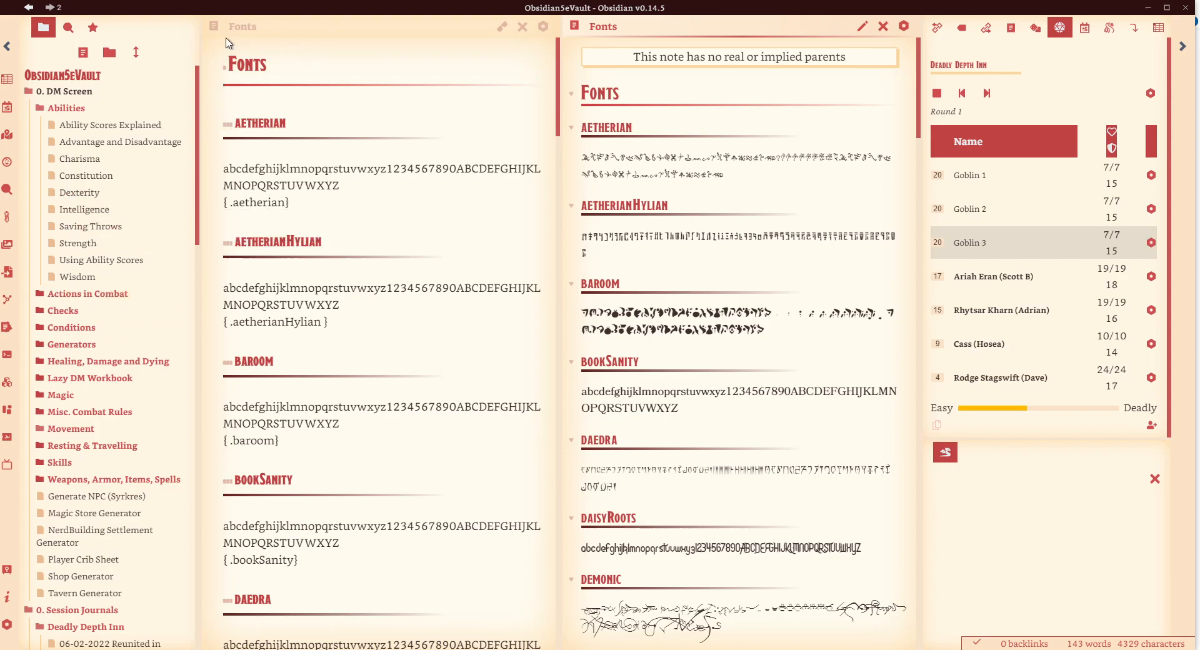
# Compare the D&D language font entries in the Fonts note's source with their rendered preview, and select the Draconic section's { .Draconic } attribute
pyautogui.moveTo(558, 101); pyautogui.dragTo(556, 627)
pyautogui.scroll(-10, 466, 456)
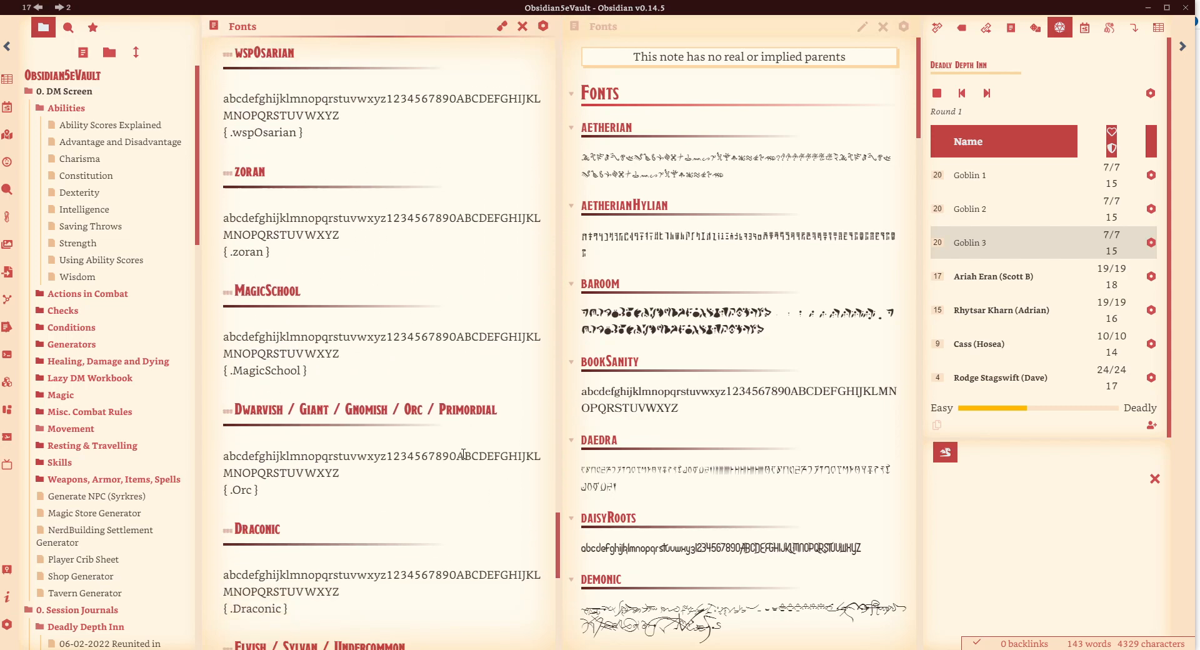
pyautogui.scroll(6, 433, 431)
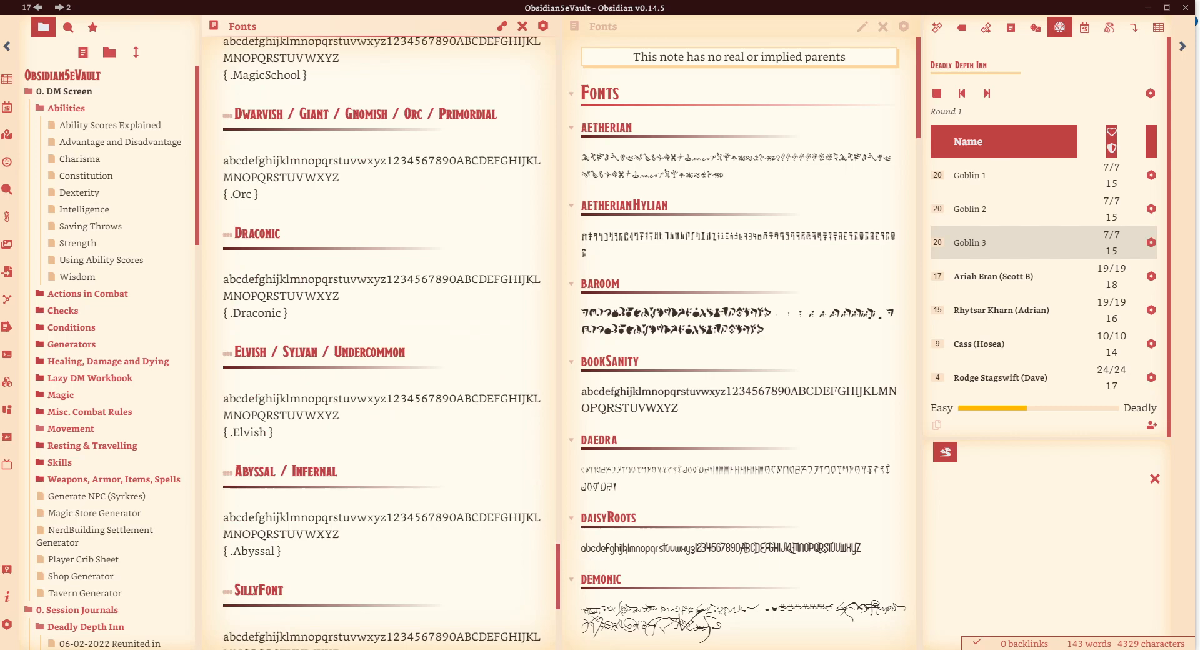
pyautogui.moveTo(560, 579); pyautogui.dragTo(559, 574)
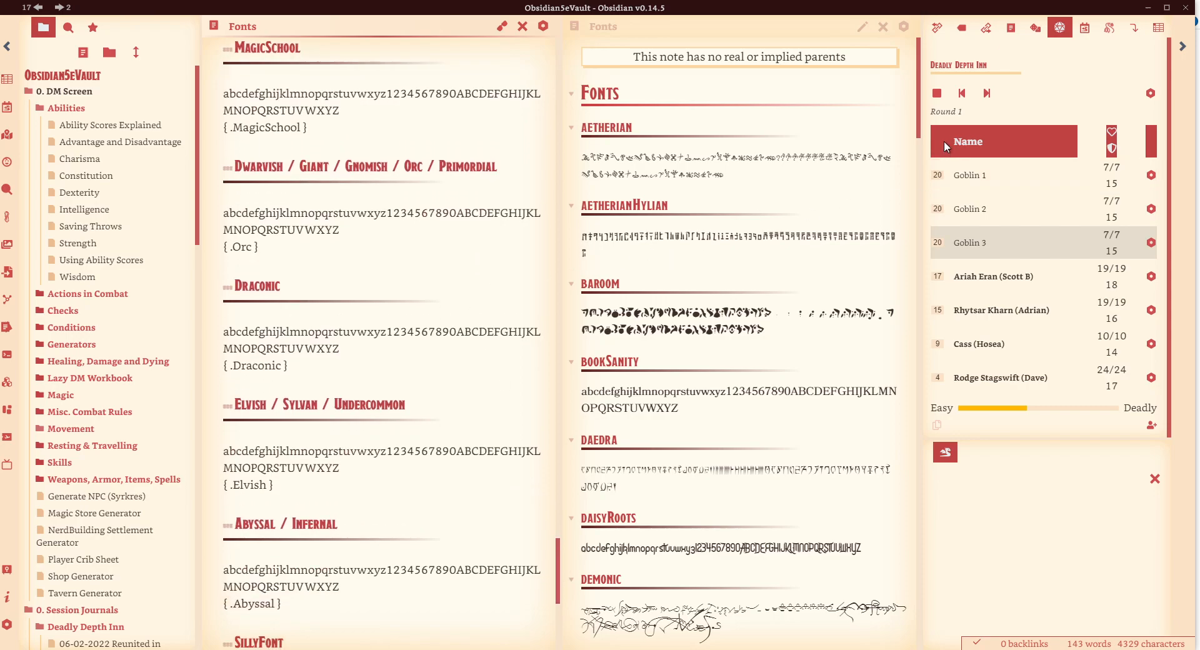
pyautogui.moveTo(918, 93); pyautogui.dragTo(929, 611)
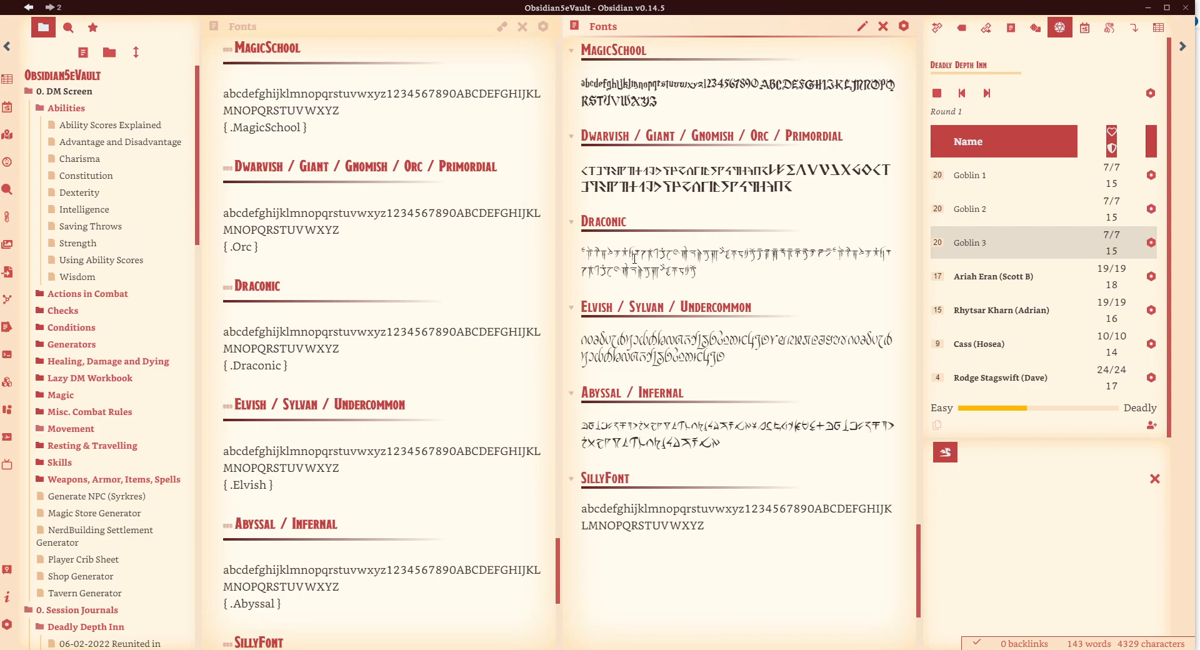
pyautogui.moveTo(295, 366); pyautogui.dragTo(217, 400)
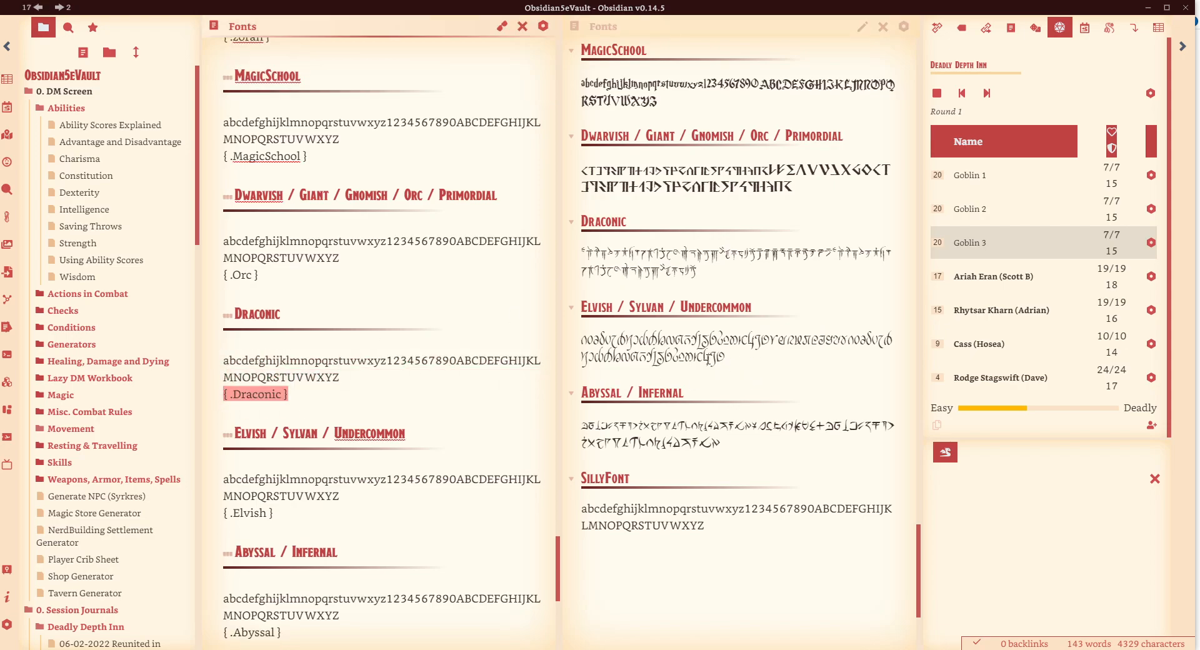
# Append the test sentence "This is my note dont use full stops" to the Draconic sample text in the Fonts note's source
pyautogui.click(374, 375)
pyautogui.write('This is my note.')
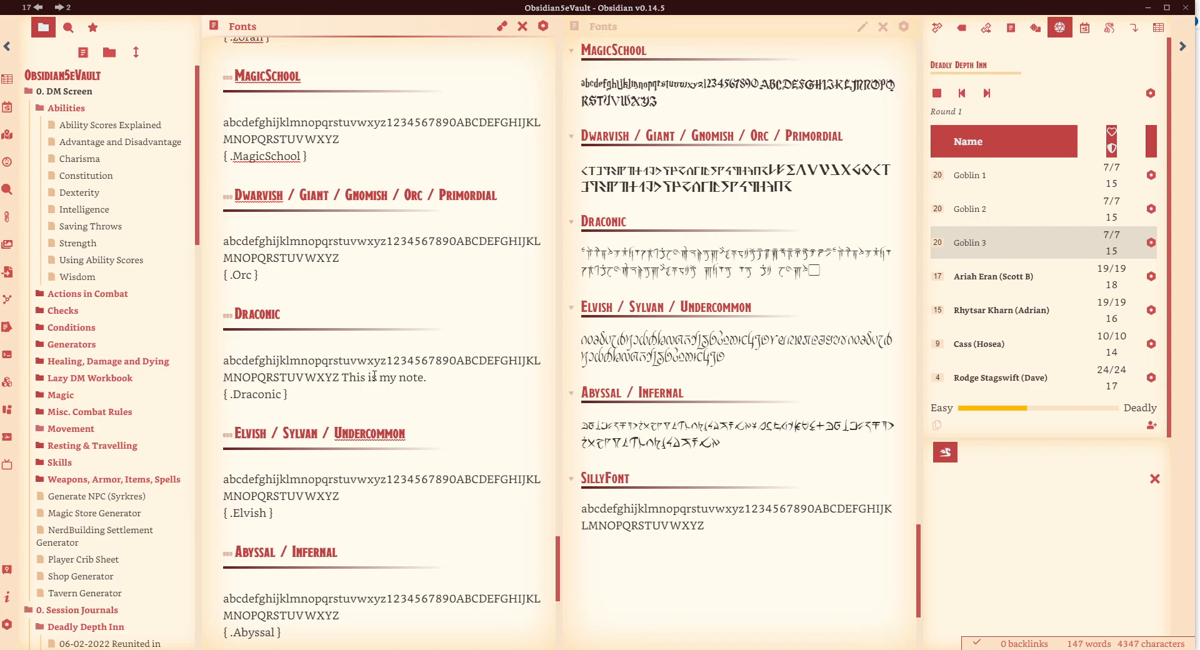
pyautogui.hotkey('ctrl', 'shift', 'Left')
pyautogui.press('Right')
pyautogui.press('BackSpace')
pyautogui.write('dont use')
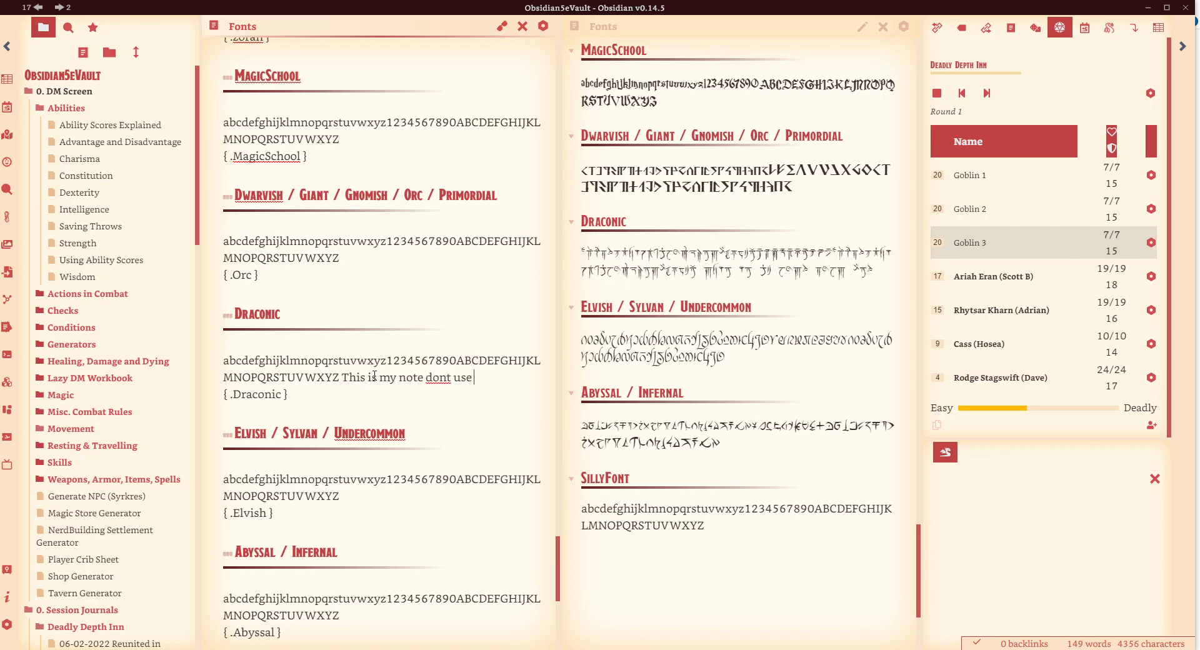
pyautogui.write(' full stops')
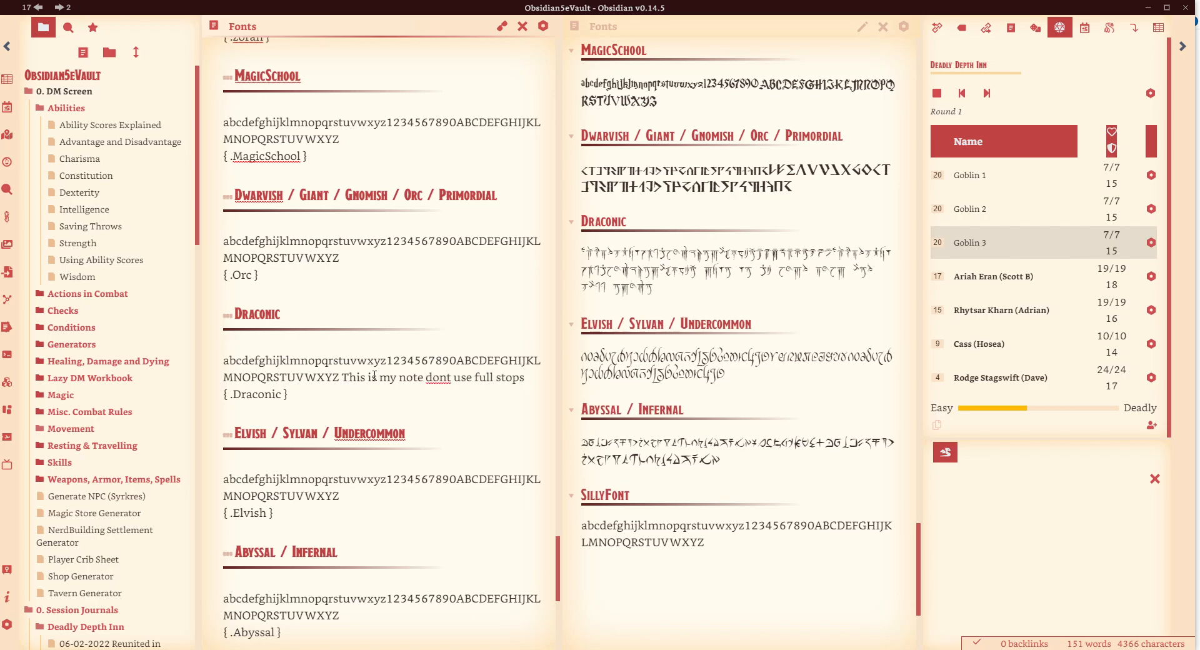
# Remove the whole test sentence from the end of the Draconic sample text
pyautogui.hotkey('ctrl', 'shift', 'Left')
pyautogui.hotkey('ctrl', 'shift', 'Left')
pyautogui.hotkey('ctrl', 'shift', 'Left')
pyautogui.hotkey('ctrl', 'shift', 'Left')
pyautogui.hotkey('ctrl', 'shift', 'Left')
pyautogui.hotkey('ctrl', 'shift', 'Left')
pyautogui.hotkey('ctrl', 'shift', 'Left')
pyautogui.hotkey('ctrl', 'shift', 'Left')
pyautogui.hotkey('ctrl', 'shift', 'Left')
pyautogui.hotkey('ctrl', 'shift', 'Right')
pyautogui.press('BackSpace')
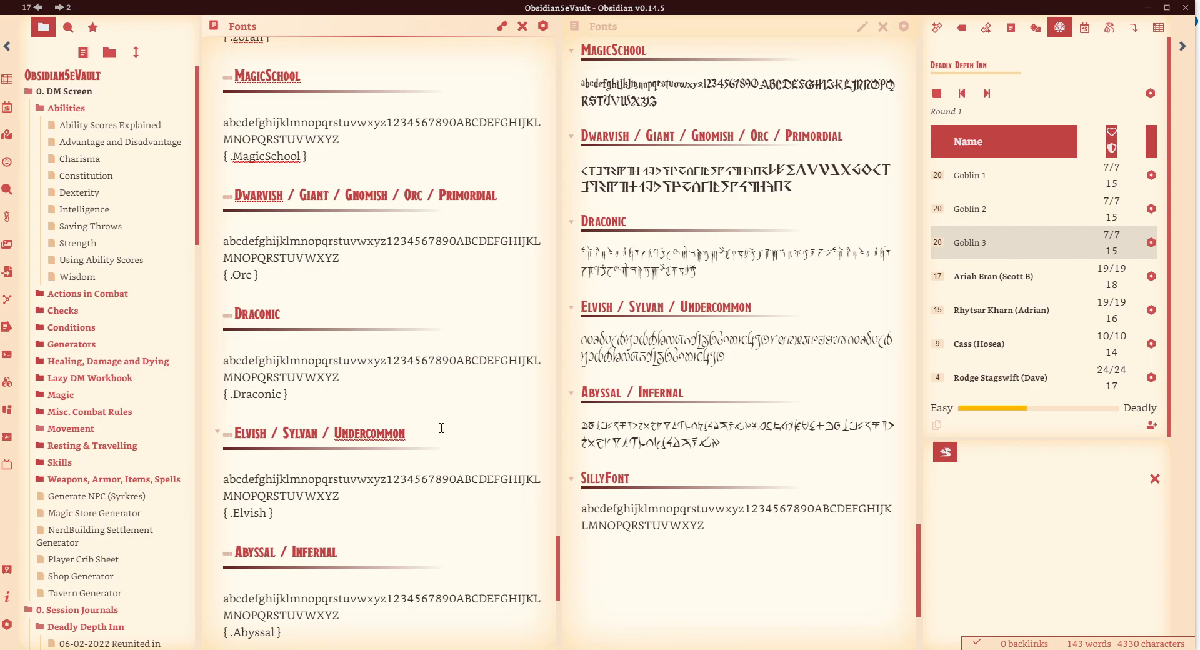
# Search the community plugins for "Markdown Att" and open the details of the Markdown Attributes plugin
pyautogui.click(7, 625)
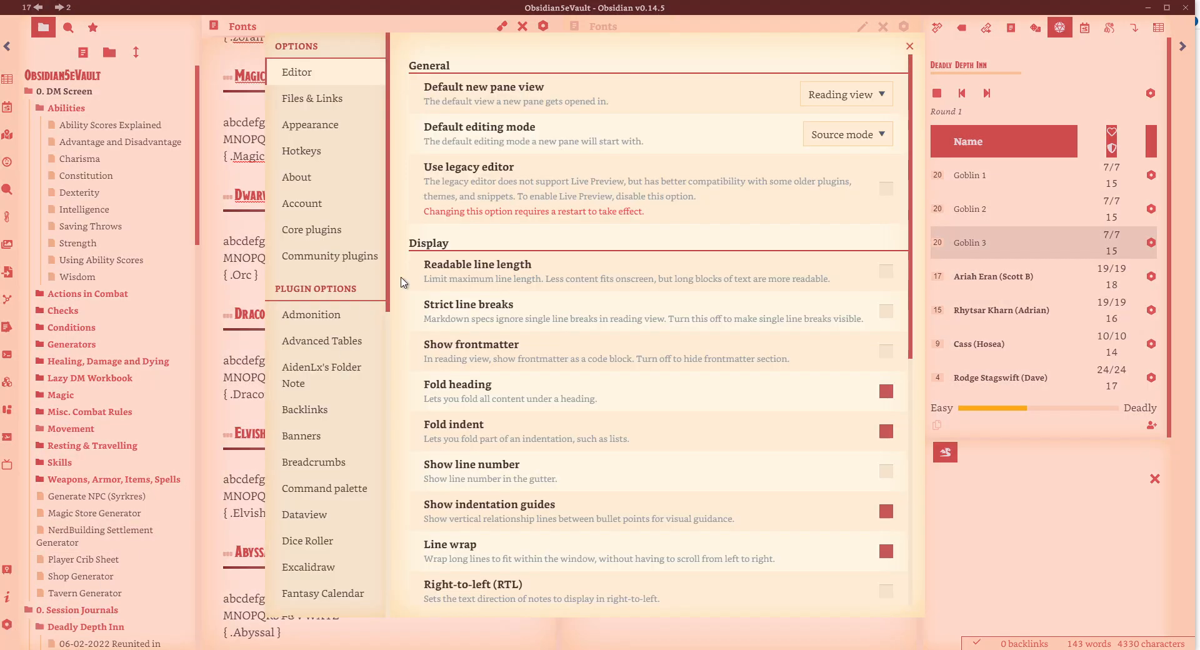
pyautogui.click(331, 257)
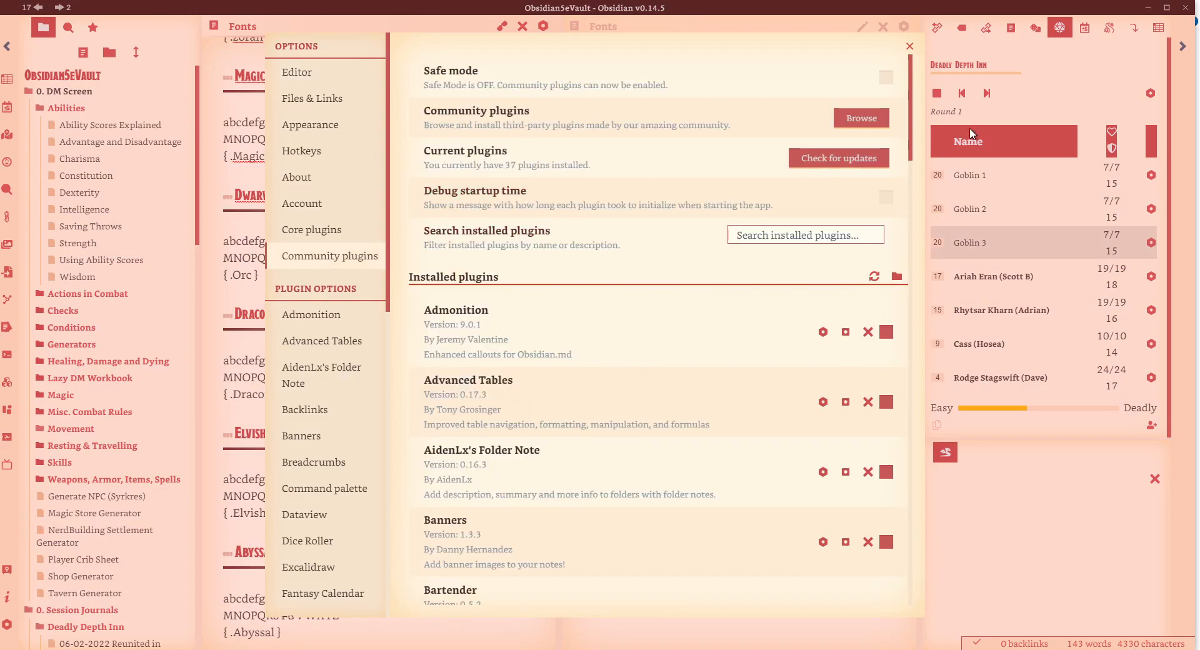
pyautogui.click(856, 123)
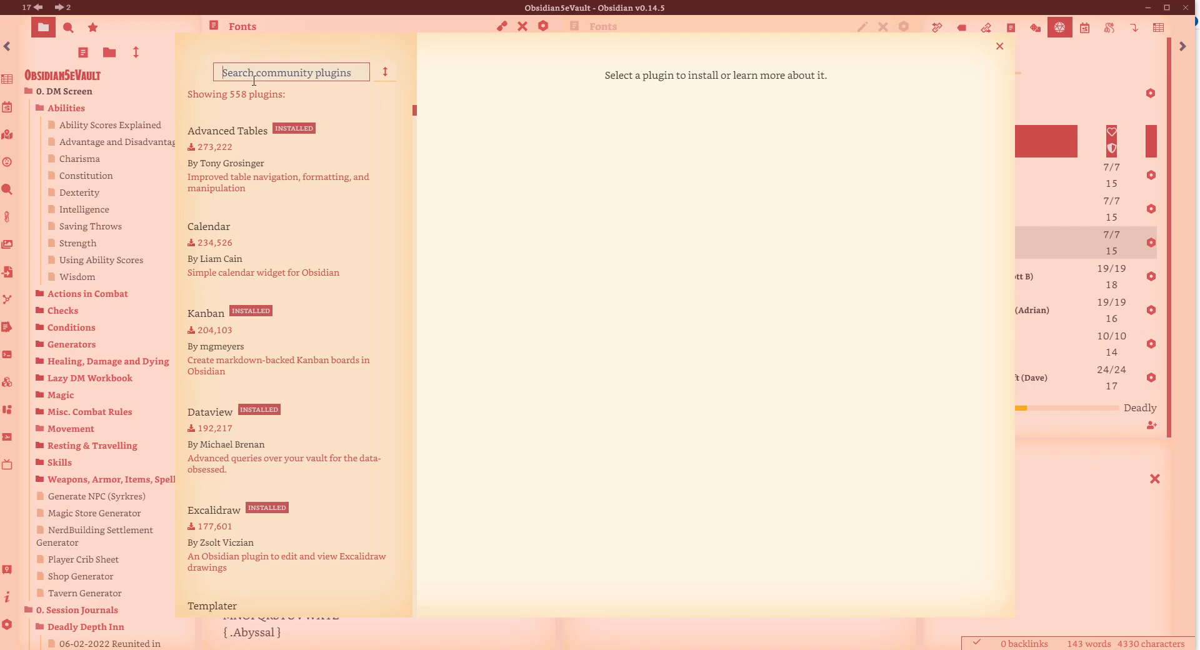
pyautogui.write('Markdown ')
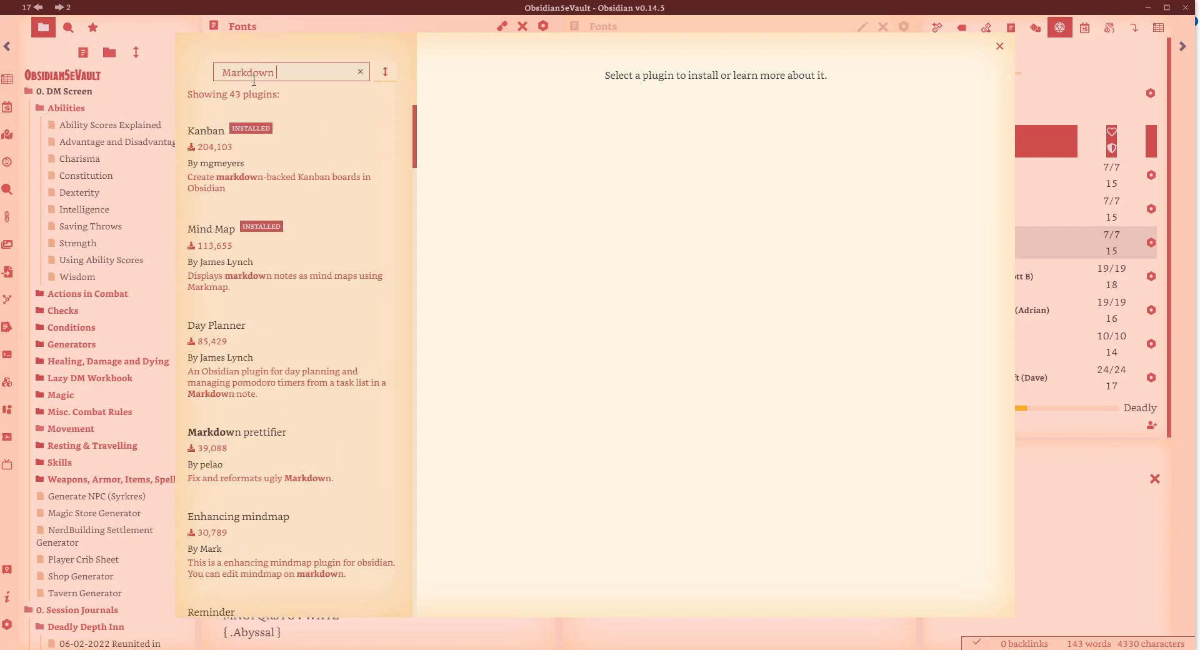
pyautogui.write('Att')
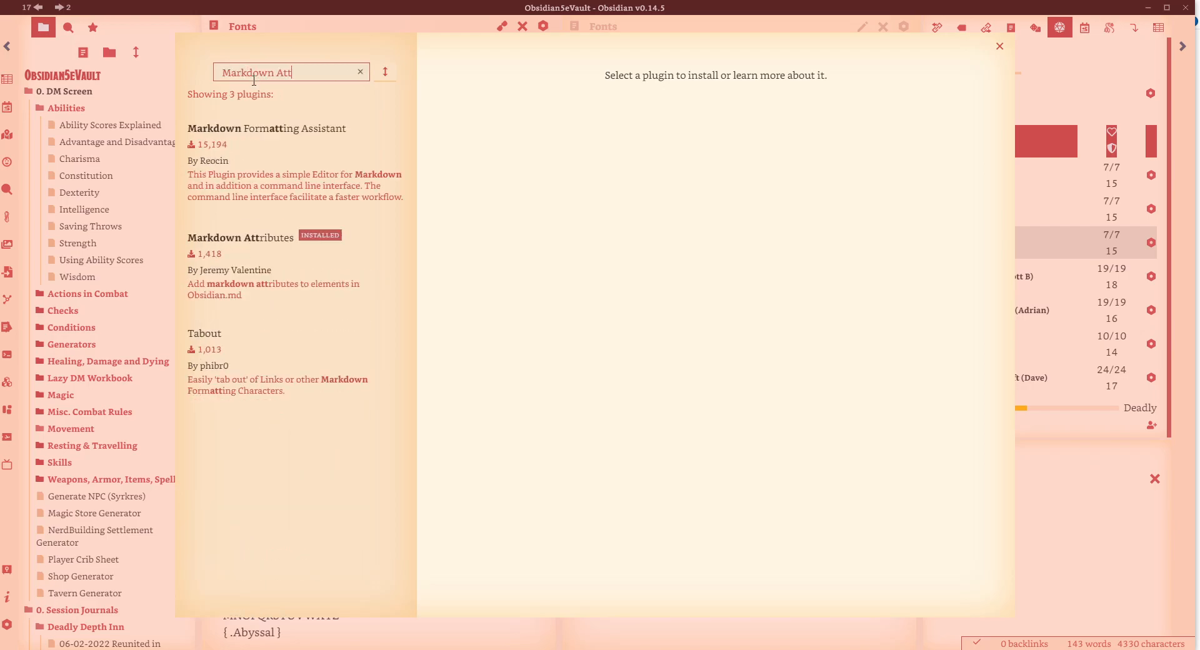
pyautogui.click(284, 285)
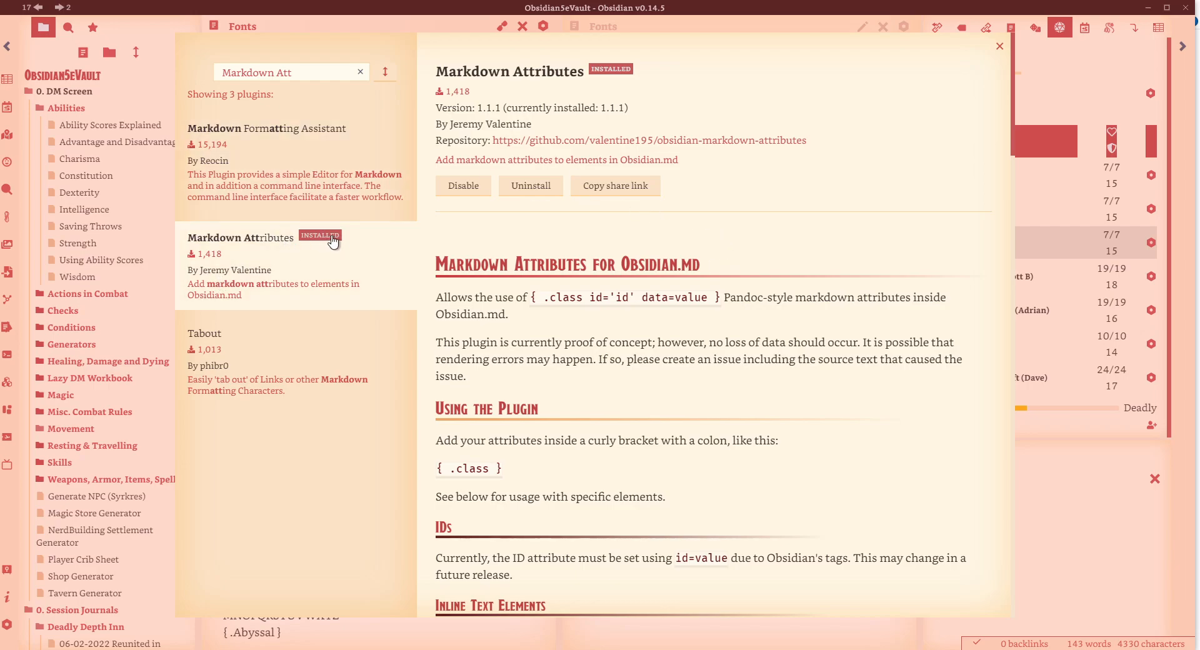
# Read through the Markdown Attributes documentation on attribute syntax for paragraphs, headers, tables, lists and block quotes, and close the settings
pyautogui.scroll(-3, 969, 206)
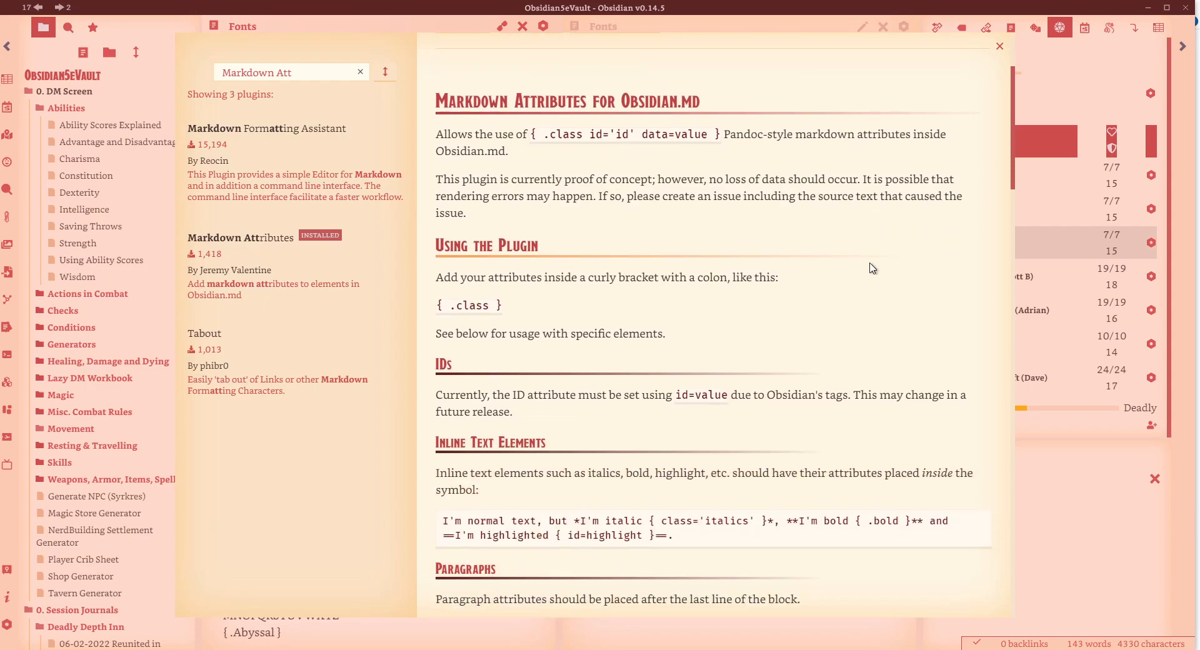
pyautogui.moveTo(1006, 162); pyautogui.dragTo(965, 225)
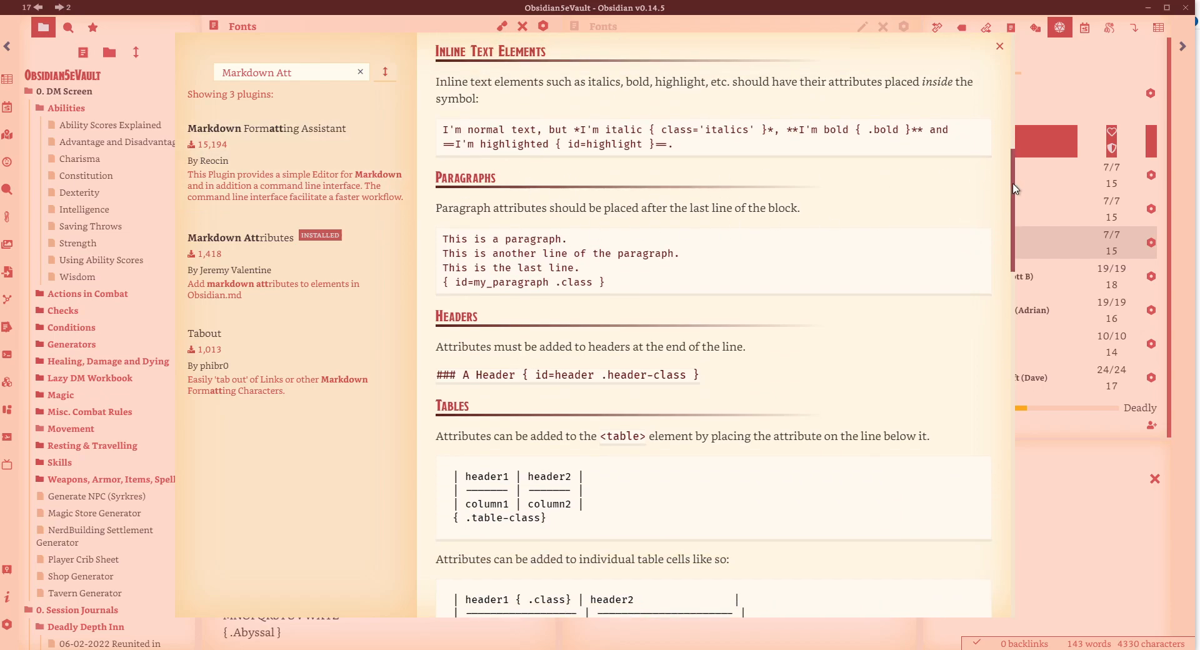
pyautogui.scroll(9, 558, 153)
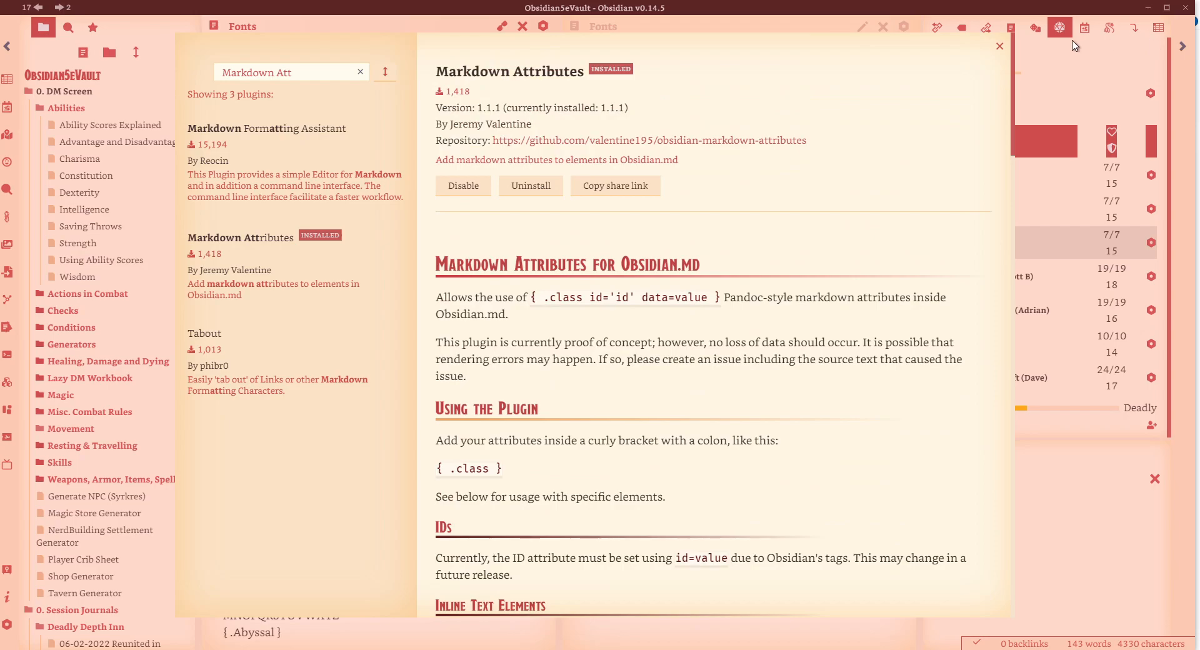
pyautogui.moveTo(1014, 101); pyautogui.dragTo(1003, 327)
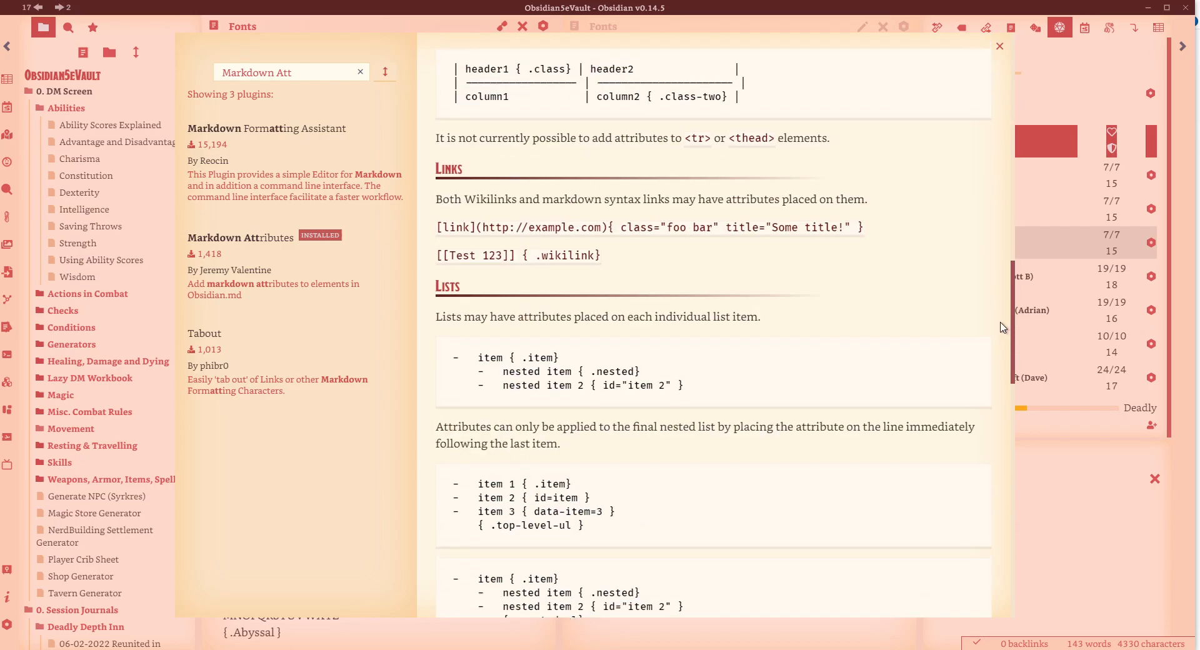
pyautogui.scroll(-4, 987, 382)
pyautogui.scroll(4, 972, 334)
pyautogui.scroll(10, 969, 312)
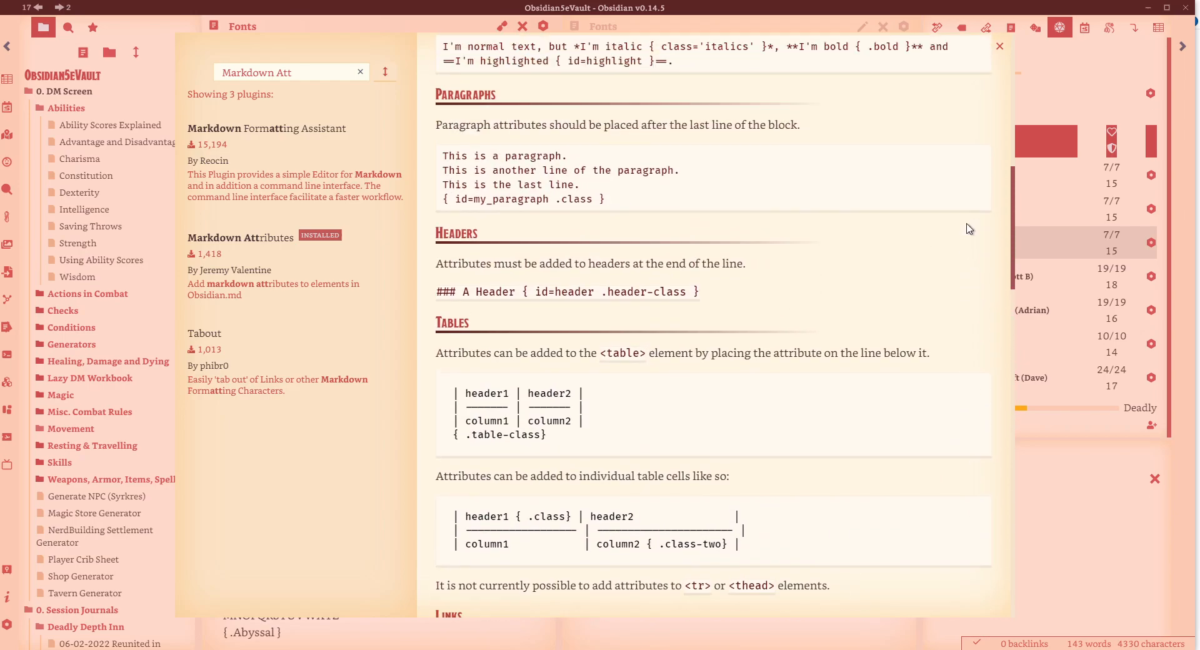
pyautogui.scroll(-12, 966, 187)
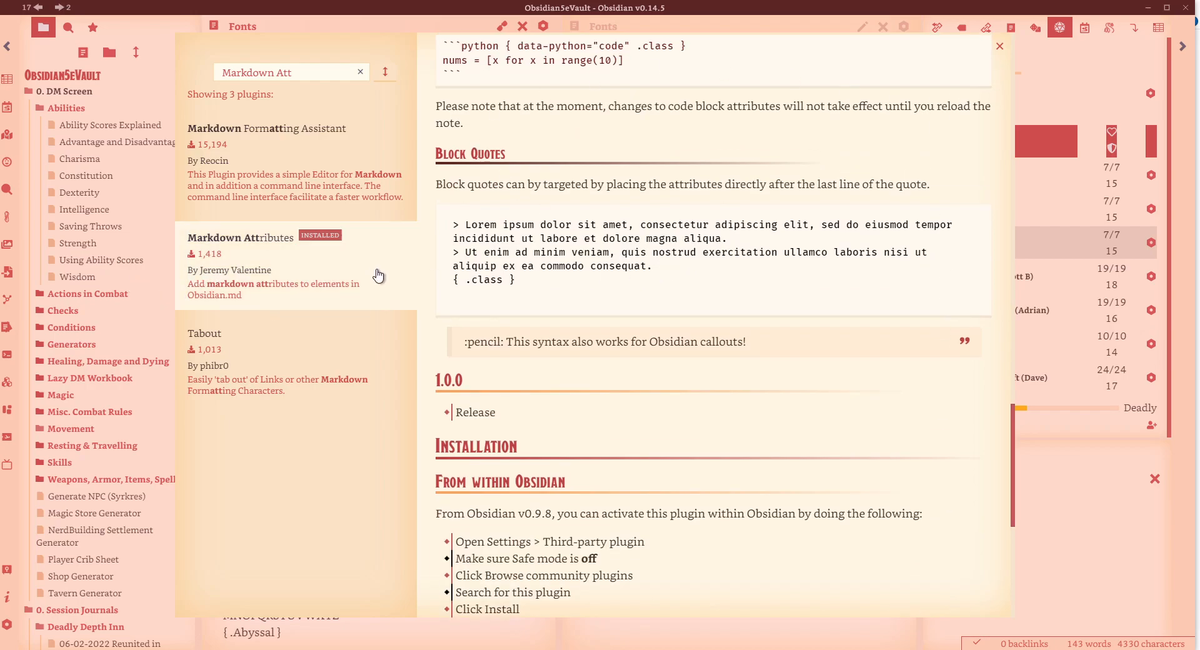
pyautogui.click(1000, 46)
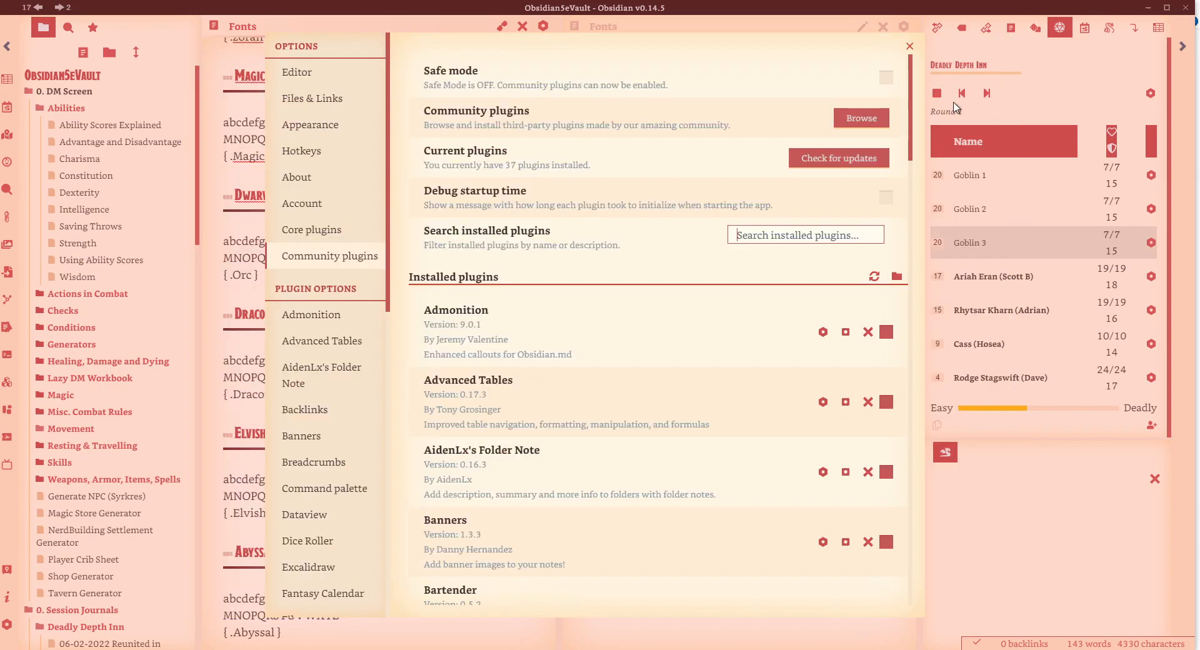
pyautogui.click(910, 48)
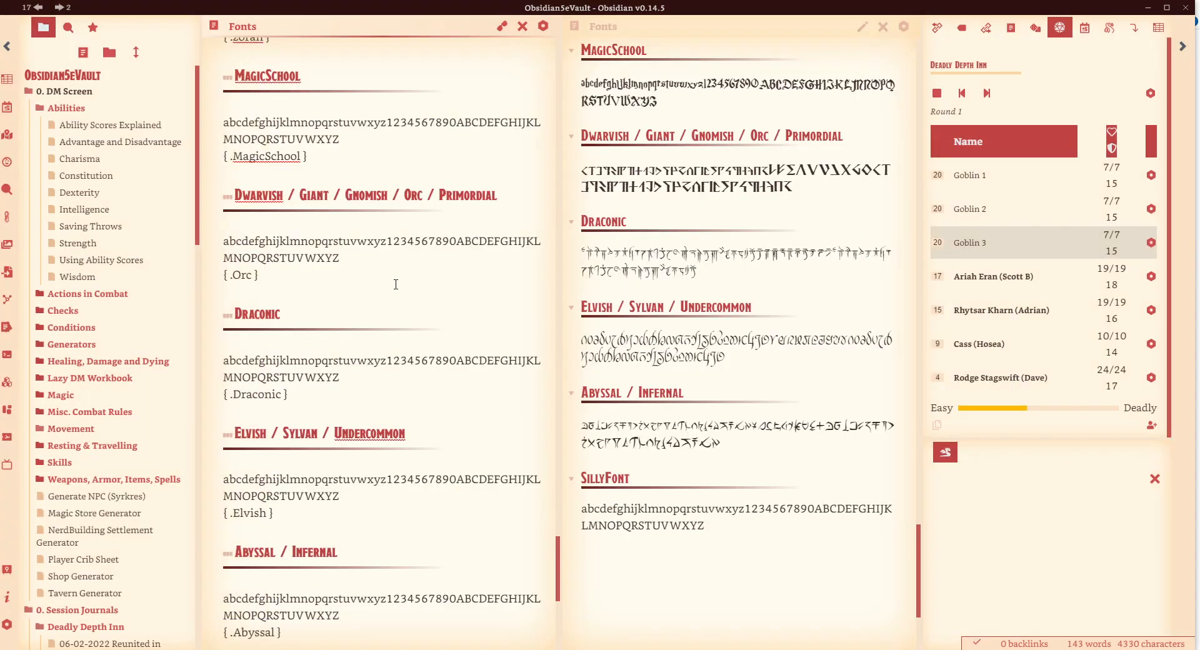
# Look up the "Reload app without saving" command by filtering the available commands with "rel", and dismiss the list without running it
pyautogui.click(7, 356)
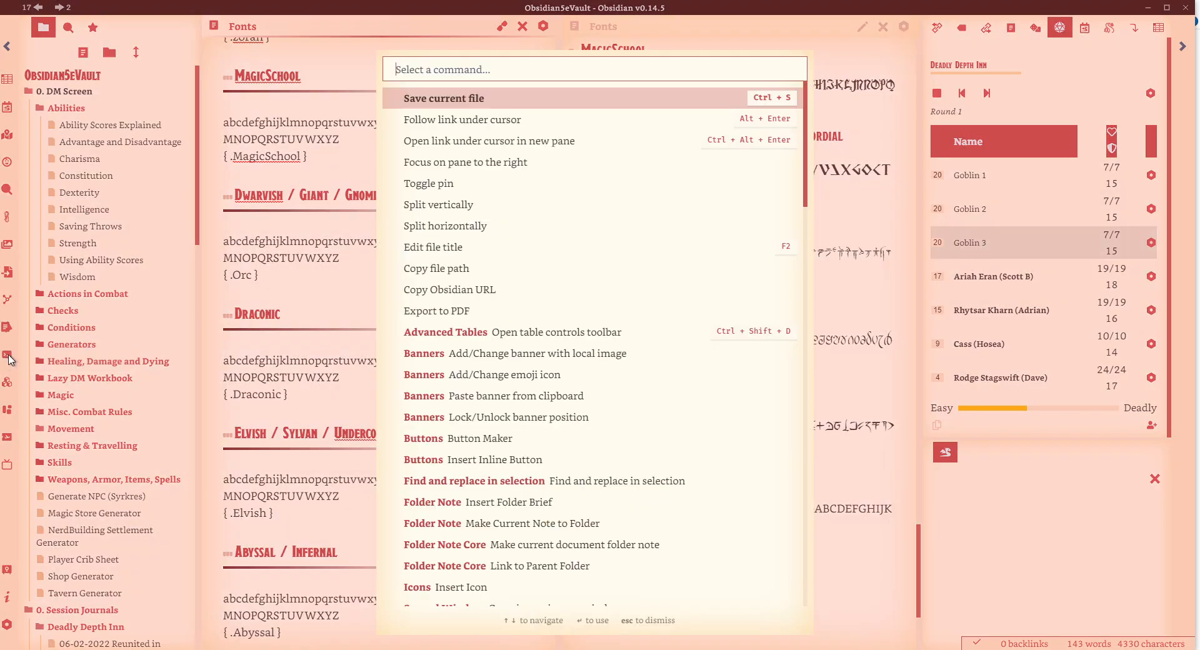
pyautogui.write('rel')
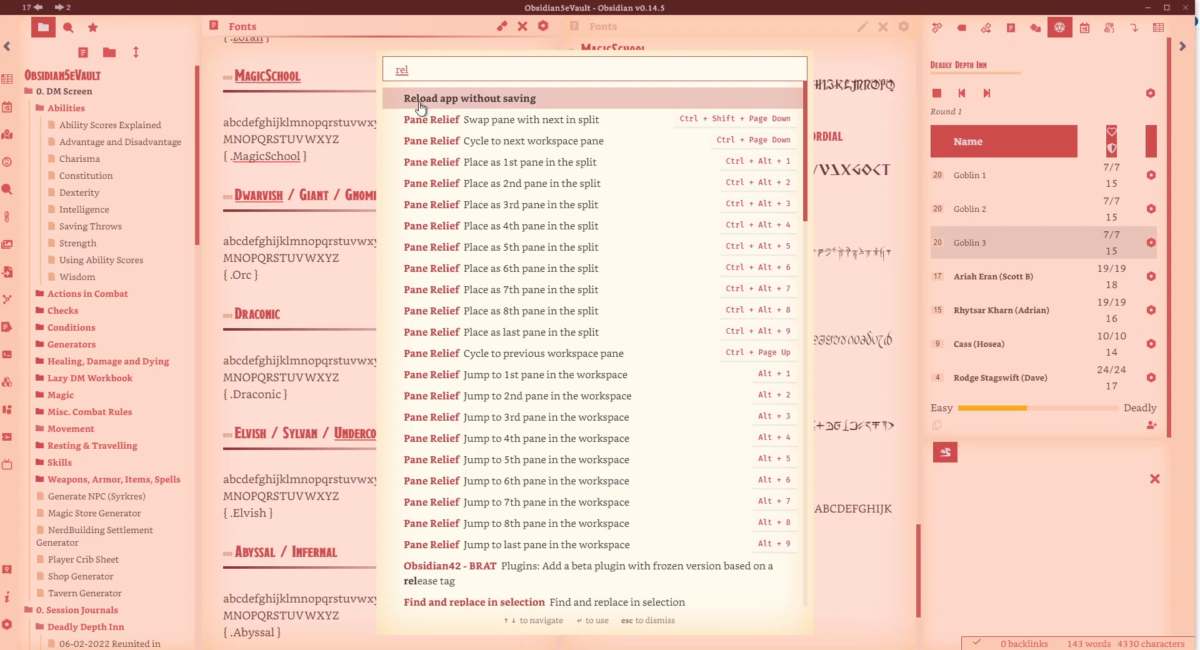
pyautogui.click(964, 575)
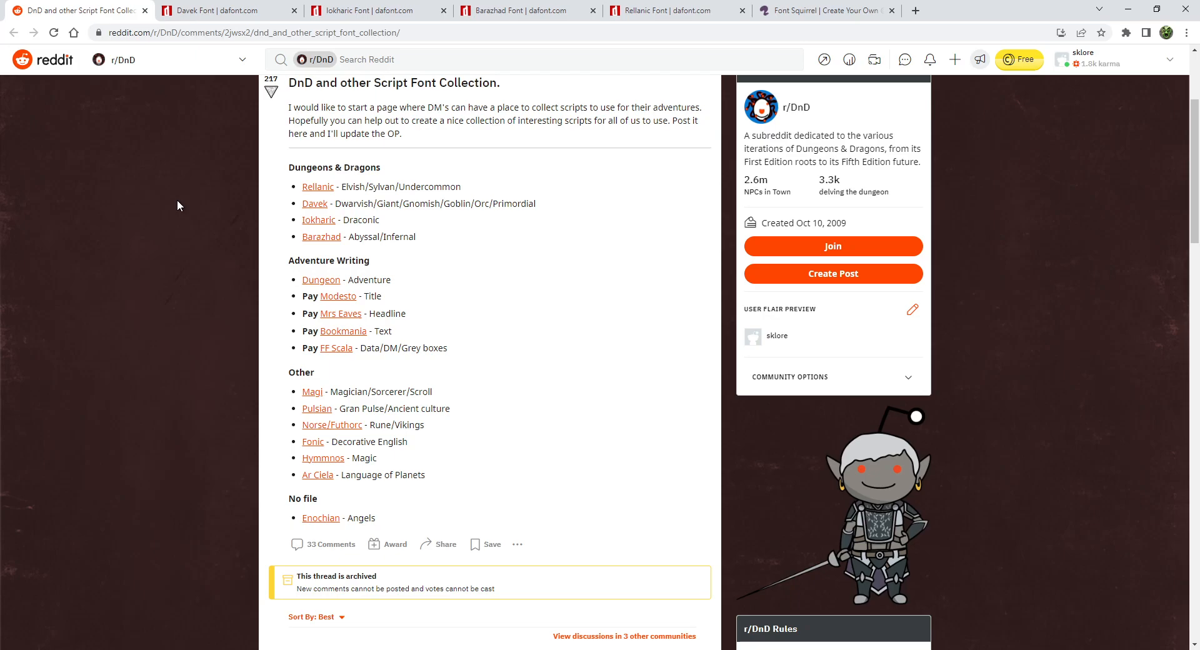
# In the web browser, review the Dungeons & Dragons font list in the r/DnD "DnD and other Script Font Collection" post
pyautogui.scroll(1, 330, 268)
pyautogui.scroll(-2, 475, 332)
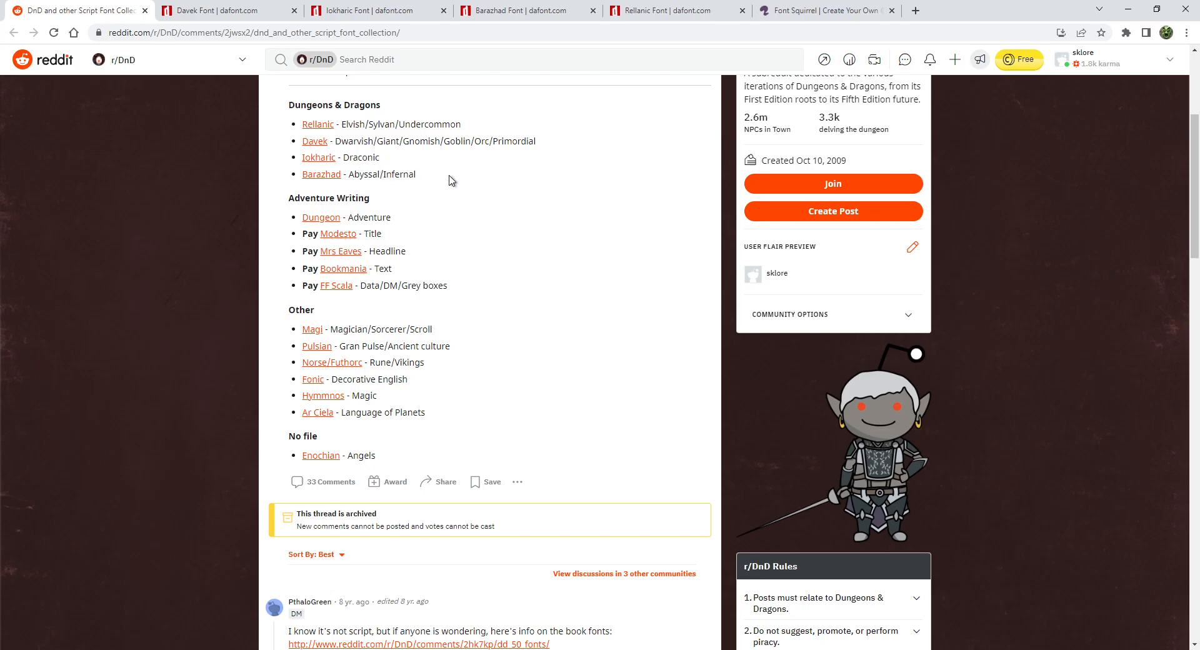
pyautogui.moveTo(439, 179); pyautogui.dragTo(297, 125)
pyautogui.click(498, 208)
pyautogui.scroll(3, 498, 208)
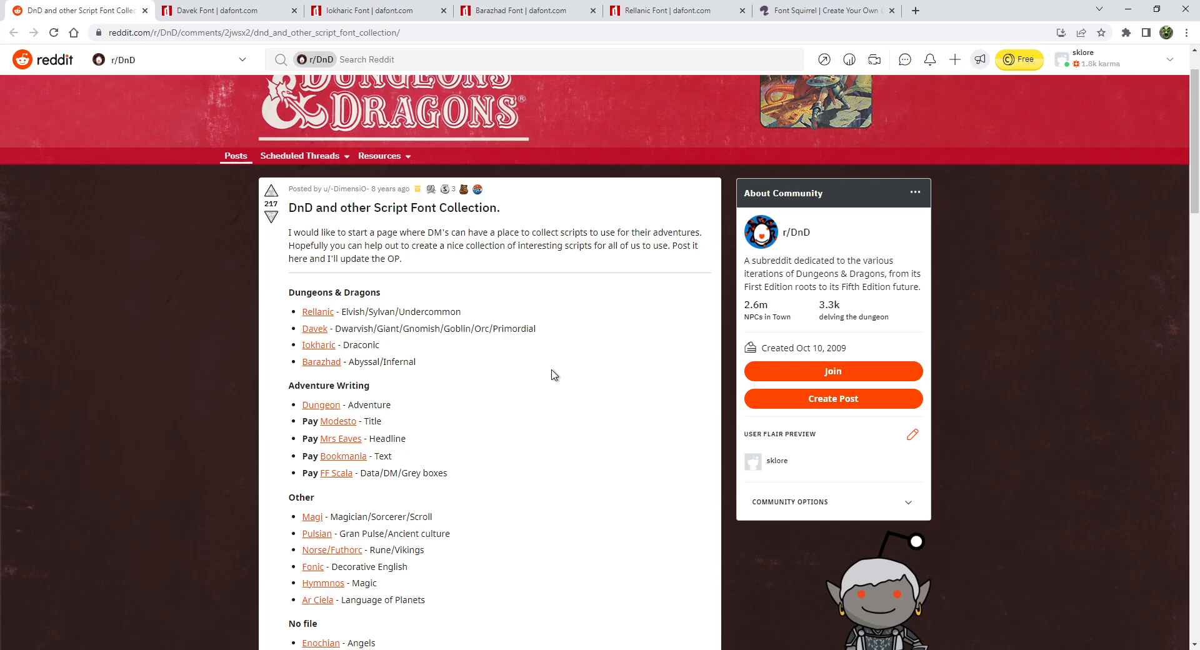
pyautogui.scroll(1, 565, 349)
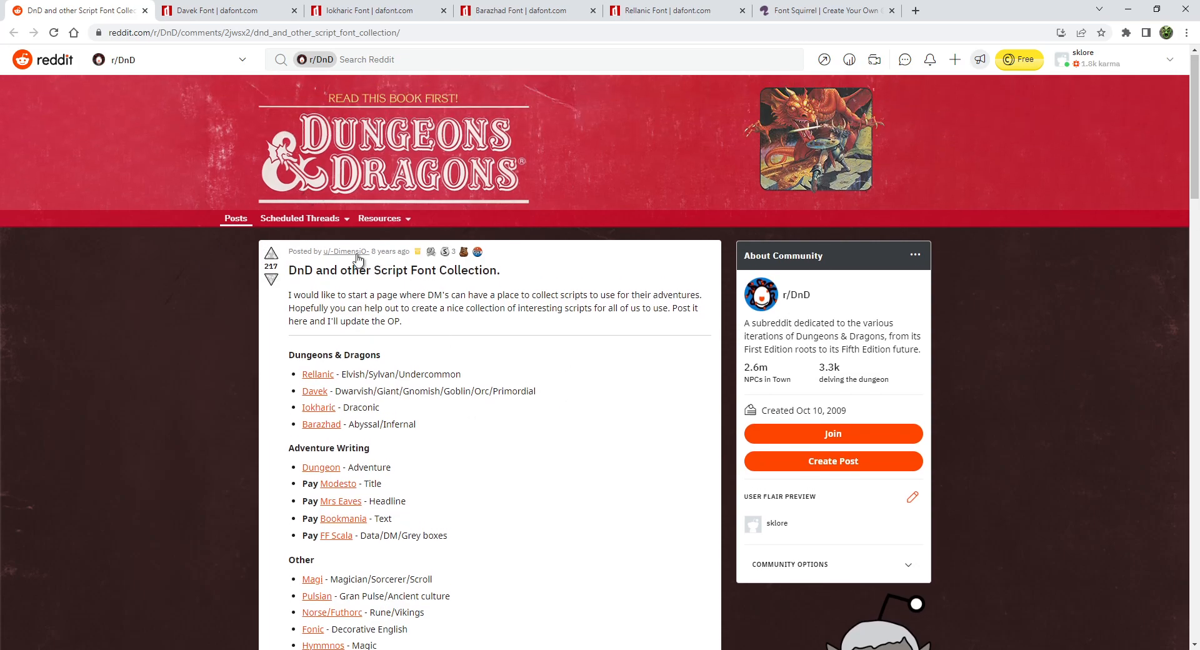
pyautogui.scroll(-3, 519, 391)
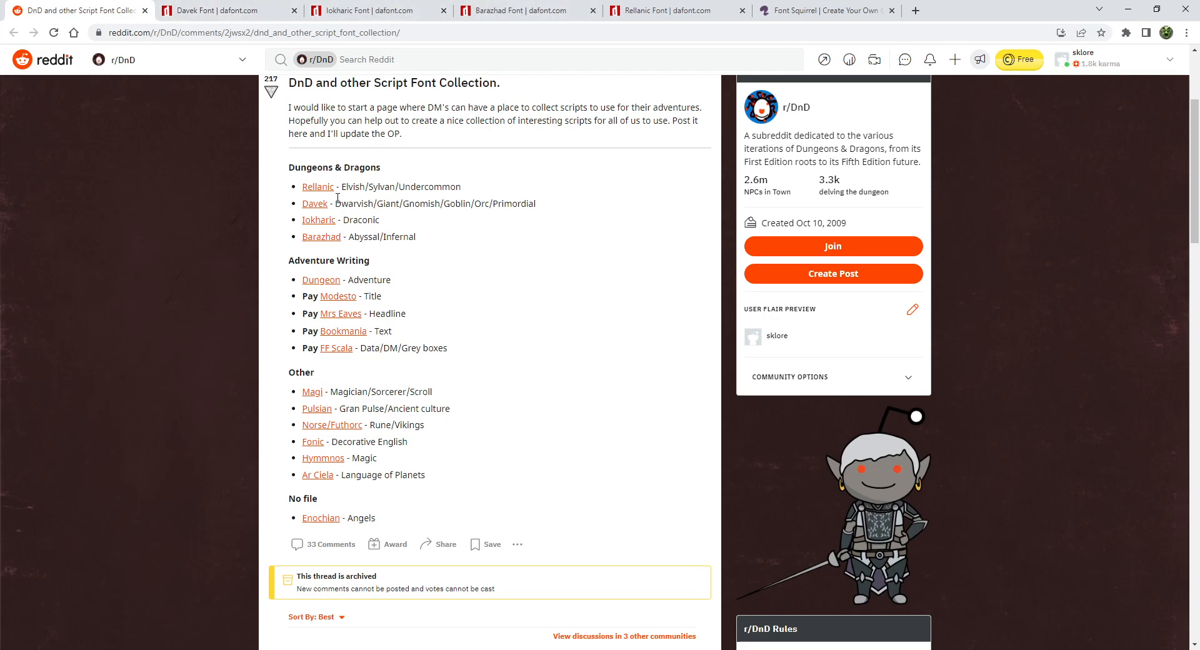
# Examine the Davek font's dafont page, including its glyphs and download option, and bring up the Iokharic font's page
pyautogui.click(250, 8)
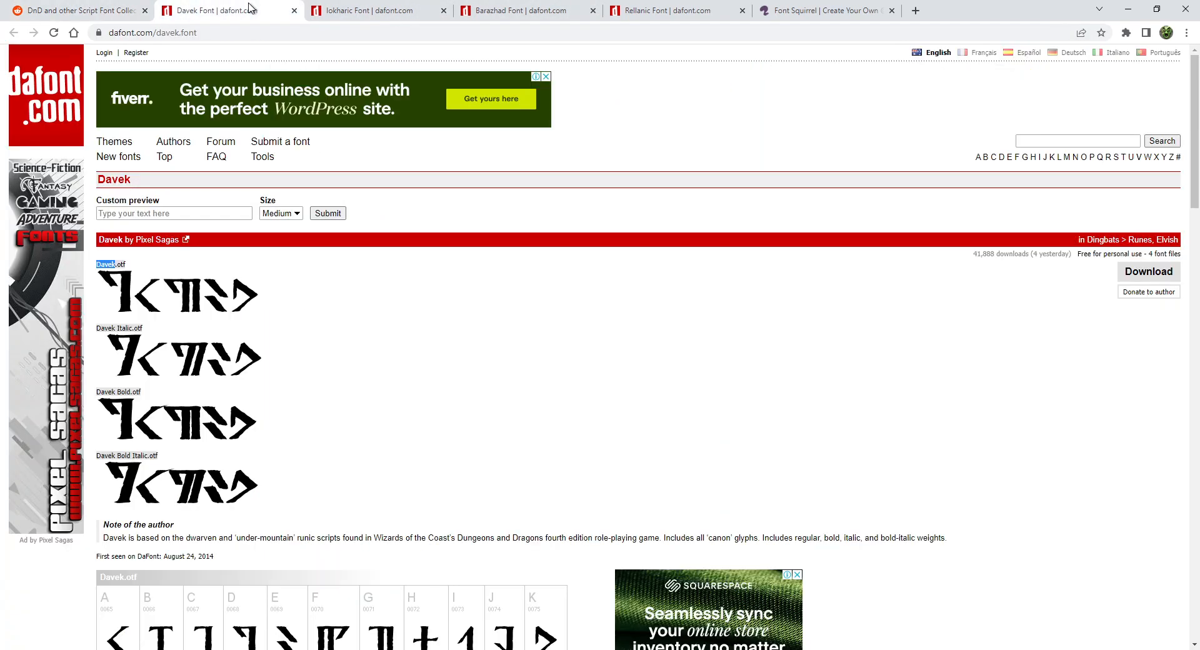
pyautogui.scroll(-3, 528, 307)
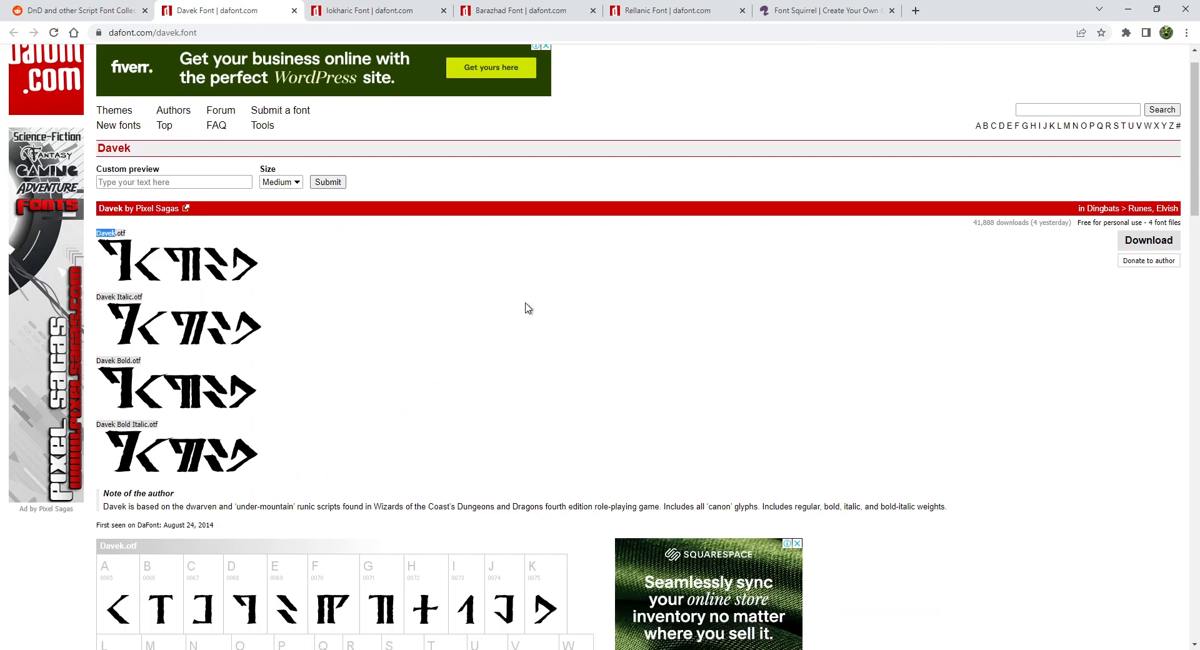
pyautogui.scroll(2, 531, 312)
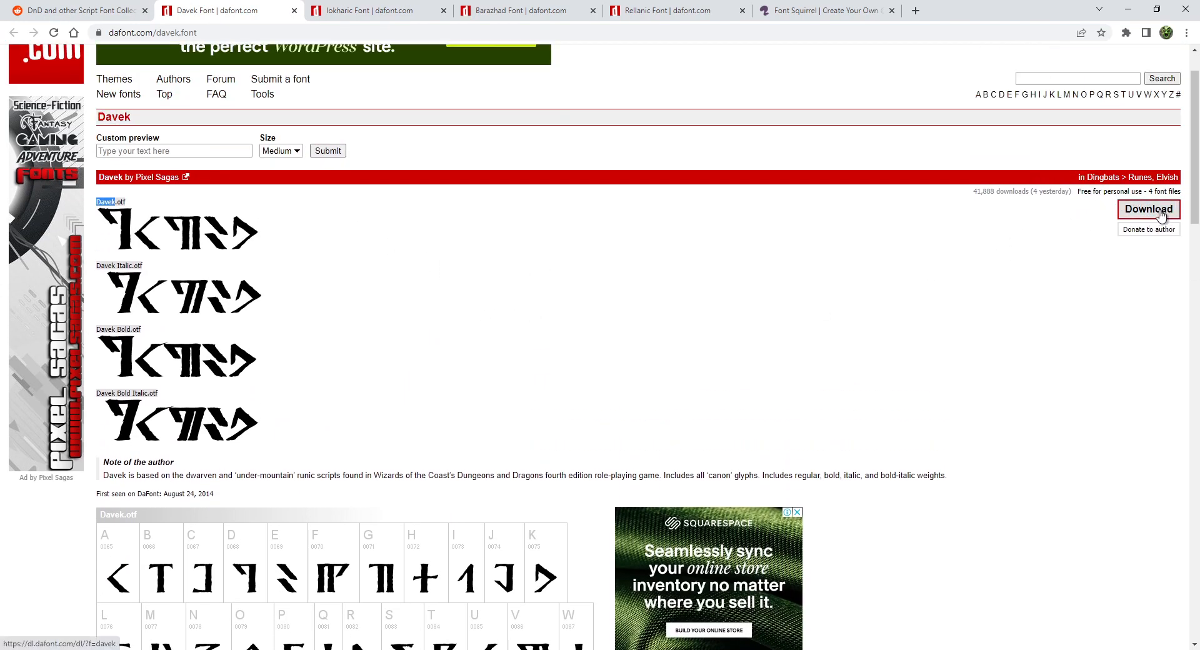
pyautogui.scroll(-5, 527, 275)
pyautogui.scroll(5, 475, 188)
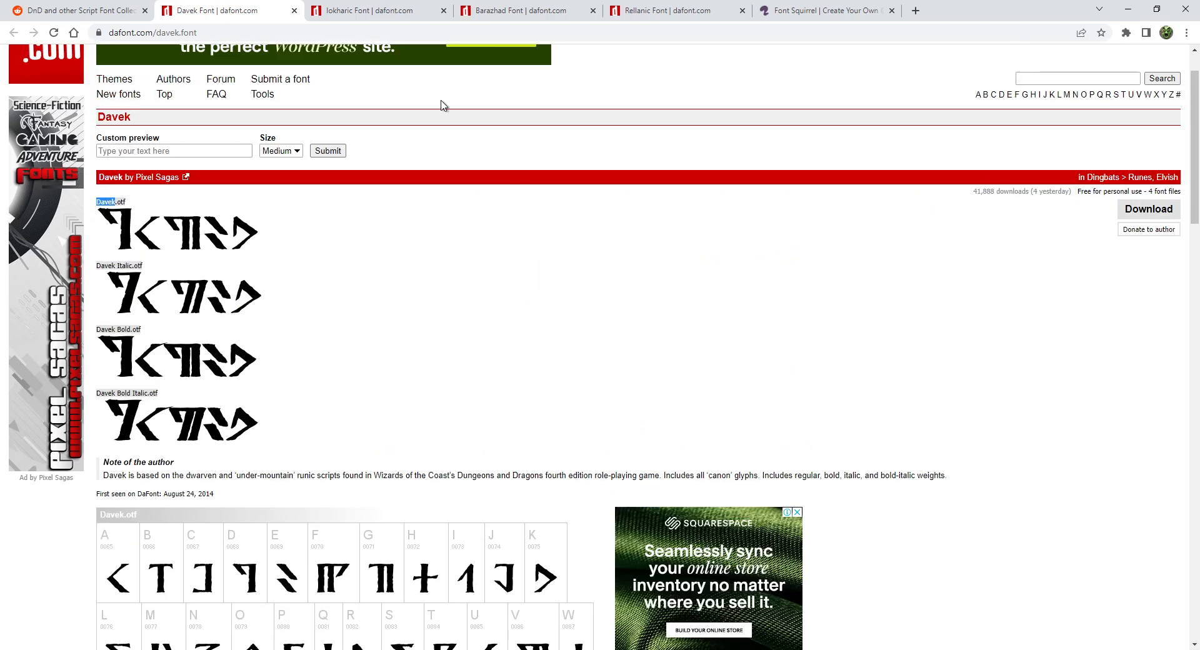
pyautogui.click(379, 13)
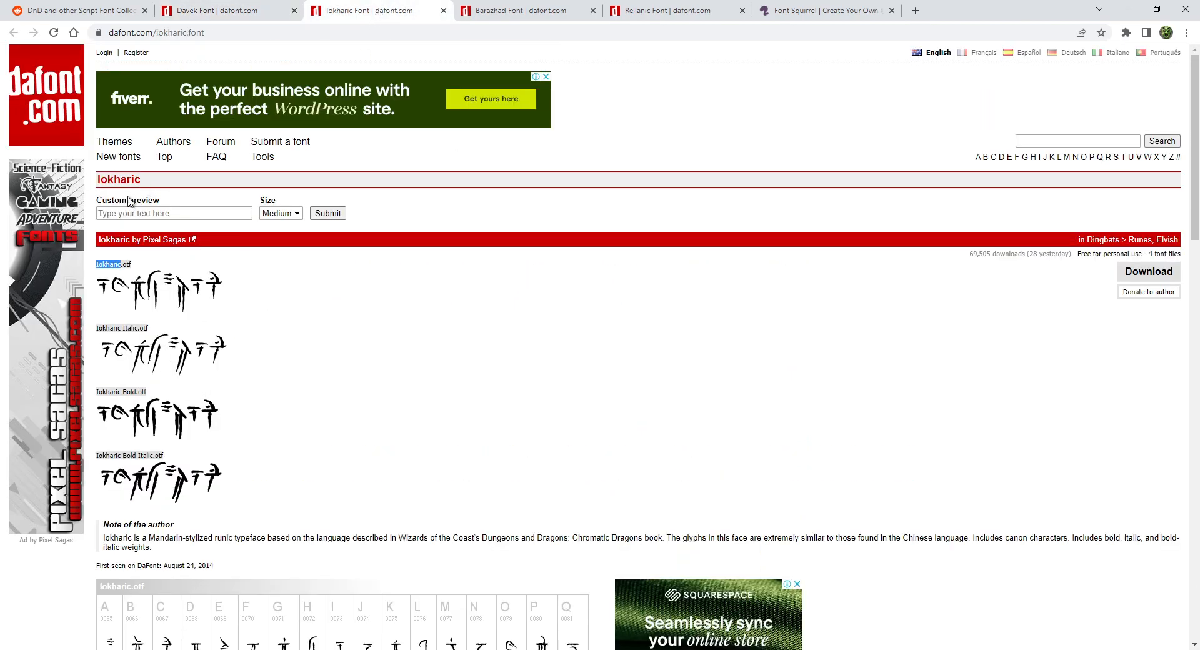
# Look over the Barazhad font's dafont page and the Davek page's download option, and return to the Iokharic page
pyautogui.click(495, 18)
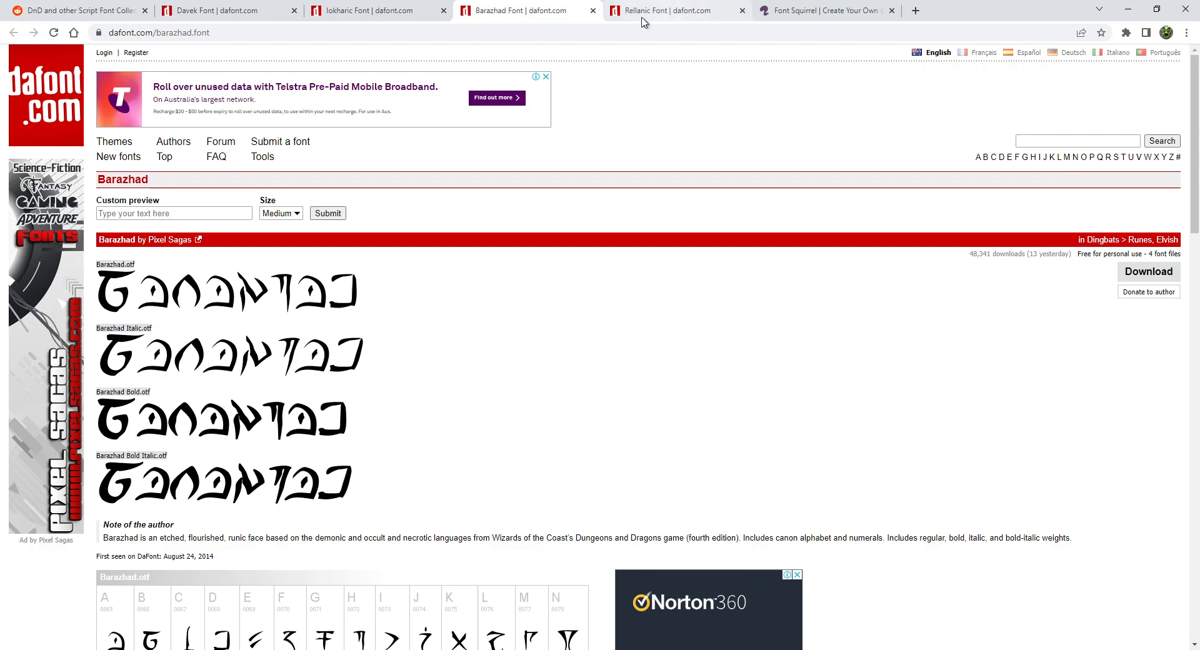
pyautogui.click(172, 16)
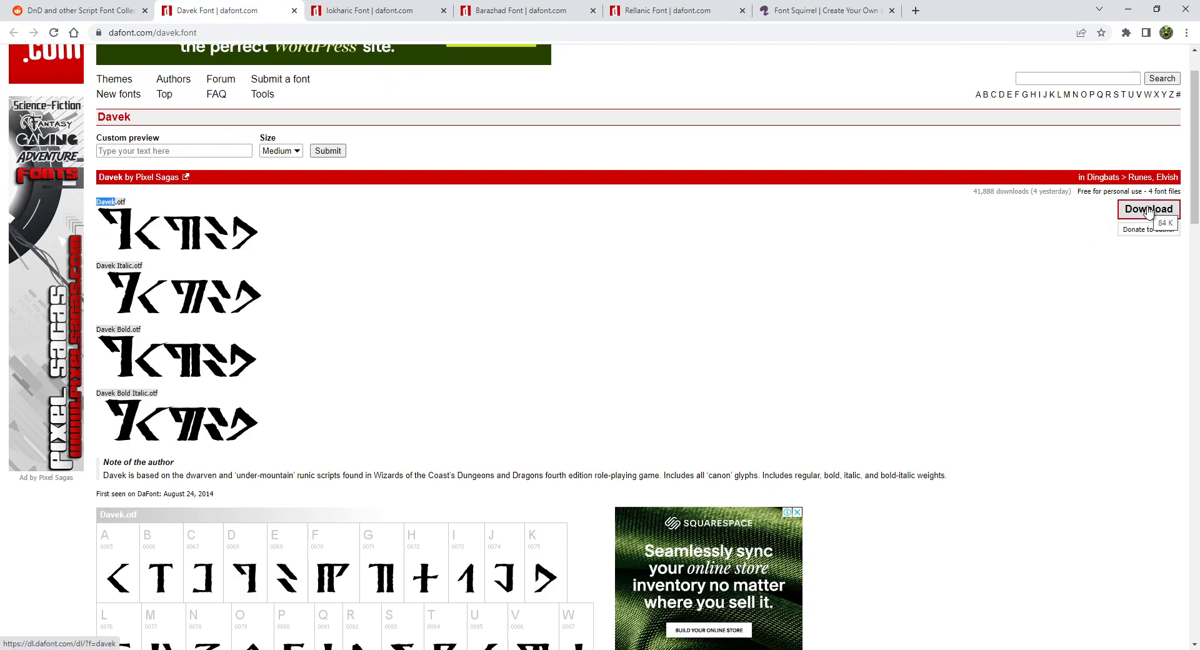
pyautogui.click(1148, 212)
pyautogui.click(375, 10)
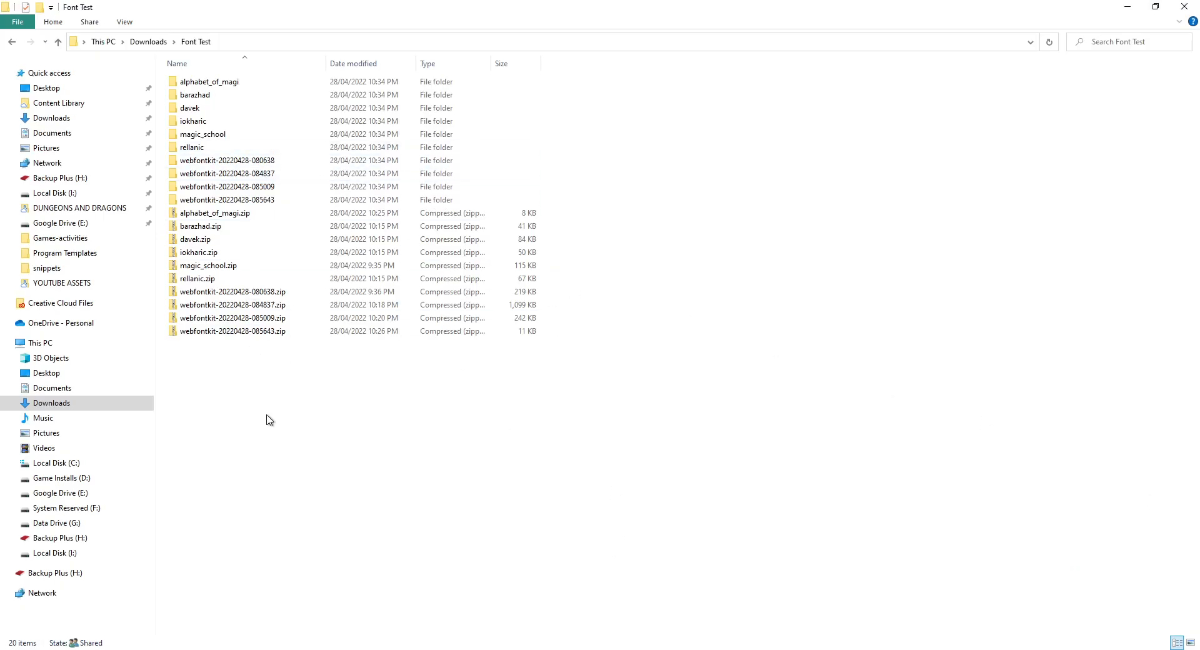
# In File Explorer, review the downloaded font archives in the Font Test folder and inspect the contents of davek.zip
pyautogui.click(205, 228)
pyautogui.click(207, 241)
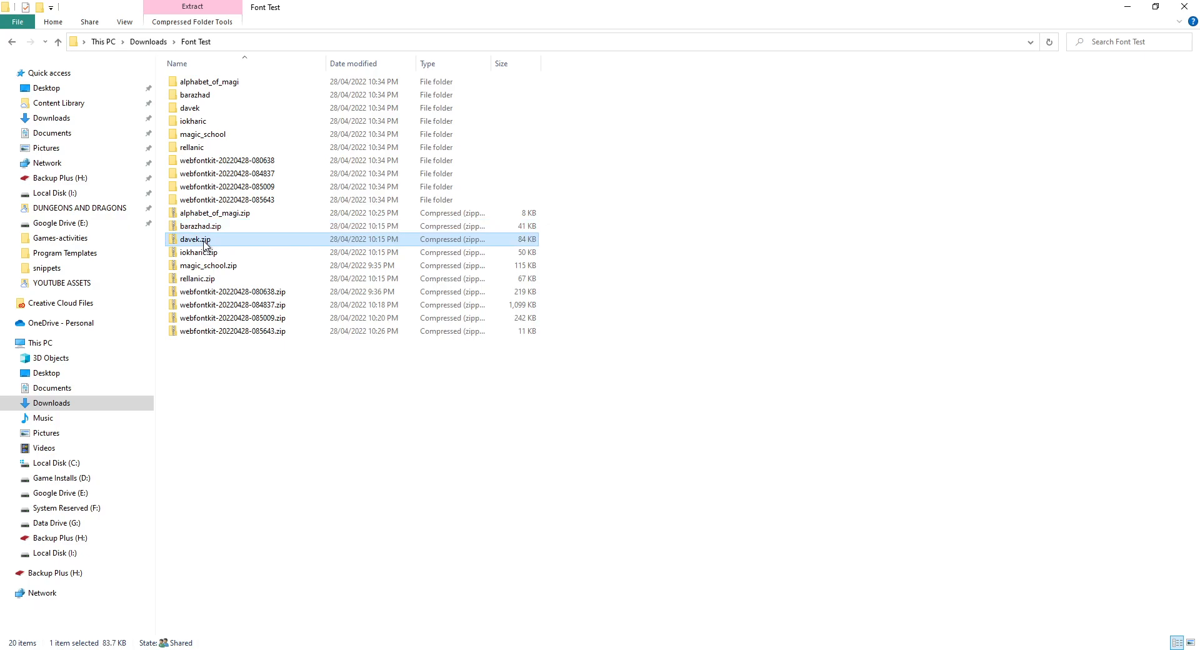
pyautogui.click(201, 264)
pyautogui.click(209, 252)
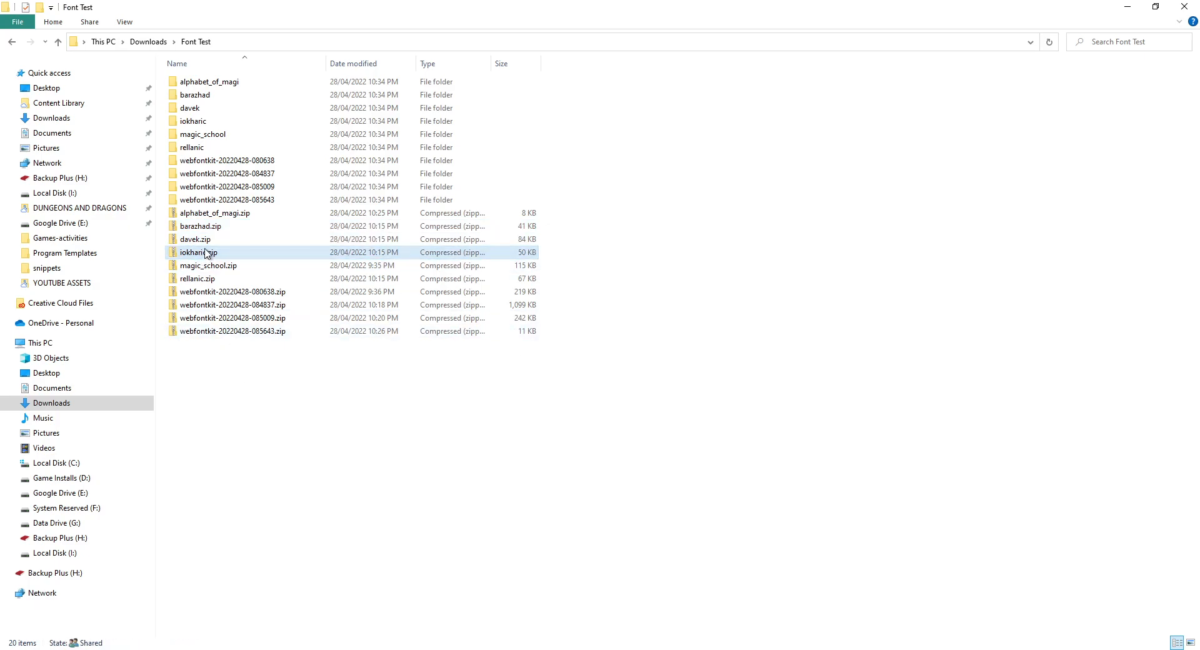
pyautogui.doubleClick(198, 240)
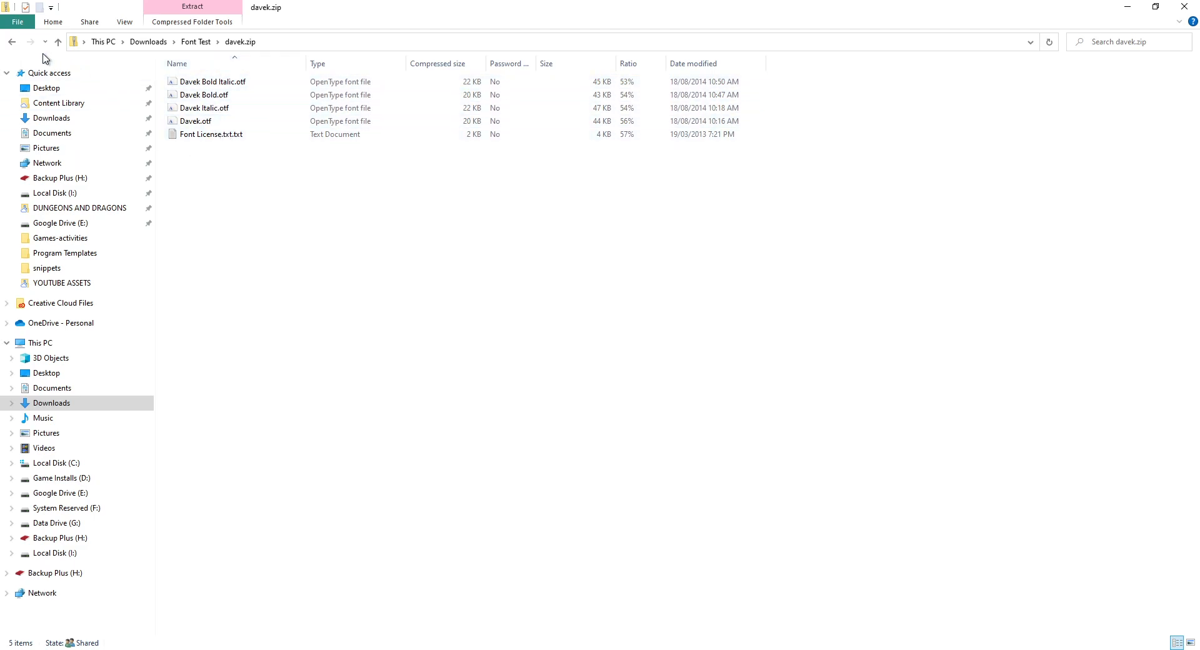
pyautogui.click(12, 42)
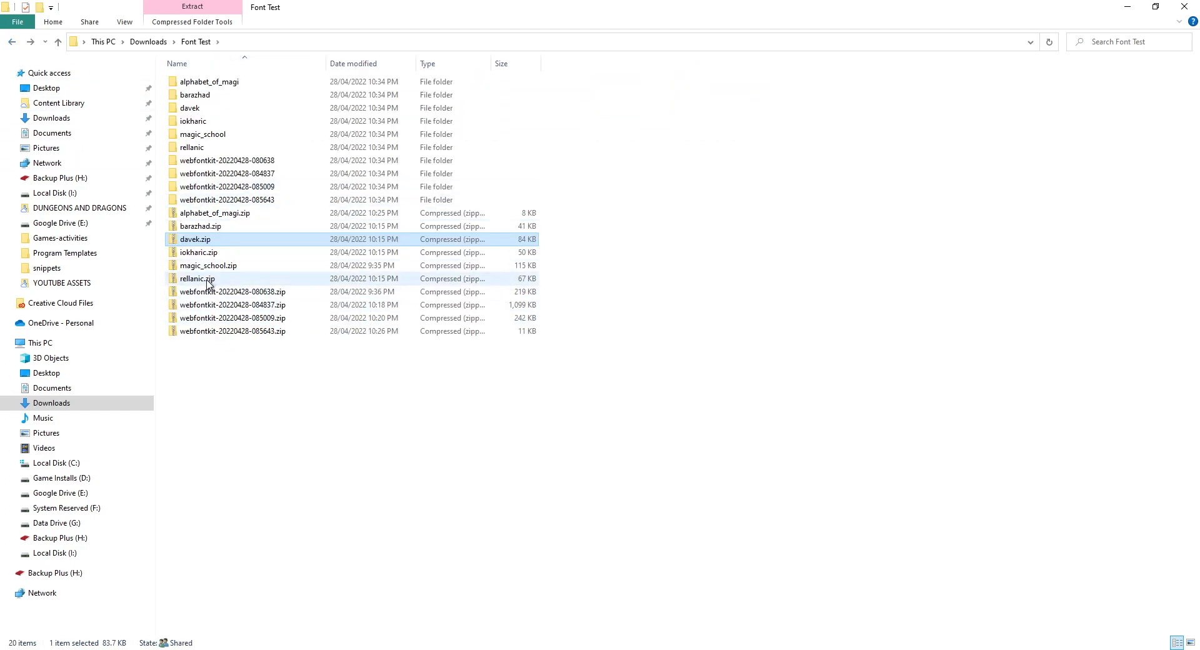
# Extract davek.zip into its own davek folder with 7-Zip and open that folder
pyautogui.rightClick(209, 242)
pyautogui.moveTo(300, 323)
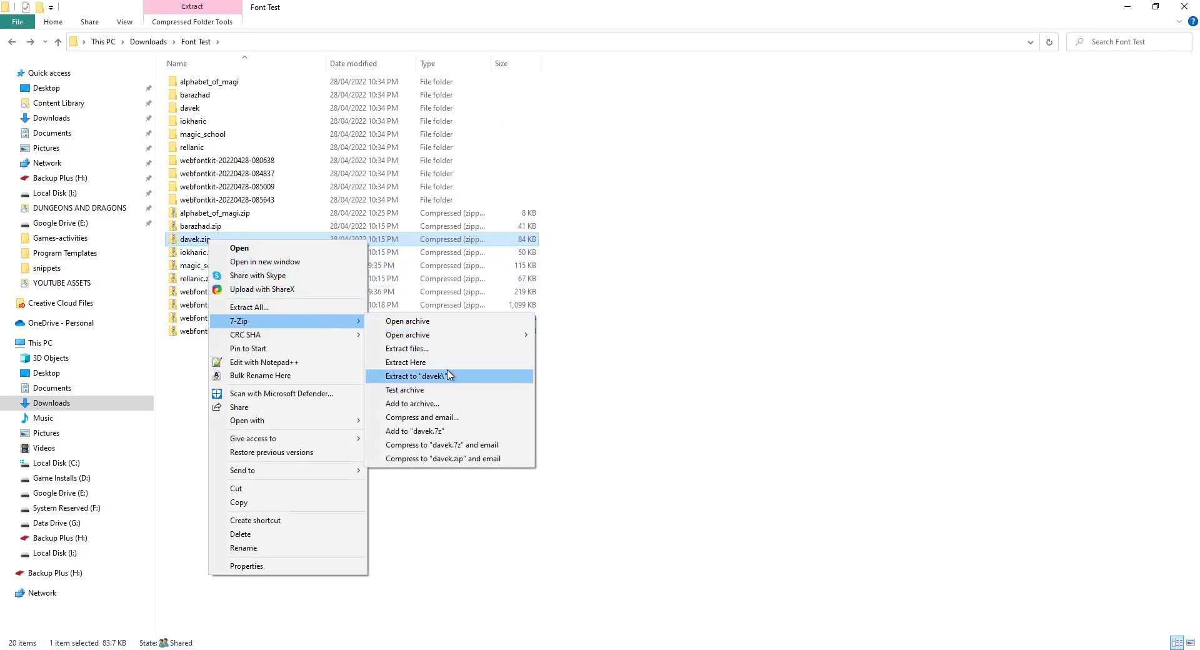
pyautogui.click(502, 375)
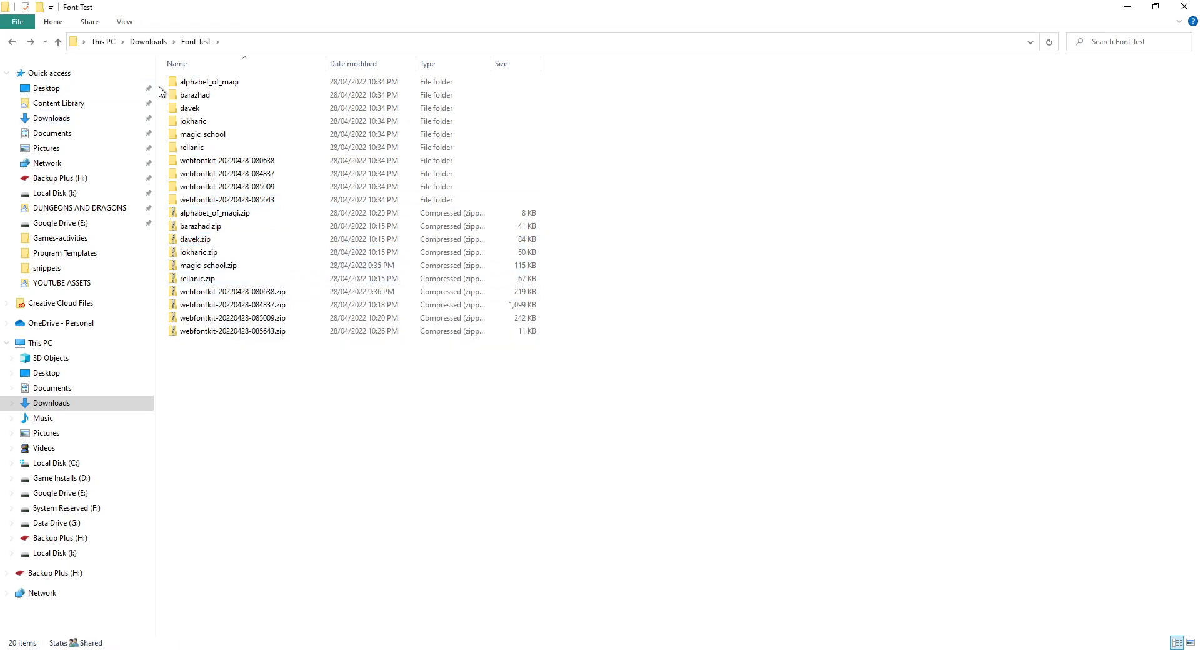
pyautogui.click(199, 109)
pyautogui.doubleClick(199, 109)
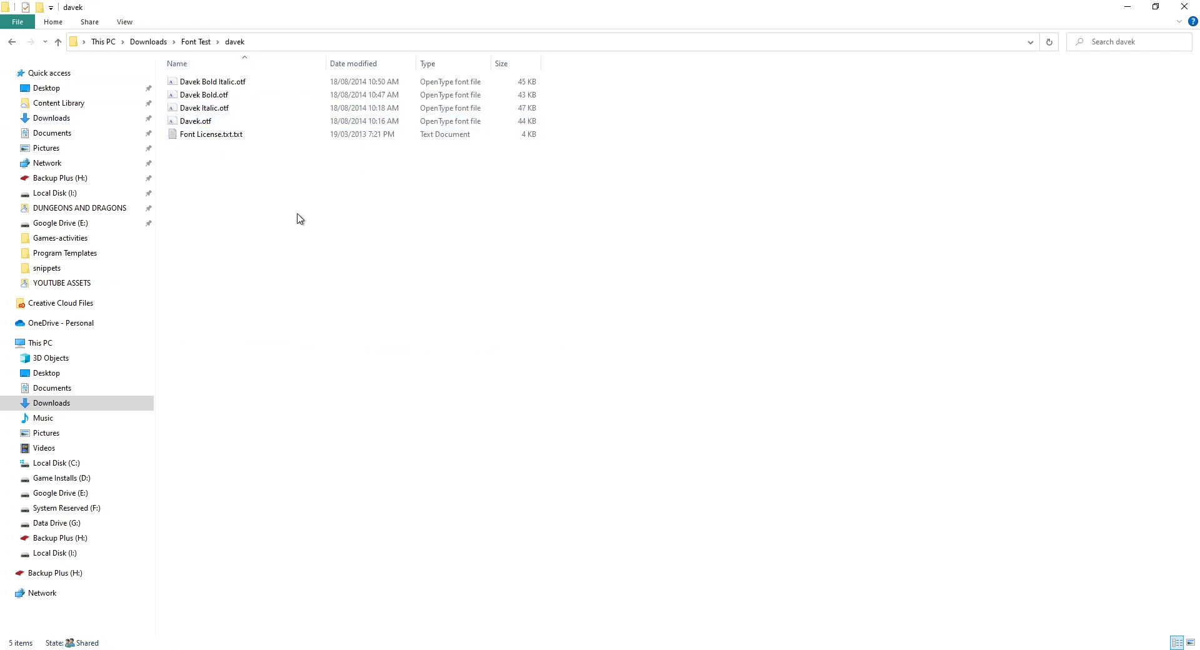
# Preview the Davek.otf font's characters in the font viewer, and put the file window away to return to the browser
pyautogui.doubleClick(214, 122)
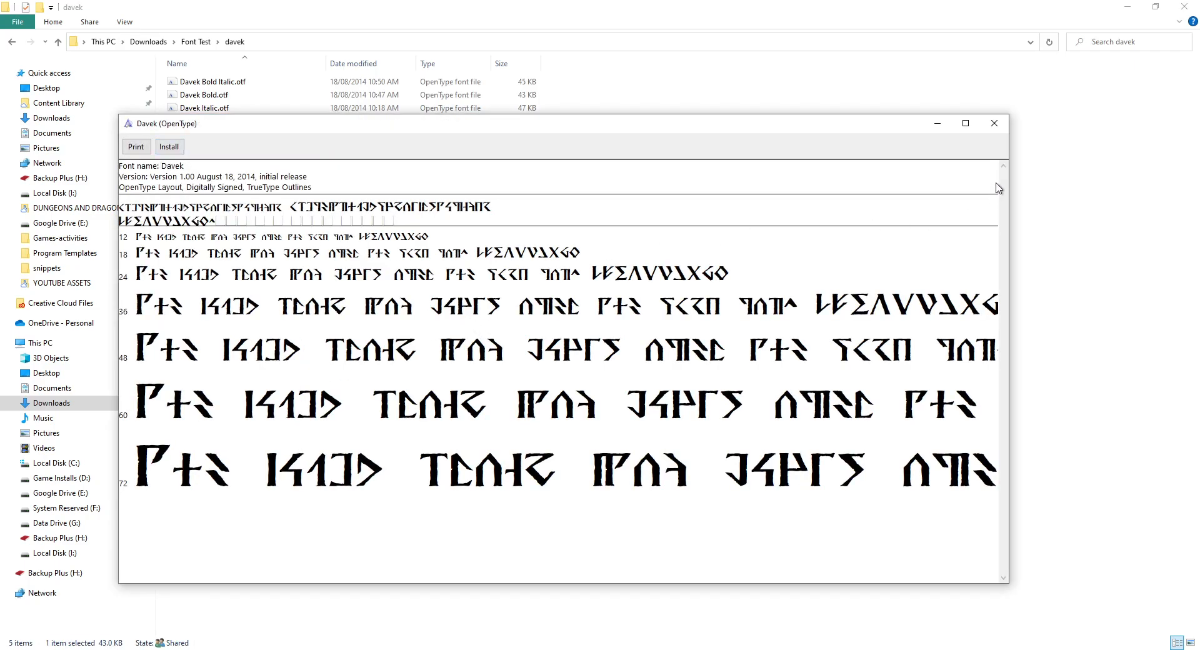
pyautogui.click(993, 123)
pyautogui.click(354, 372)
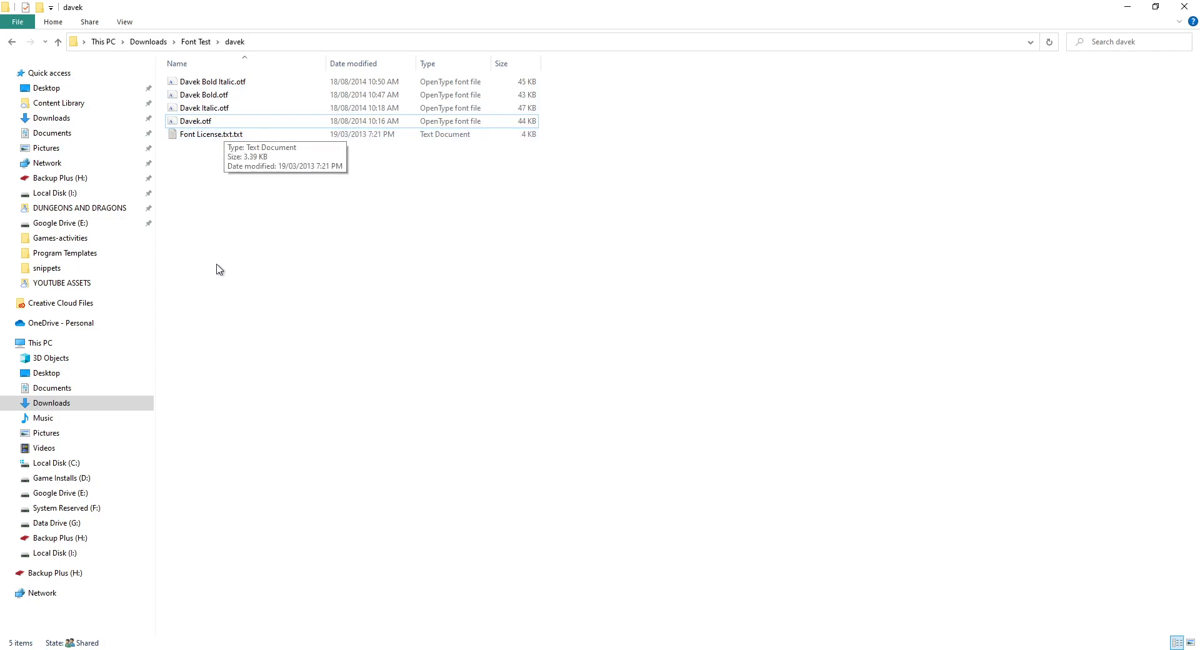
pyautogui.click(1126, 7)
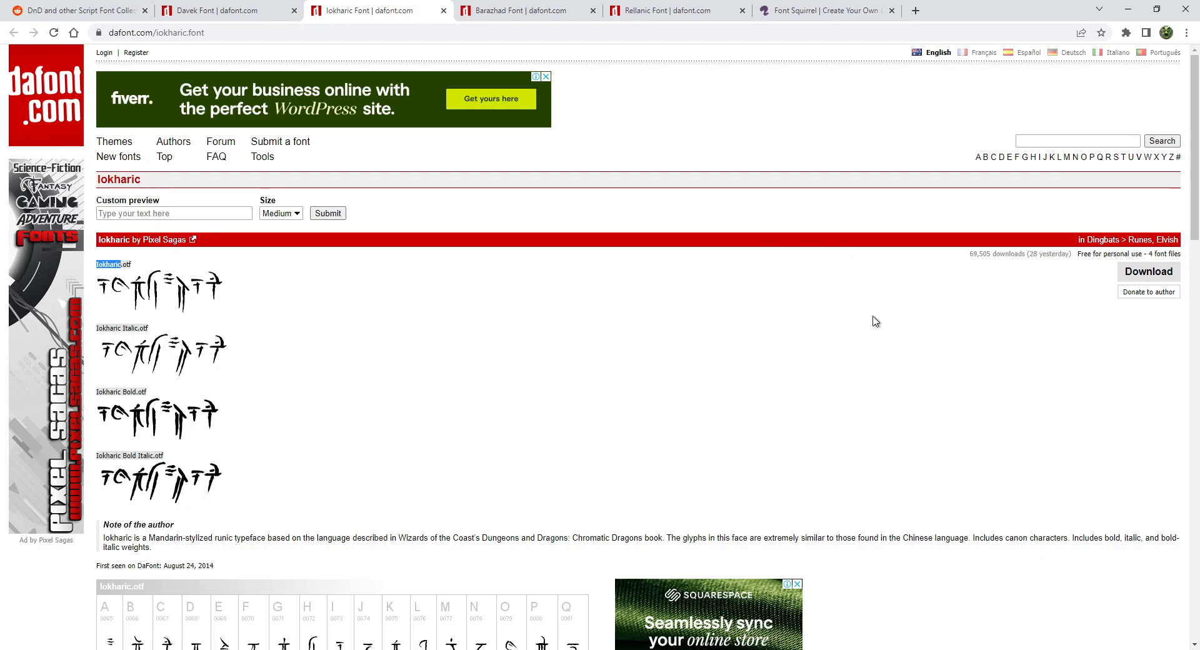
# Go to Font Squirrel's Webfont Generator and remove the four previously uploaded Davek fonts
pyautogui.click(831, 11)
pyautogui.scroll(13, 102, 307)
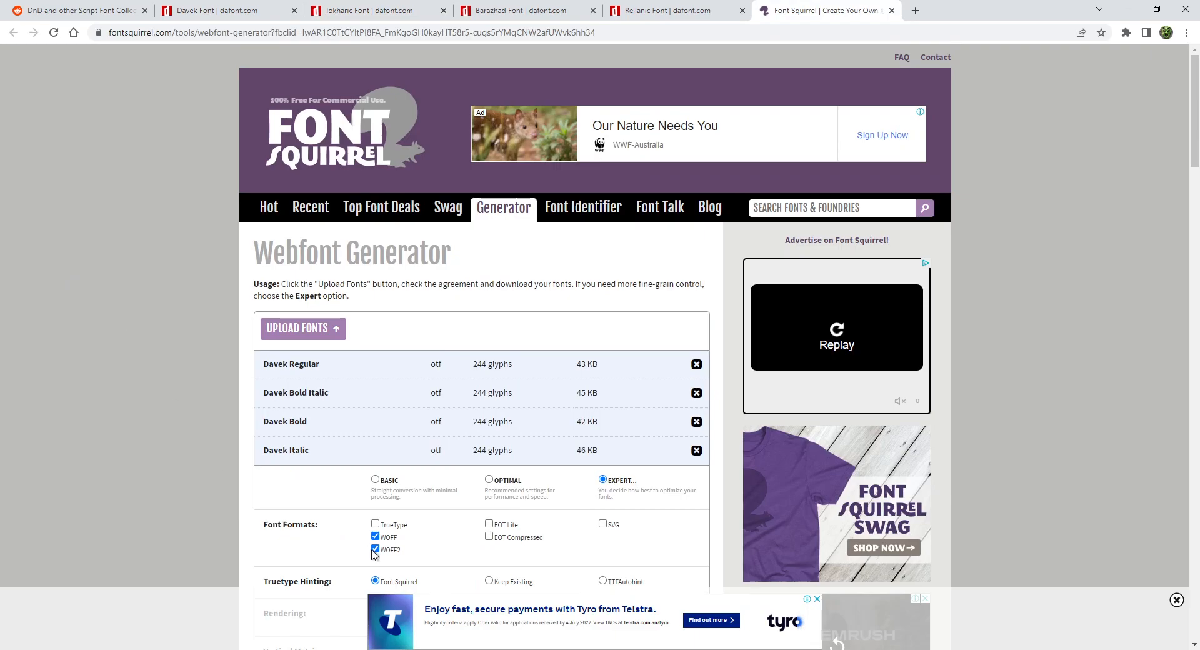
pyautogui.click(696, 366)
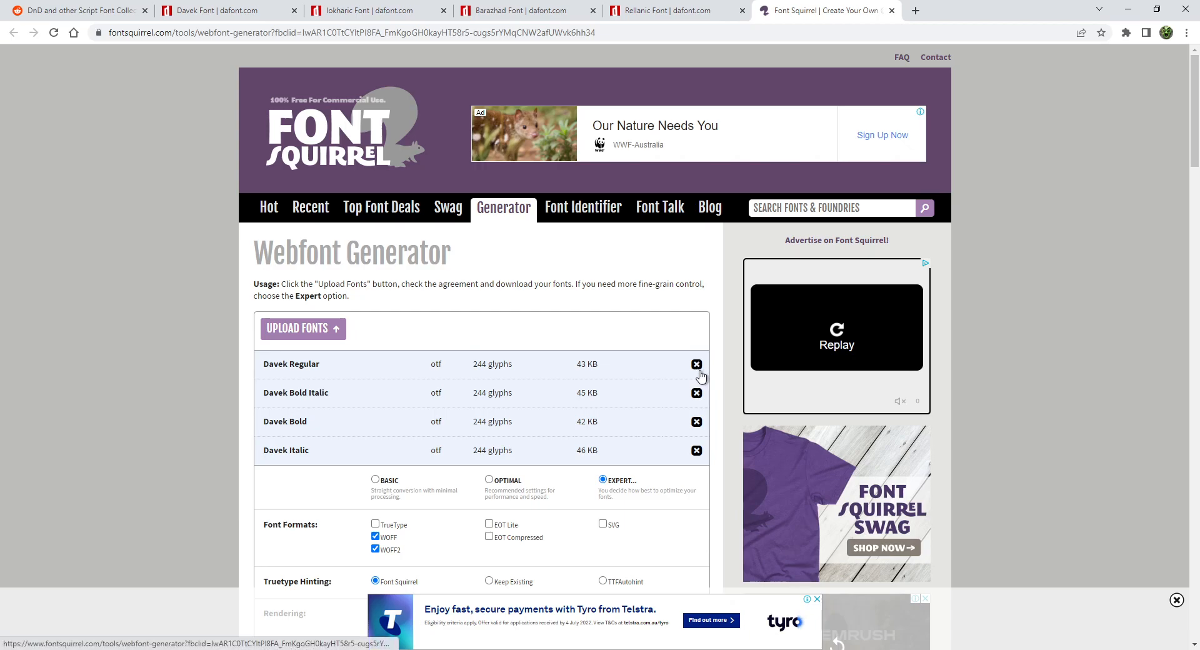
pyautogui.click(696, 365)
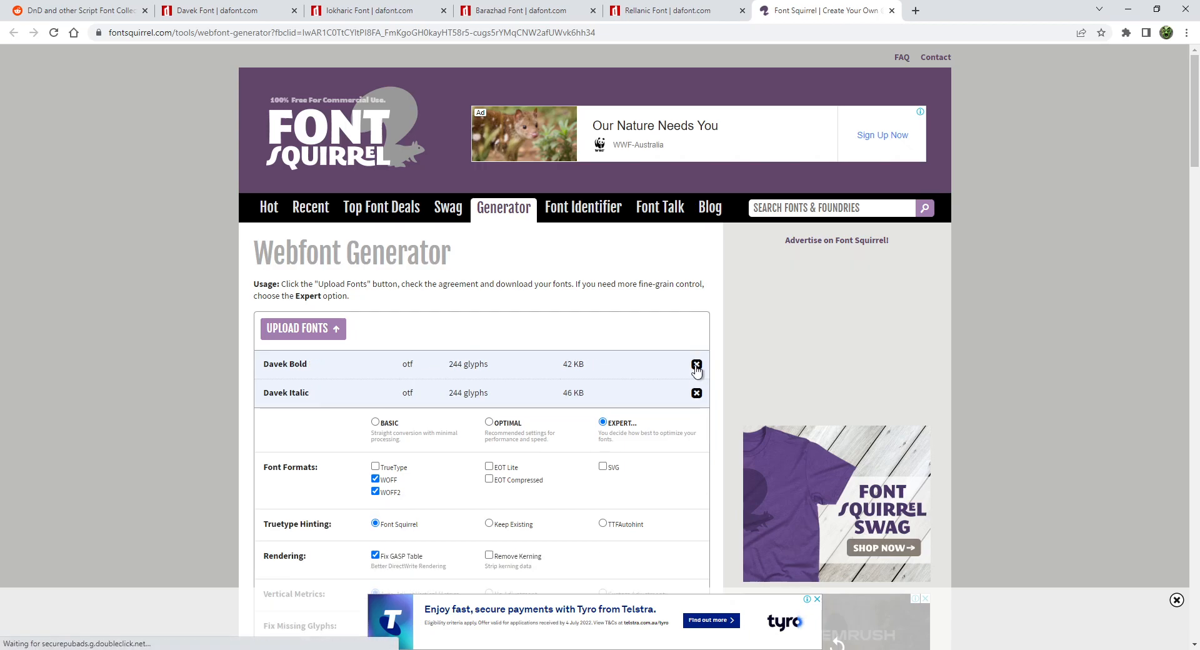
pyautogui.click(697, 365)
pyautogui.click(696, 364)
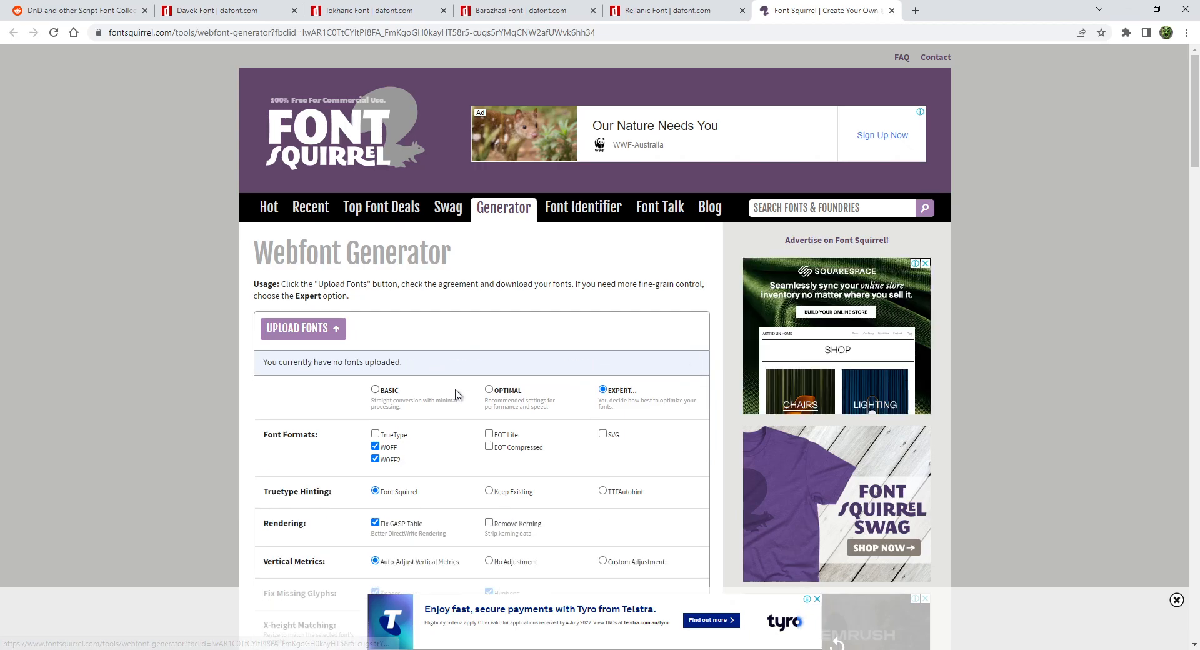
# Select the Optimal preset in the Webfont Generator and upload Davek.otf from the davek folder
pyautogui.click(489, 390)
pyautogui.scroll(-2, 238, 343)
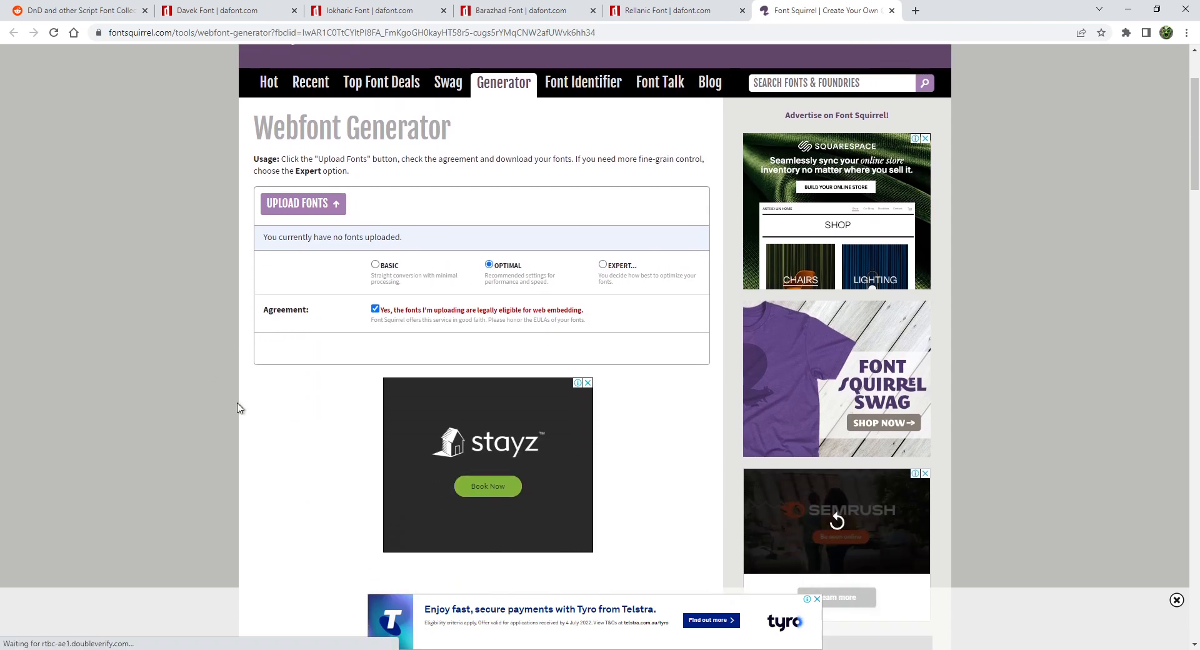
pyautogui.scroll(2, 245, 404)
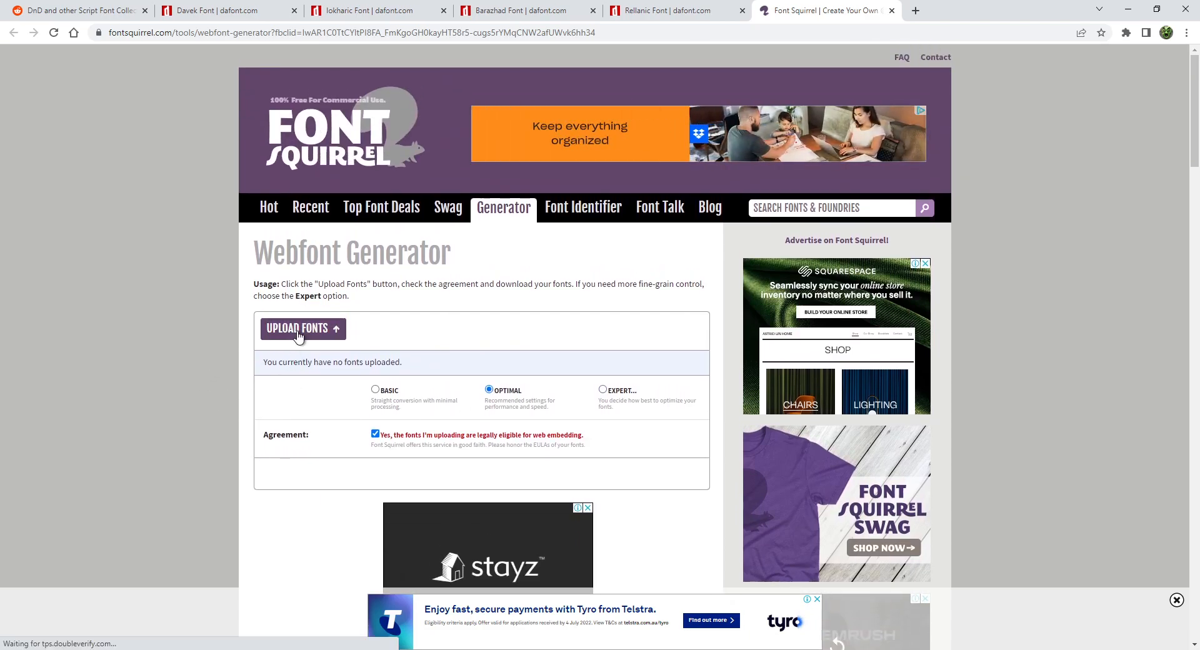
pyautogui.click(424, 366)
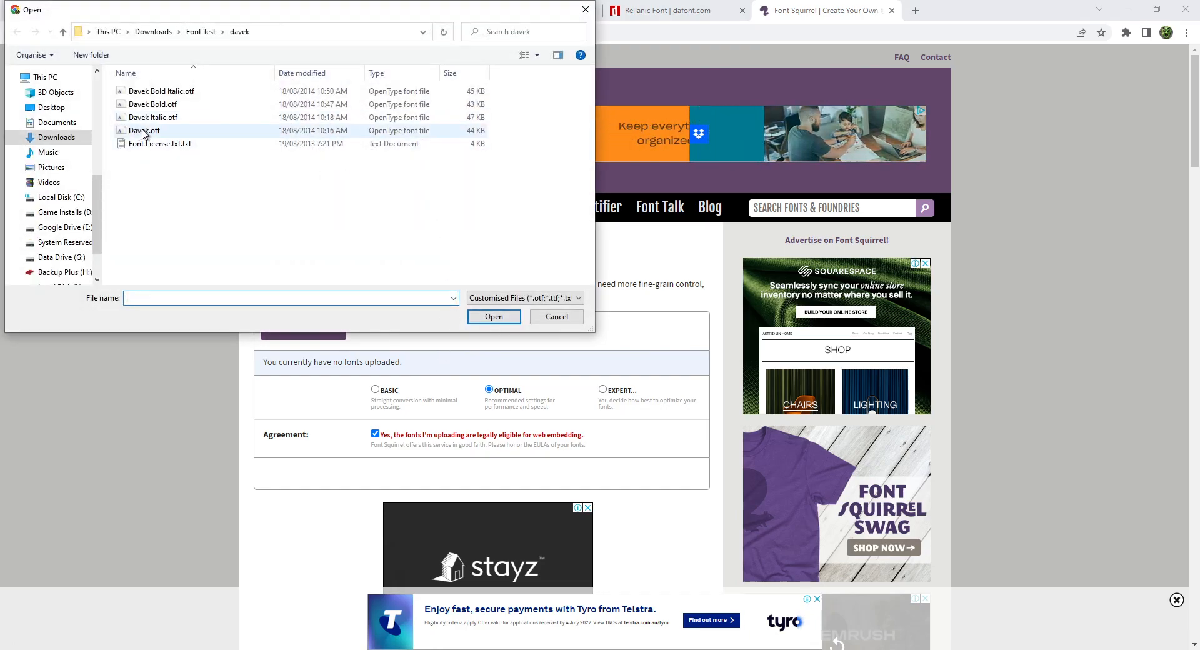
pyautogui.doubleClick(162, 131)
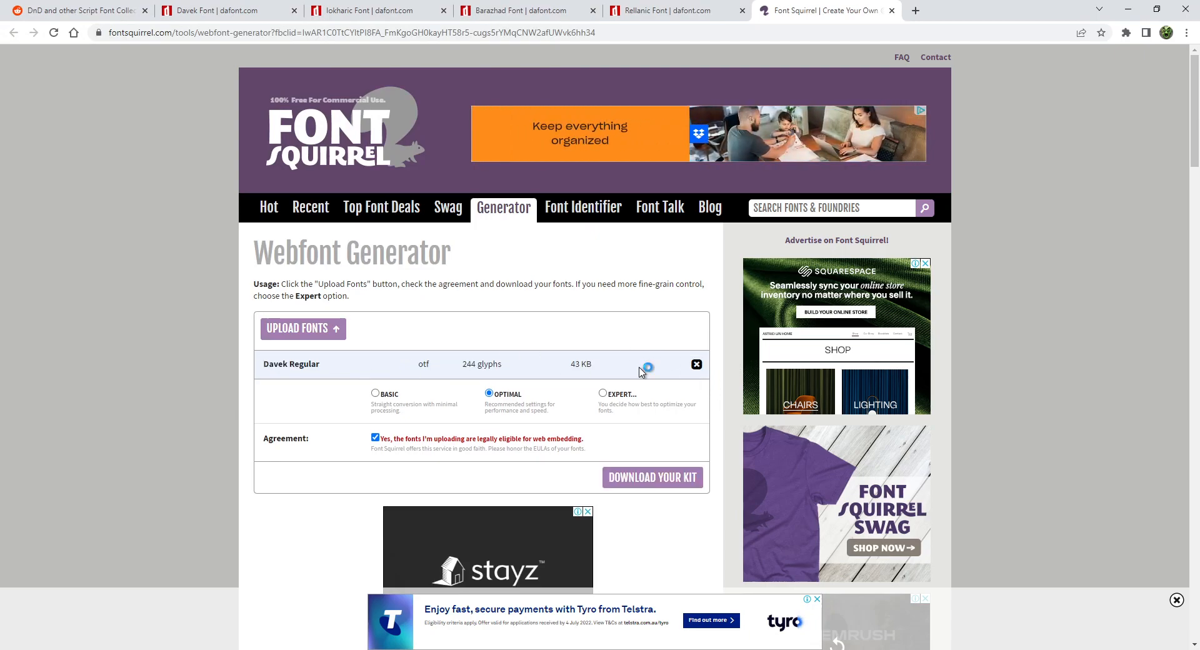
# Switch the generator to Expert mode and review its settings, including the WOFF and WOFF2 formats and Base64 Encode
pyautogui.click(603, 393)
pyautogui.scroll(-7, 794, 400)
pyautogui.scroll(-3, 469, 311)
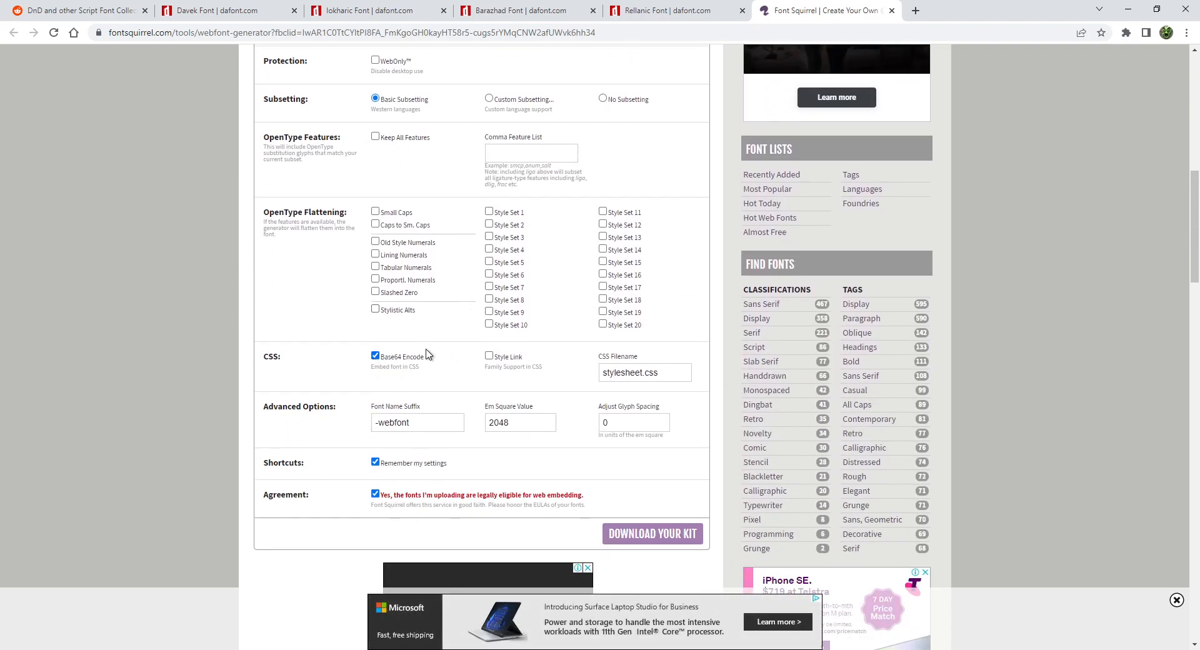
pyautogui.scroll(7, 400, 378)
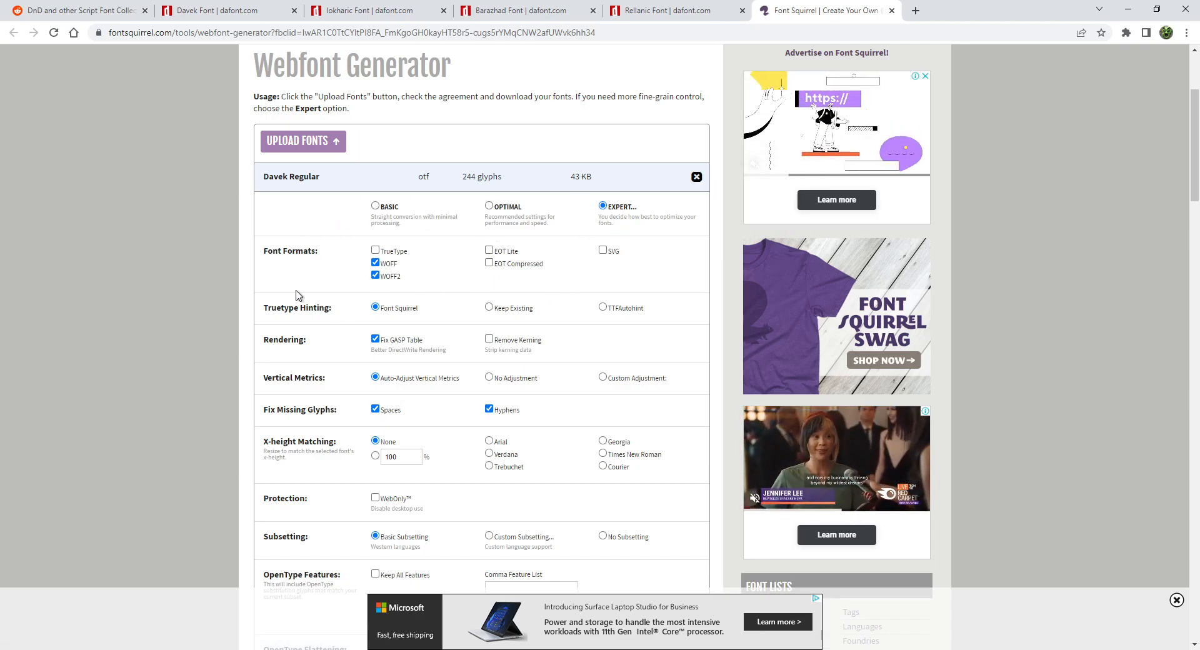
pyautogui.scroll(-7, 460, 306)
pyautogui.scroll(5, 460, 311)
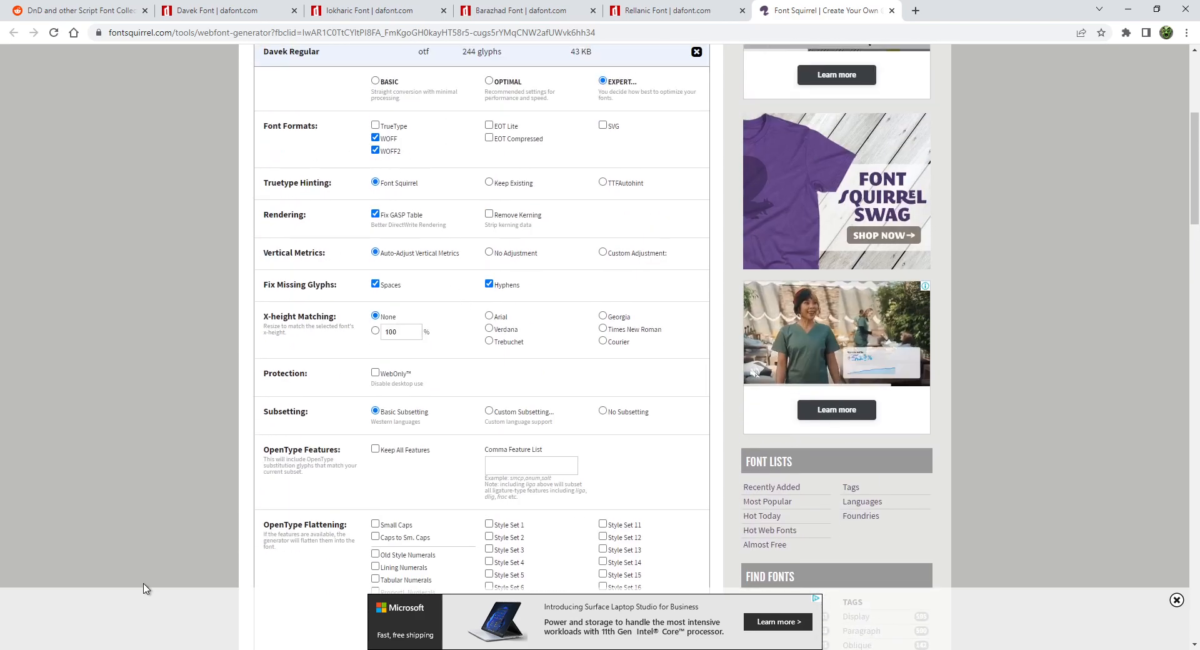
# Check the original font files in the davek folder, and download the Davek webfont kit with Base64 Encode enabled
pyautogui.click(128, 649)
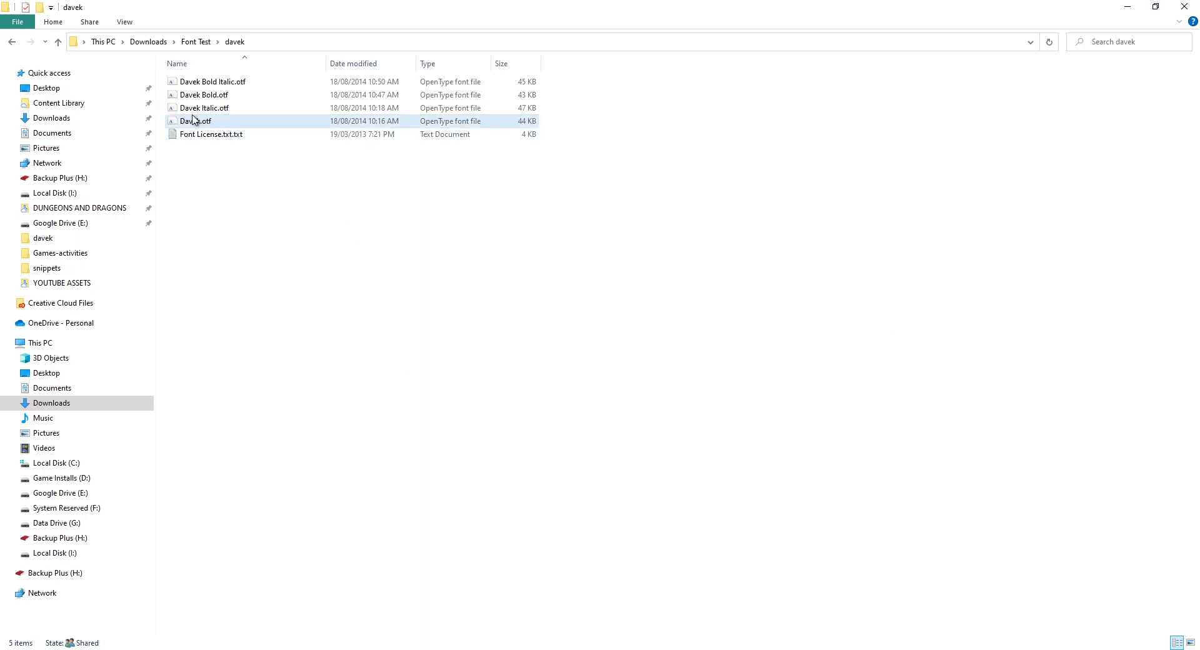
pyautogui.click(1133, 9)
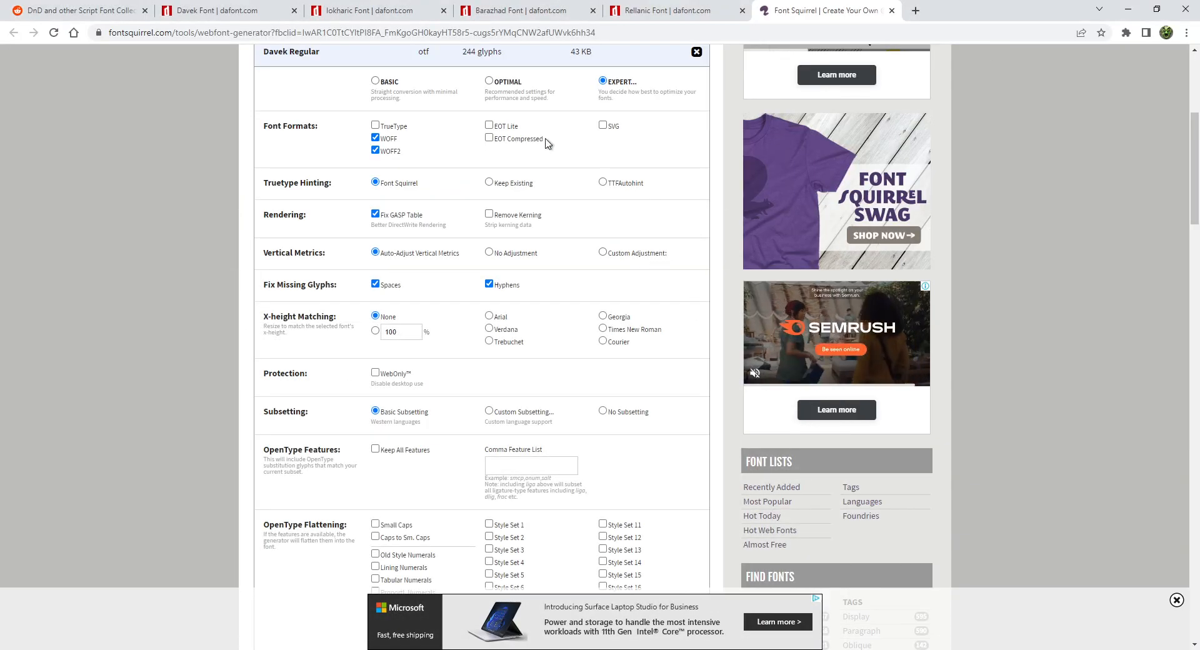
pyautogui.scroll(-5, 498, 287)
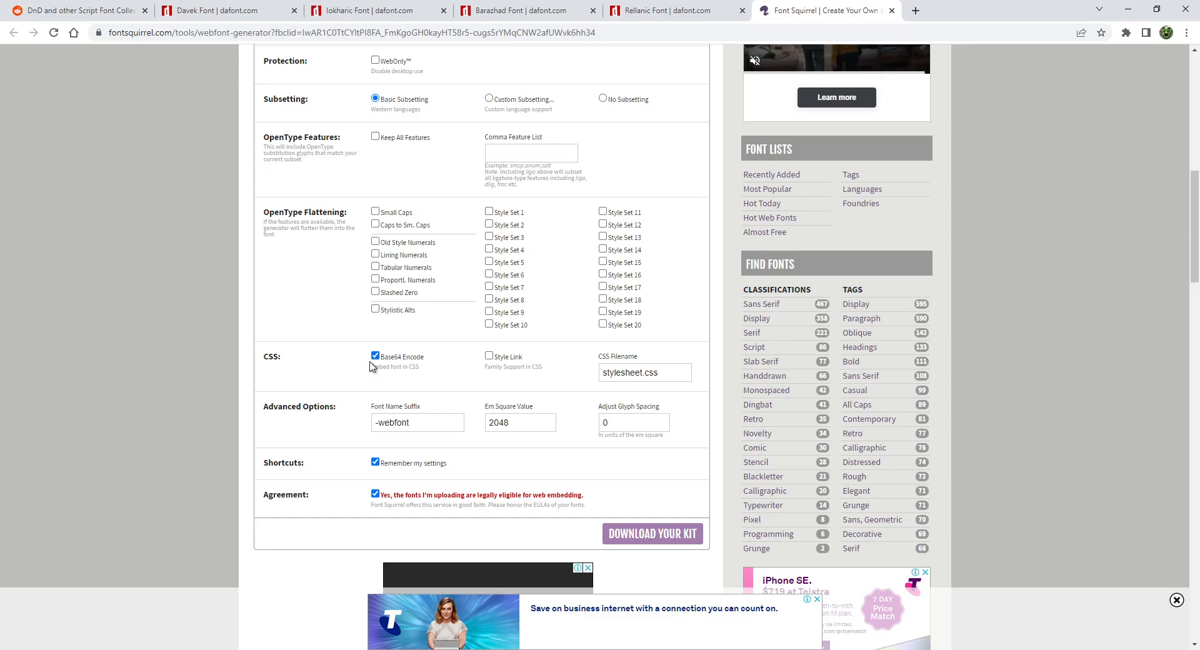
pyautogui.scroll(-2, 492, 381)
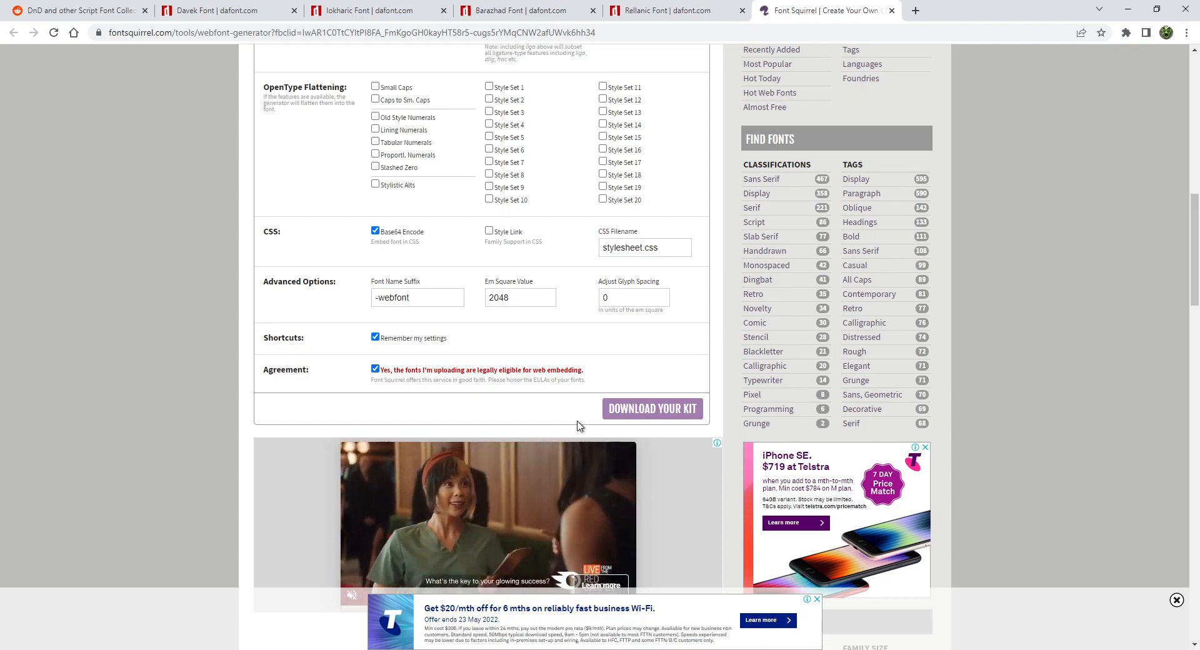
pyautogui.click(648, 417)
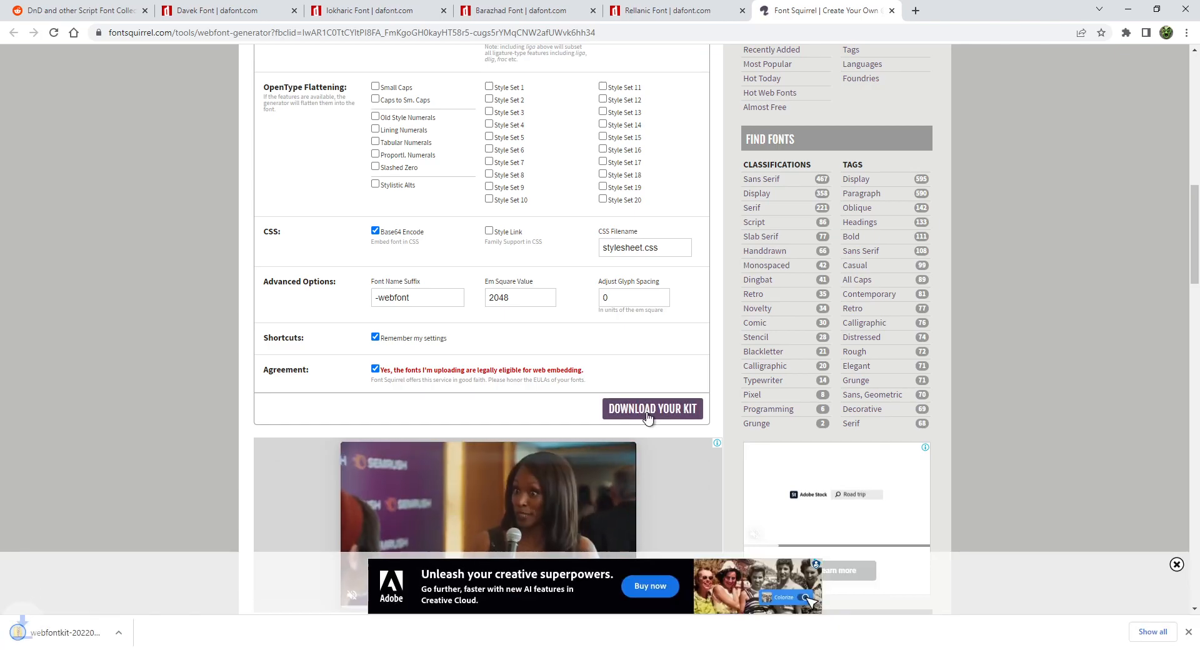
# Open stylesheet.css from the downloaded webfontkit-20220428-093750.zip in Notepad++, keeping the missing older stylesheet in the editor
pyautogui.click(71, 632)
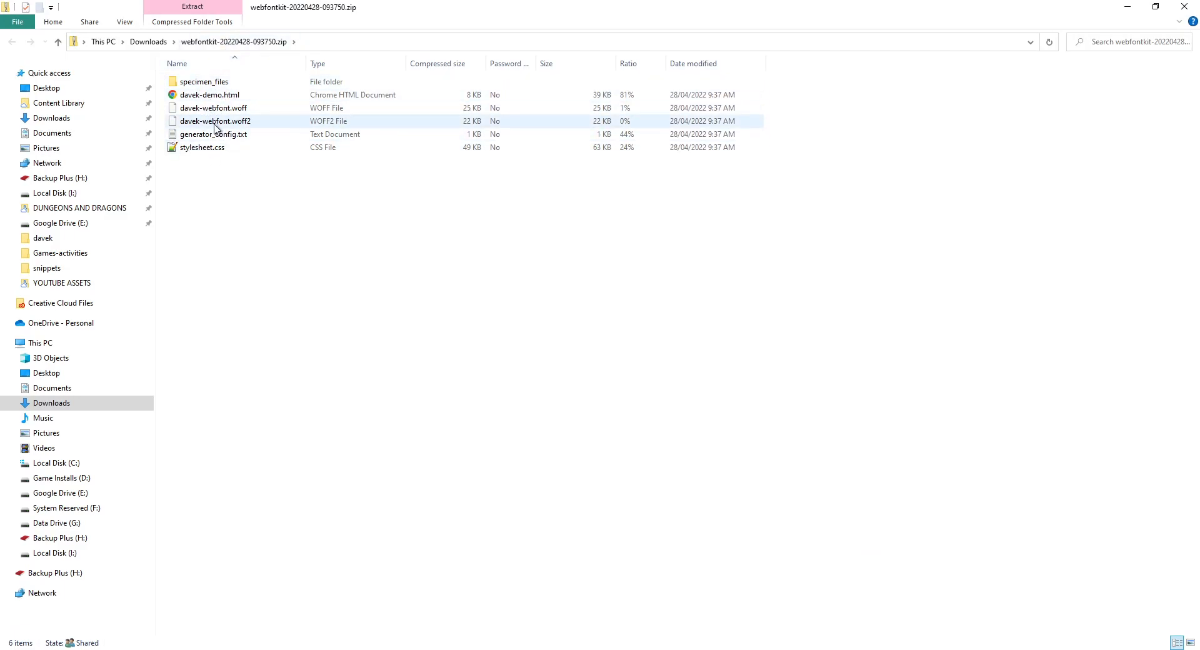
pyautogui.doubleClick(187, 150)
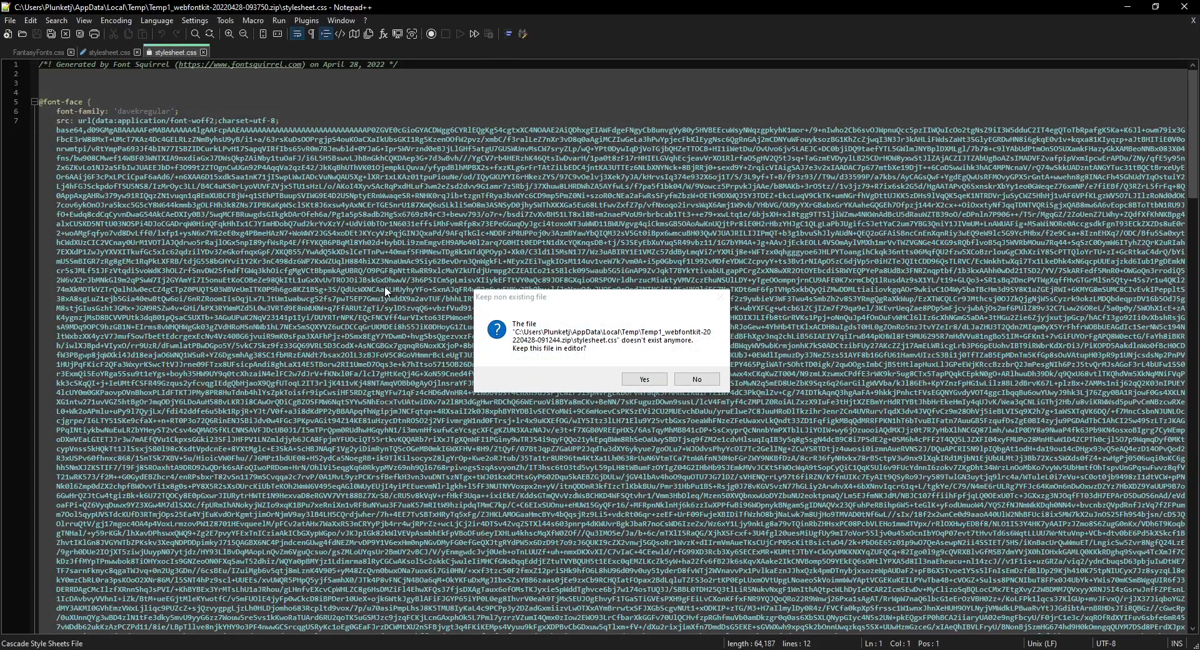
pyautogui.click(643, 380)
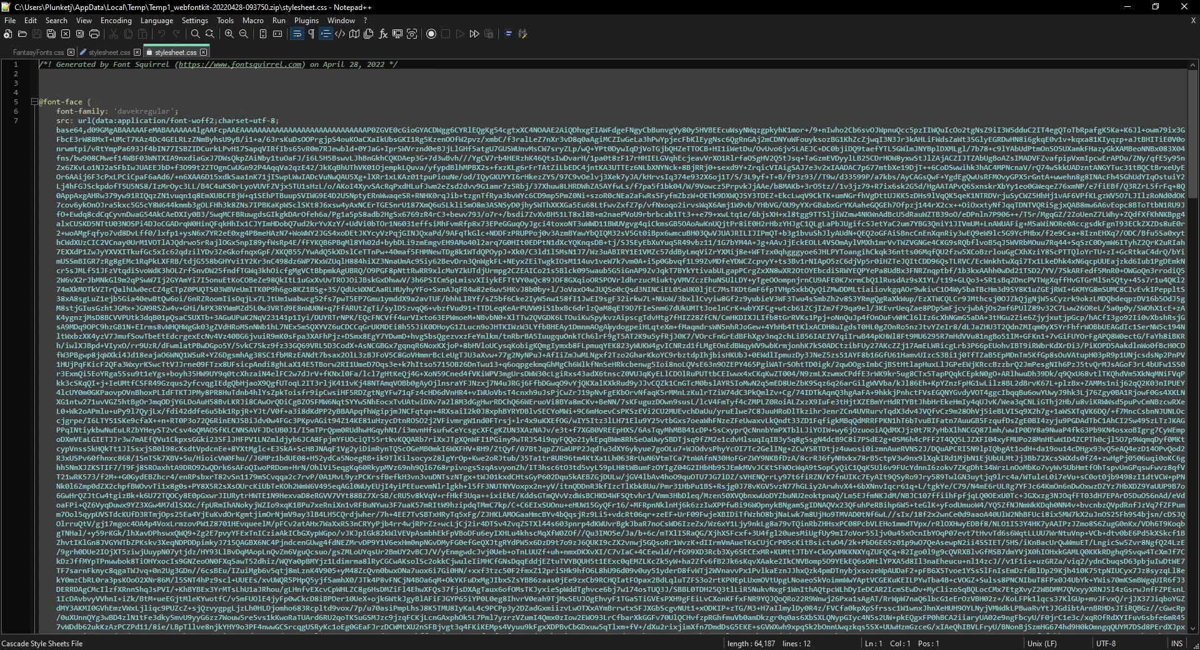
# Close the older stylesheet.css from webfontkit-20220428-091244.zip, declining administrator mode and discarding its changes
pyautogui.click(137, 52)
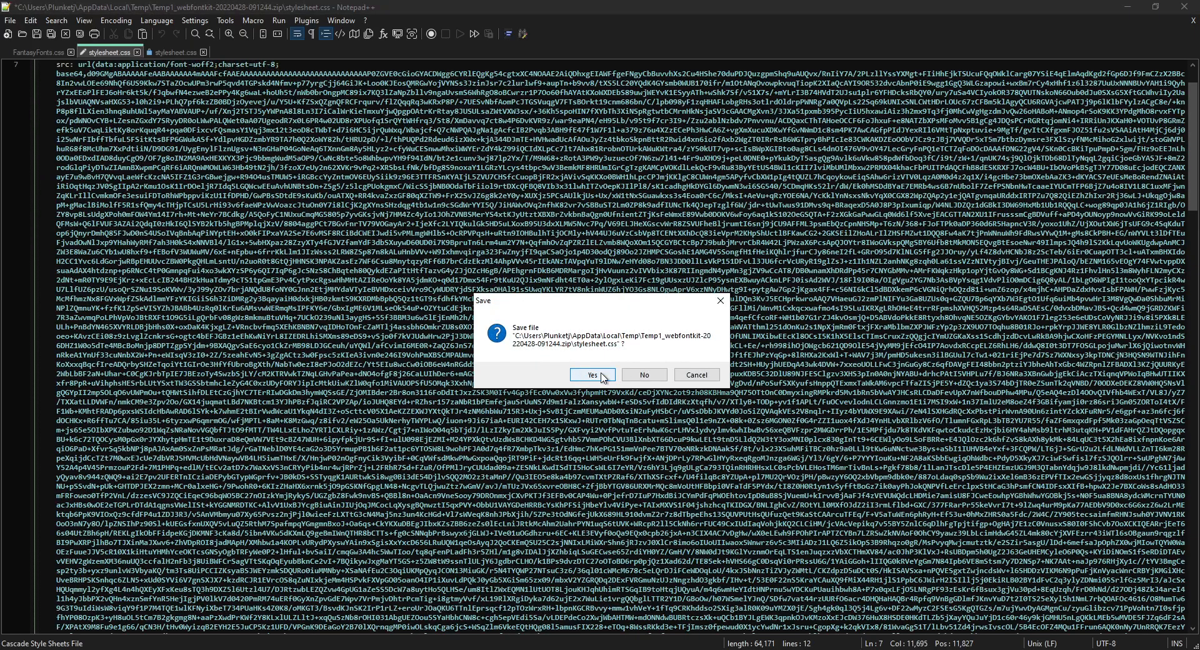
pyautogui.click(592, 375)
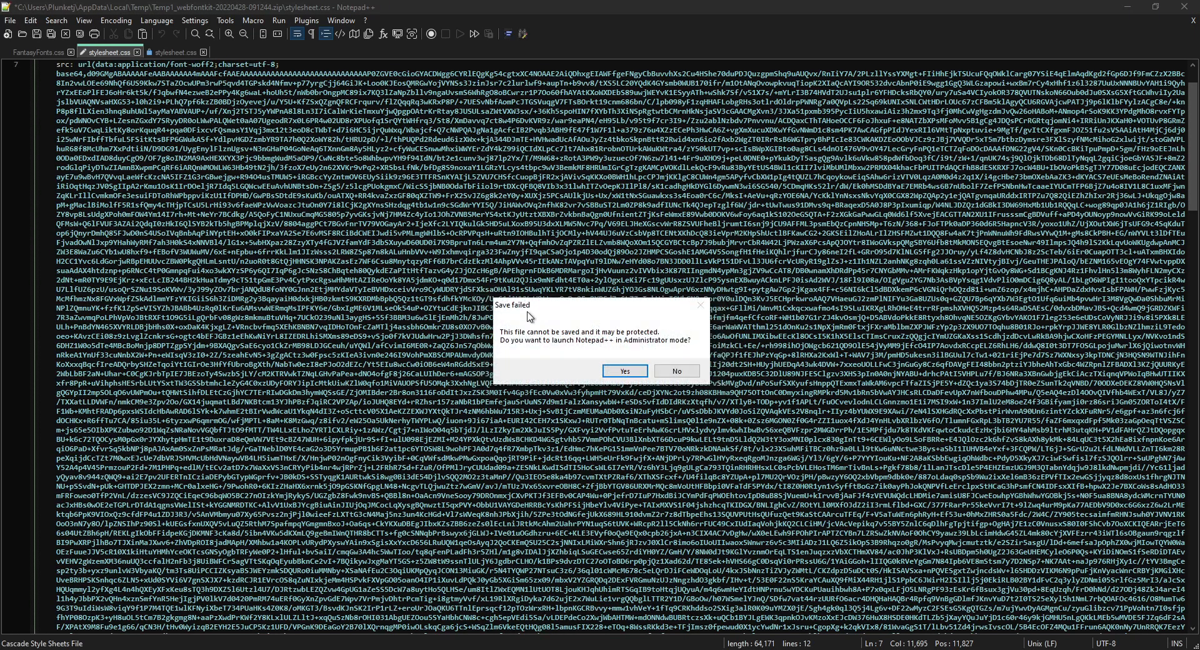
pyautogui.click(684, 375)
pyautogui.click(138, 52)
pyautogui.click(644, 375)
pyautogui.scroll(-10, 599, 350)
pyautogui.scroll(-3, 600, 350)
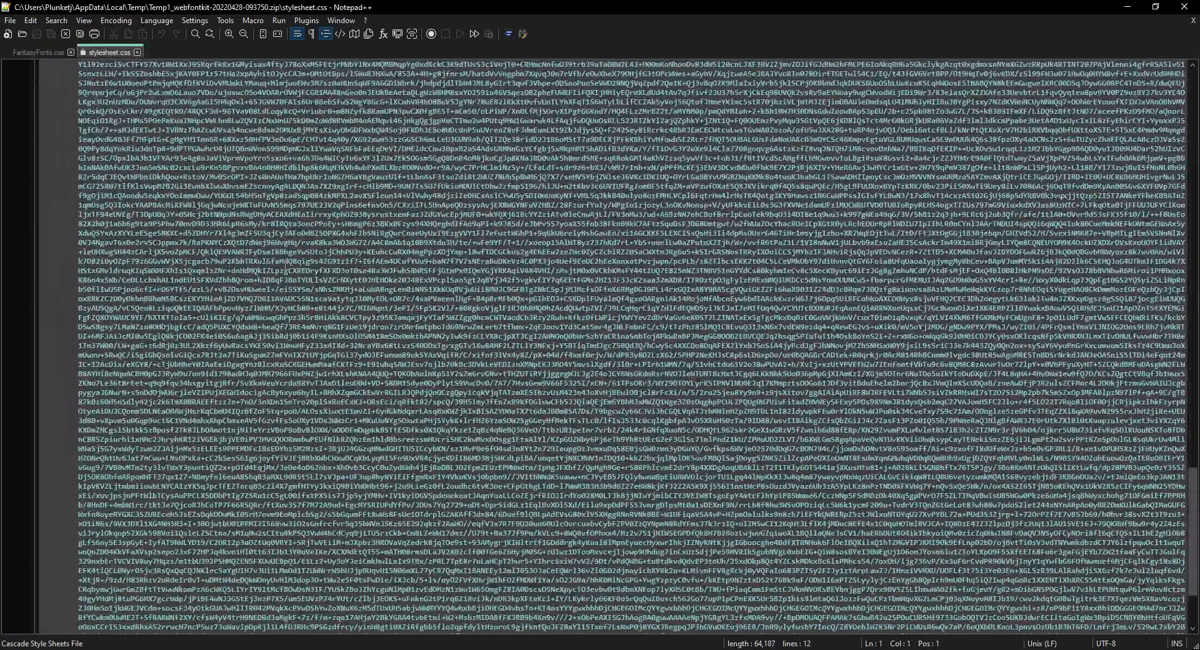
pyautogui.scroll(15, 600, 350)
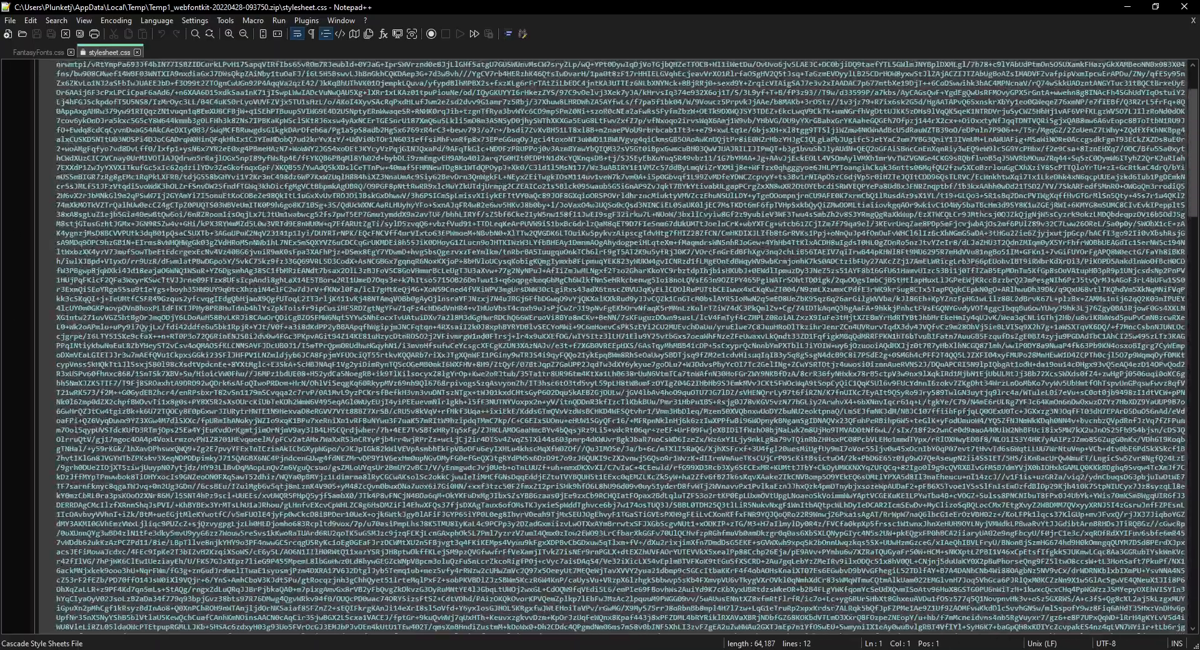
pyautogui.scroll(-3, 526, 206)
pyautogui.scroll(3, 527, 207)
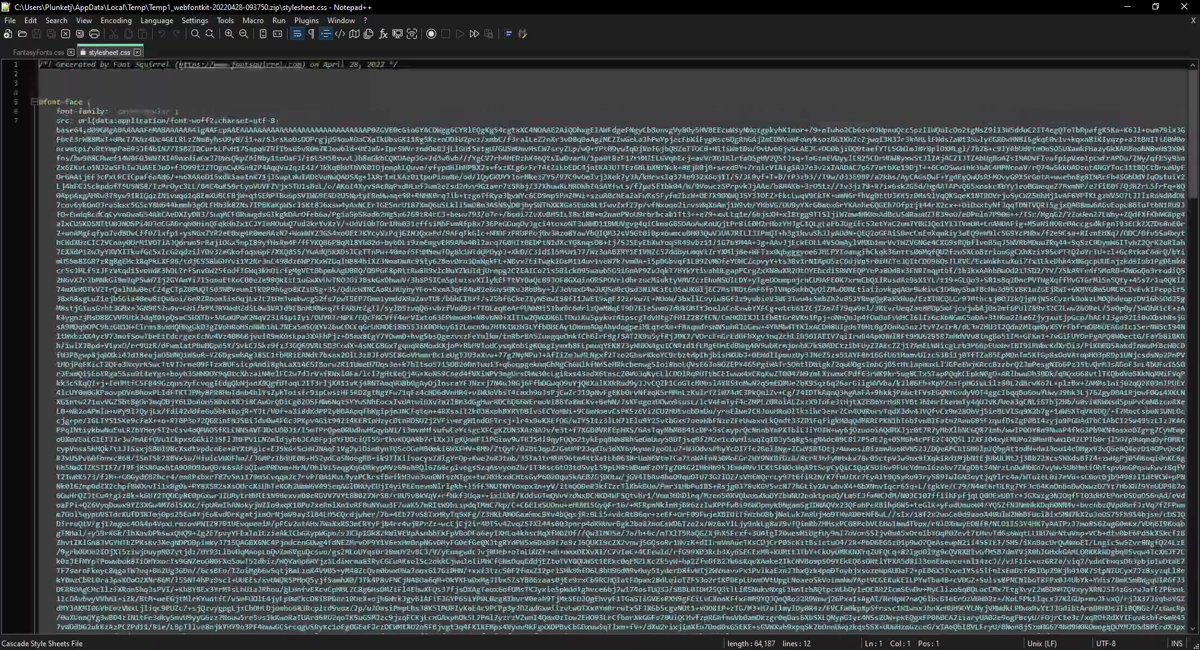
pyautogui.click(31, 103)
pyautogui.click(31, 104)
pyautogui.click(35, 102)
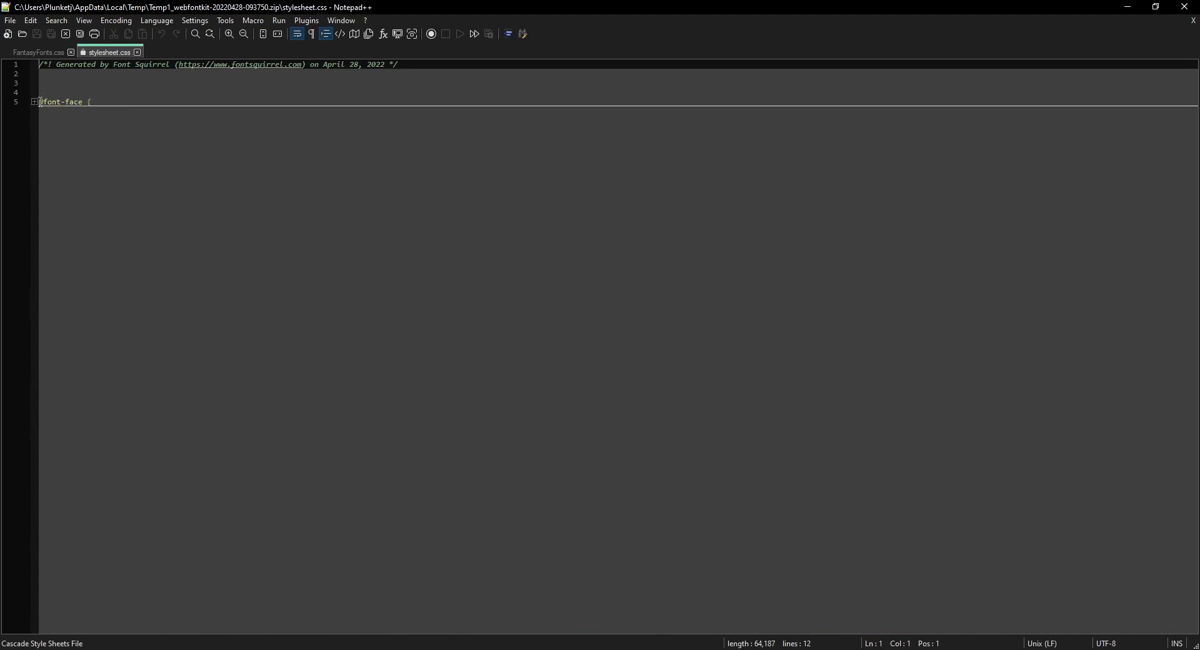
pyautogui.click(34, 102)
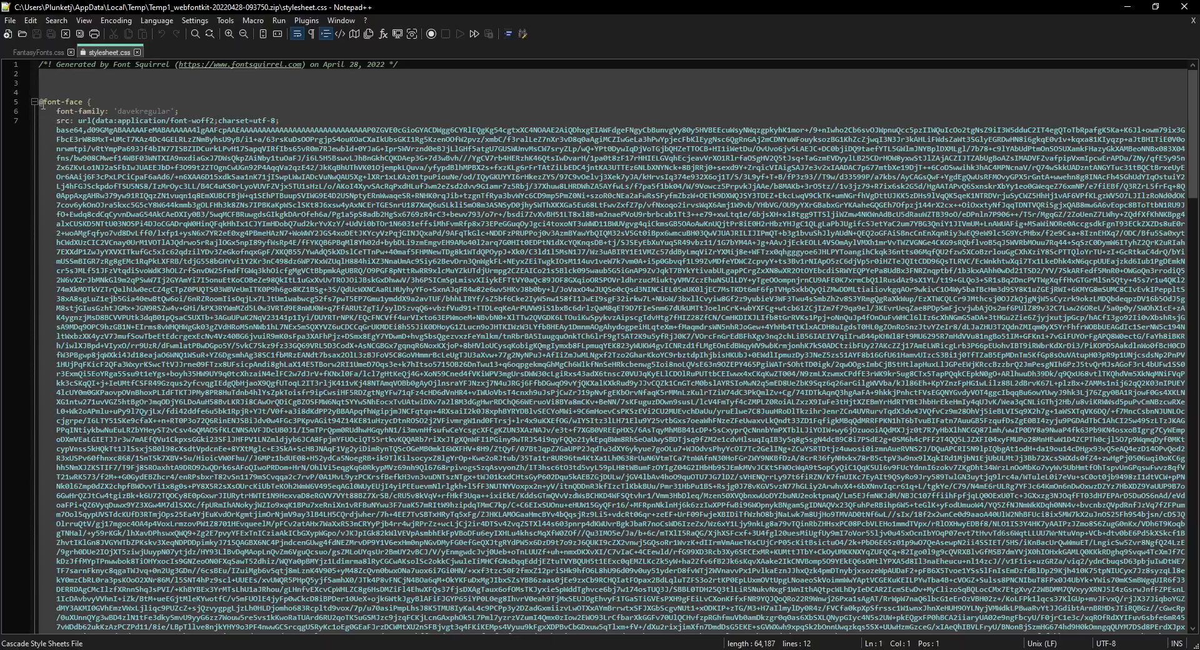
pyautogui.moveTo(40, 101); pyautogui.dragTo(563, 634)
pyautogui.scroll(-10, 600, 343)
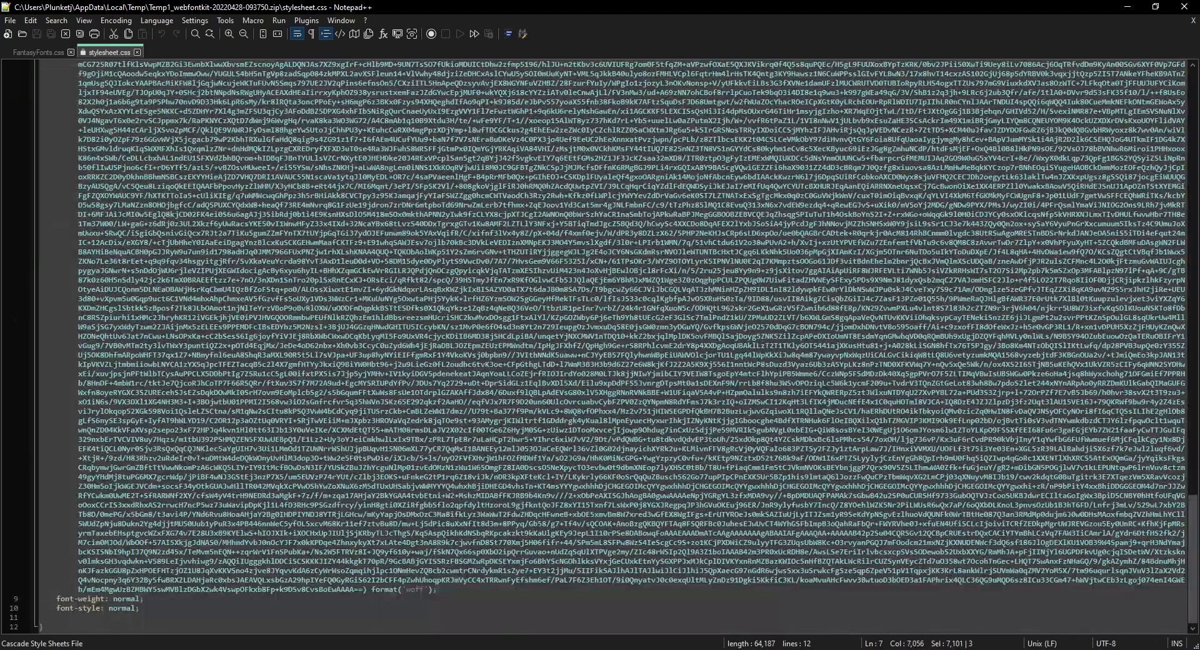
pyautogui.keyDown('shift'); pyautogui.click(53, 627); pyautogui.keyUp('shift')
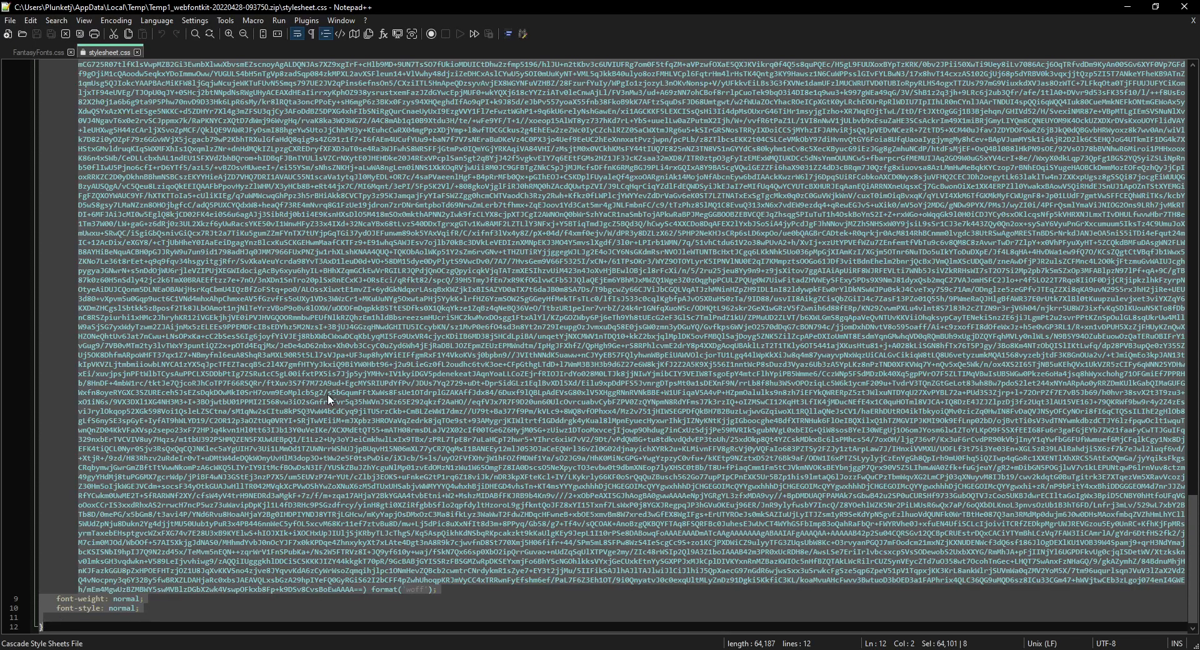
pyautogui.scroll(20, 380, 355)
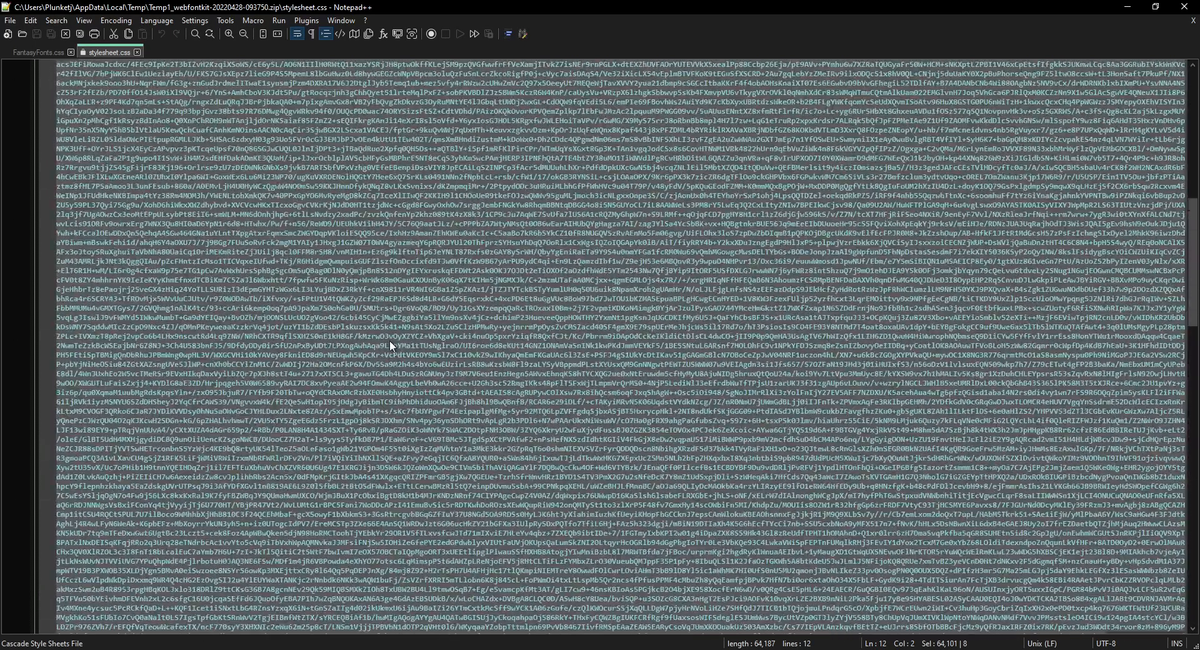
pyautogui.rightClick(389, 340)
pyautogui.click(432, 307)
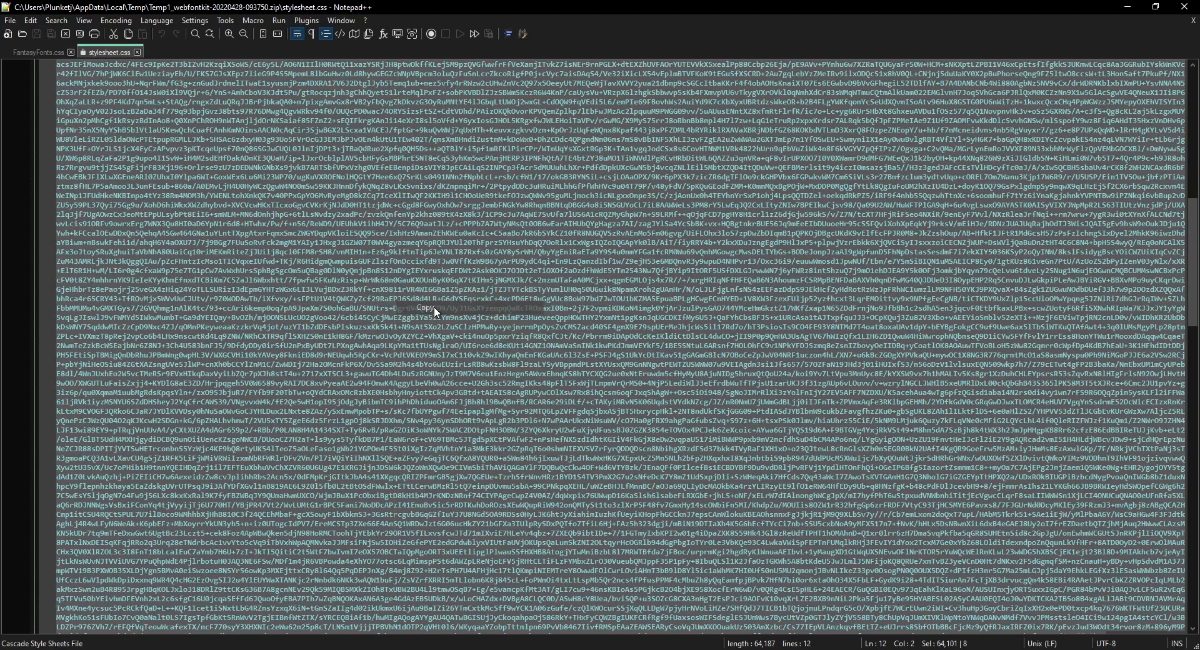
pyautogui.scroll(8, 326, 318)
pyautogui.scroll(12, 326, 318)
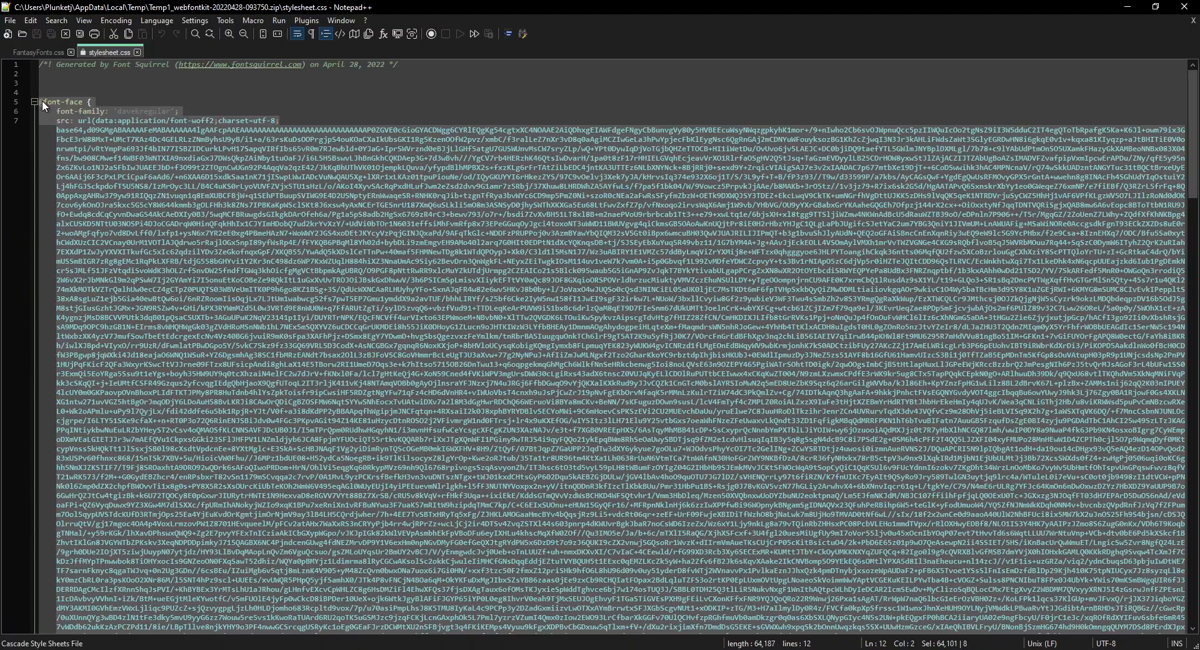
pyautogui.scroll(-13, 254, 354)
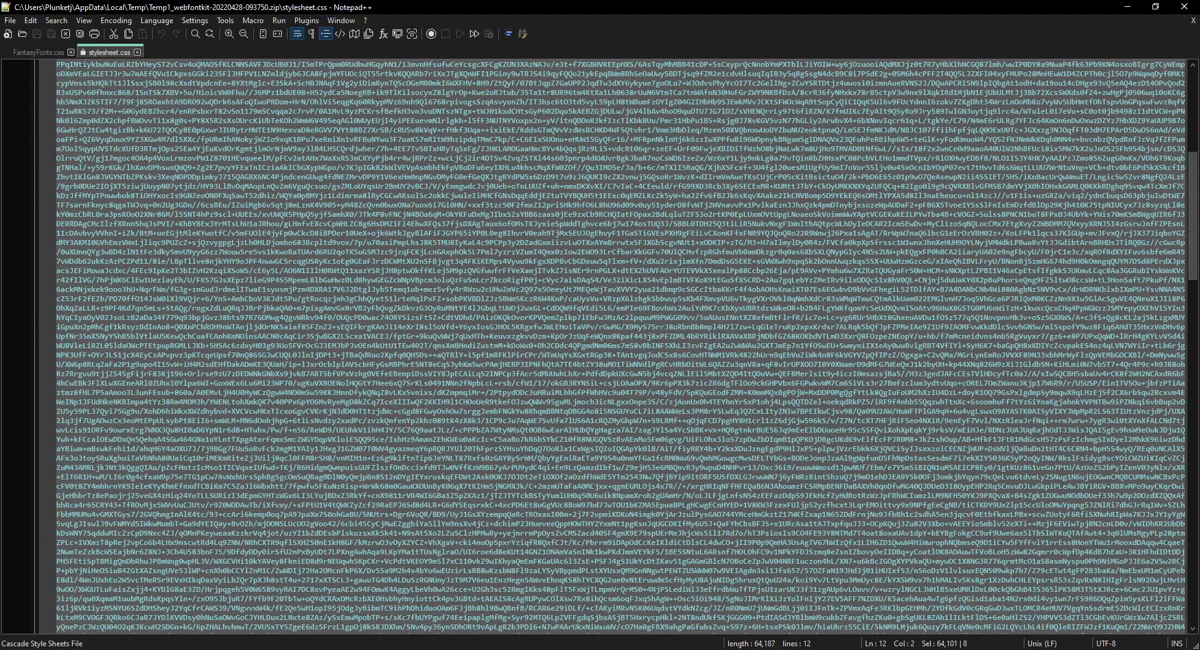
# Switch to File Explorer and open the vault's snippets folder at G:\Obsidian\Obsidian5eVault\.obsidian\snippets
pyautogui.click(134, 649)
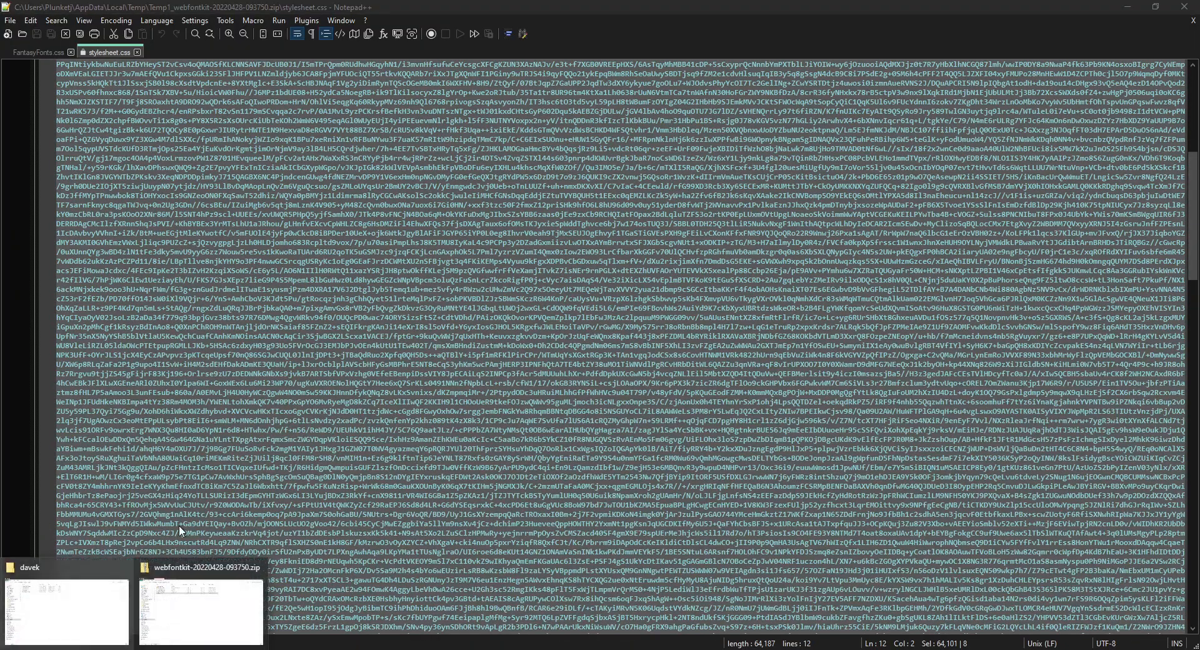
pyautogui.click(102, 609)
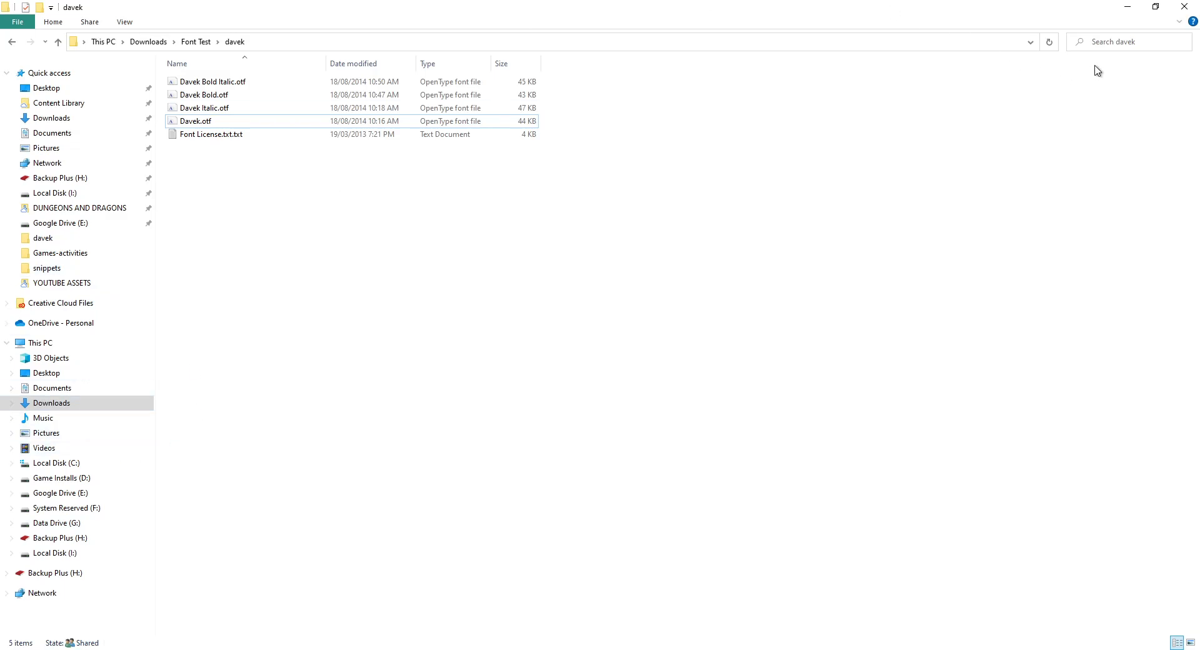
pyautogui.click(56, 527)
pyautogui.click(195, 138)
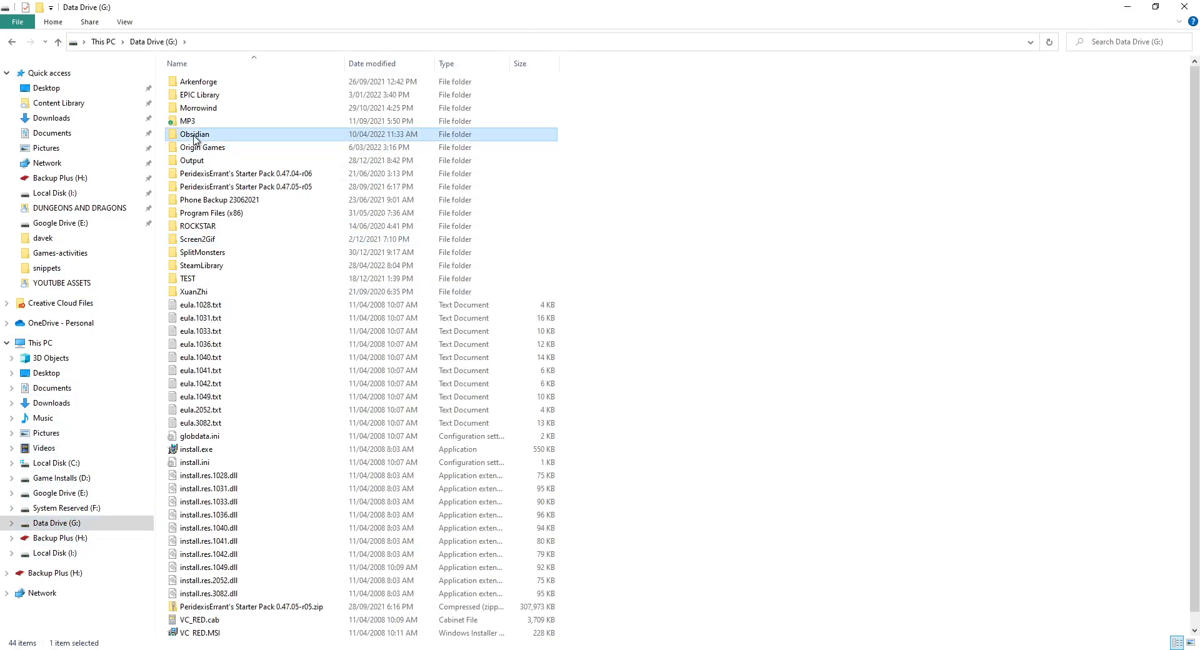
pyautogui.doubleClick(194, 134)
pyautogui.click(215, 188)
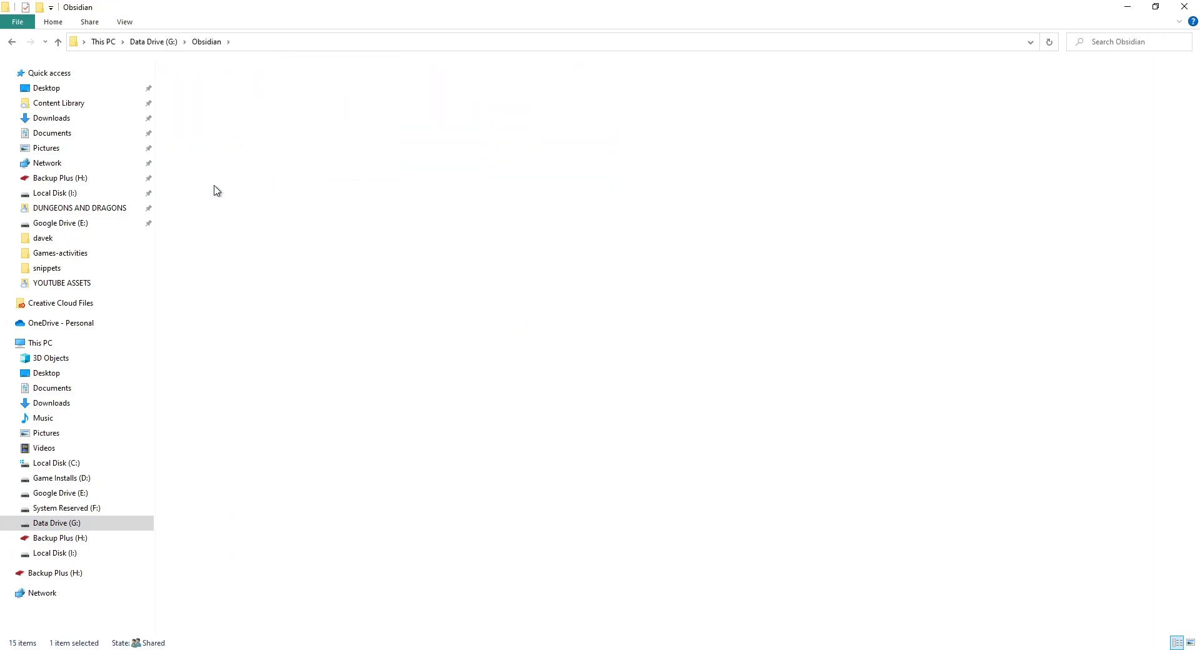
pyautogui.doubleClick(215, 188)
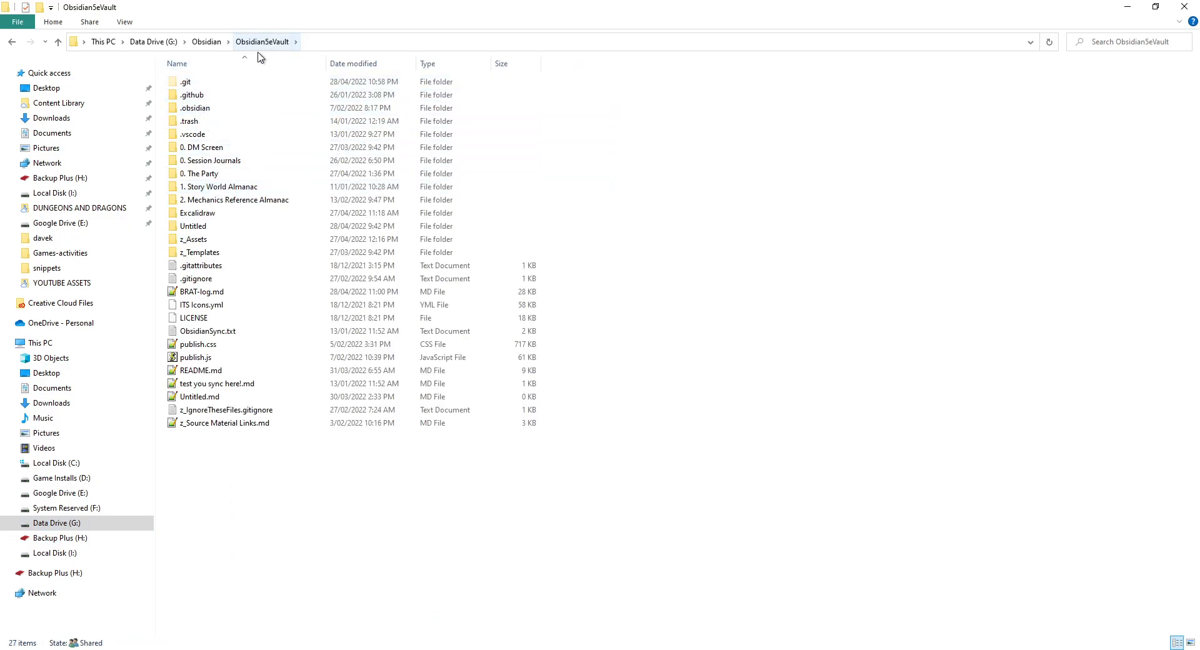
pyautogui.doubleClick(202, 110)
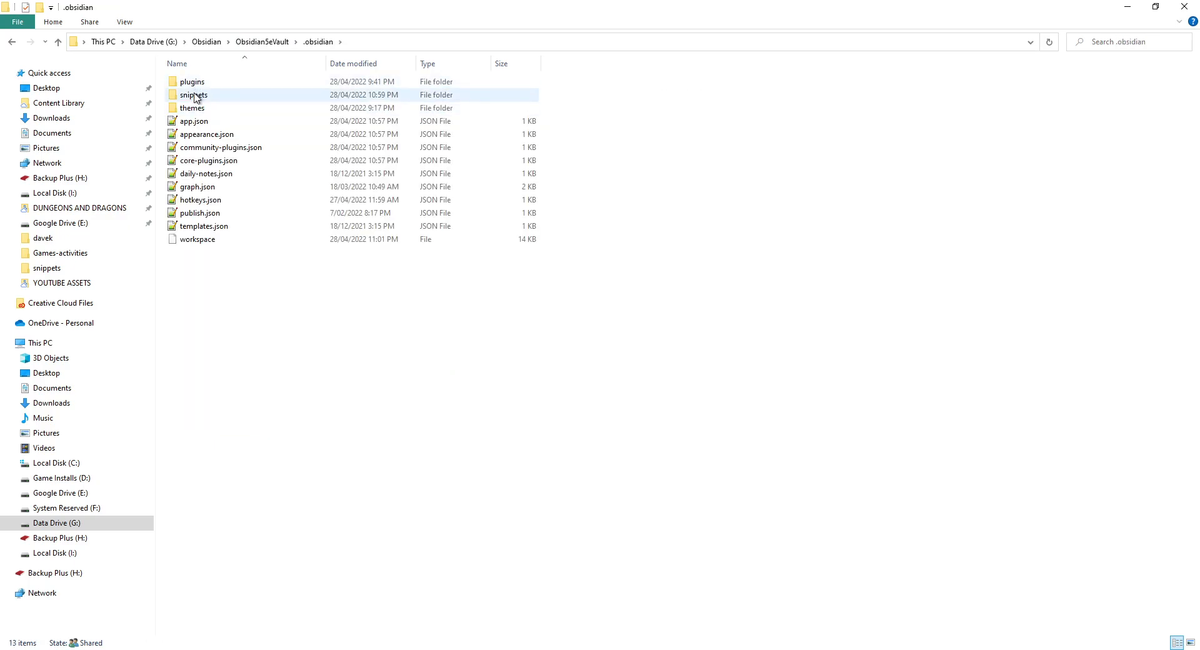
pyautogui.doubleClick(196, 95)
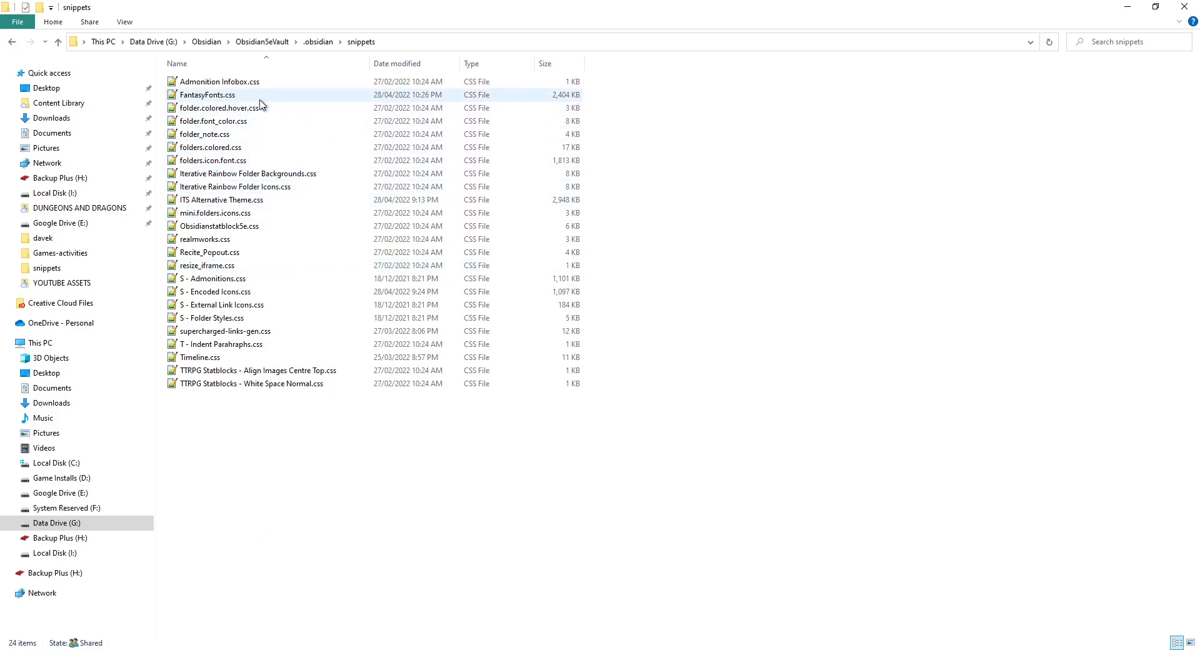
# Create a new text document in the snippets folder and name it MyFont.css, accepting the extension change
pyautogui.rightClick(249, 431)
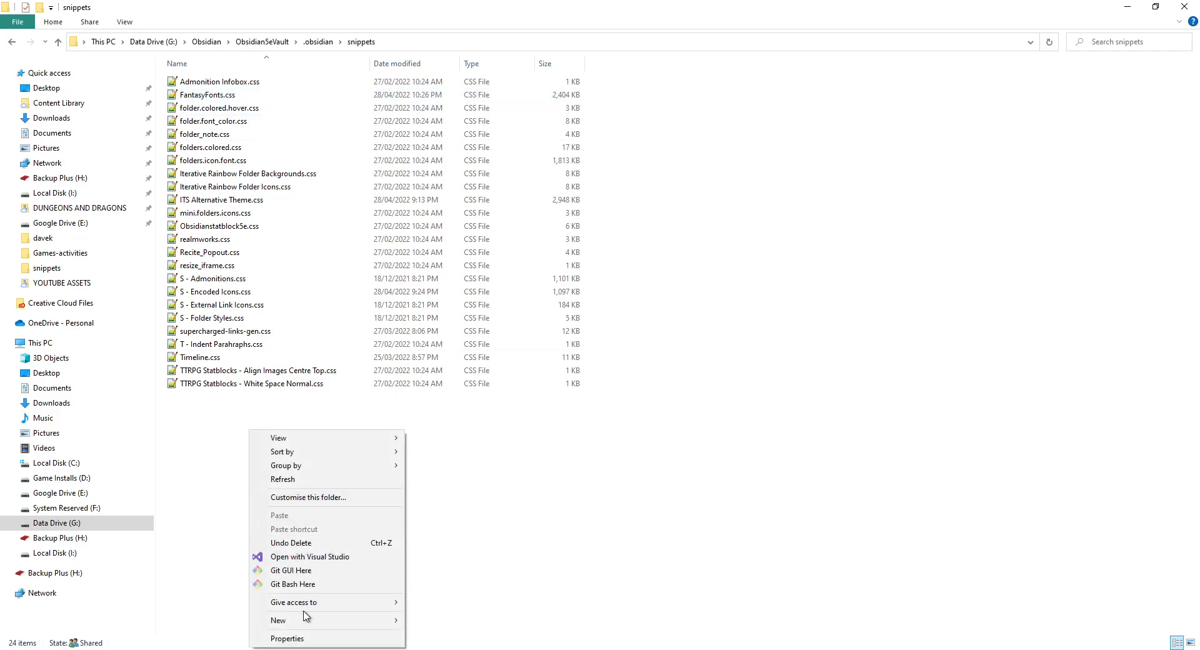
pyautogui.moveTo(306, 620)
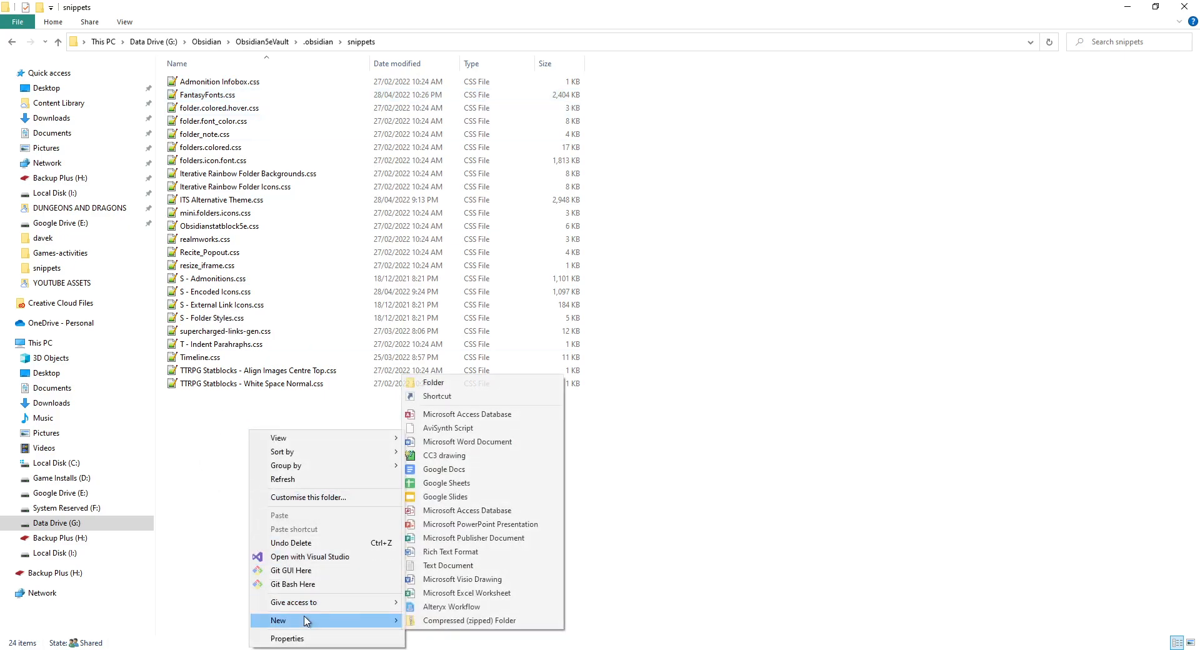
pyautogui.click(456, 567)
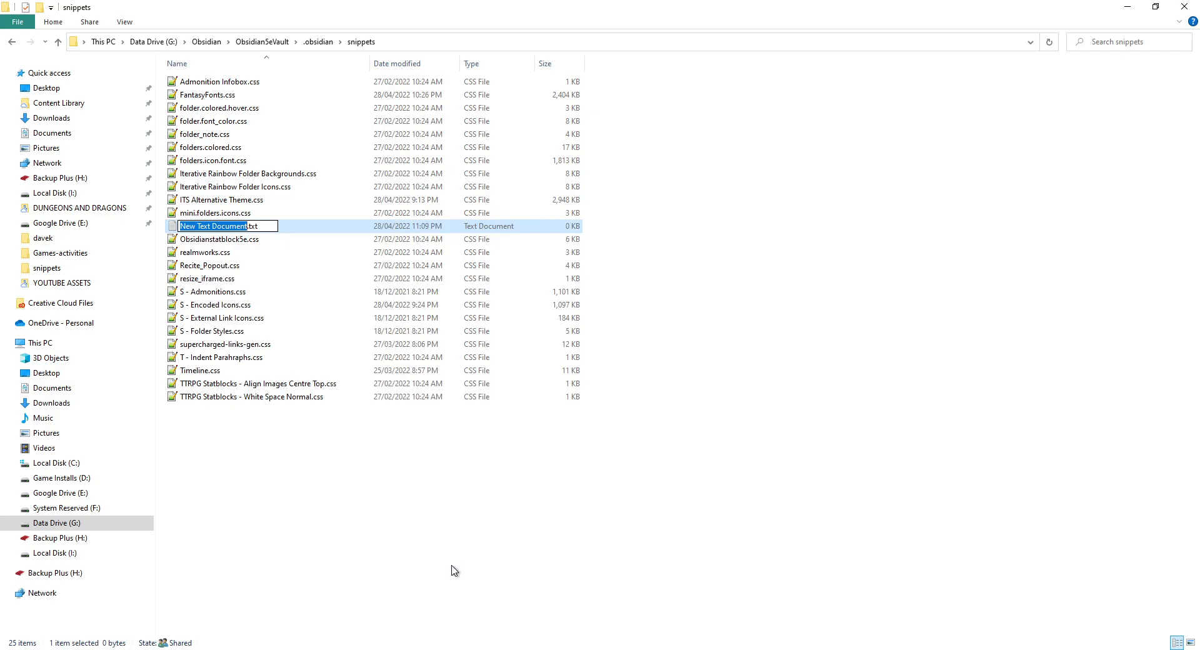
pyautogui.write('MyFont')
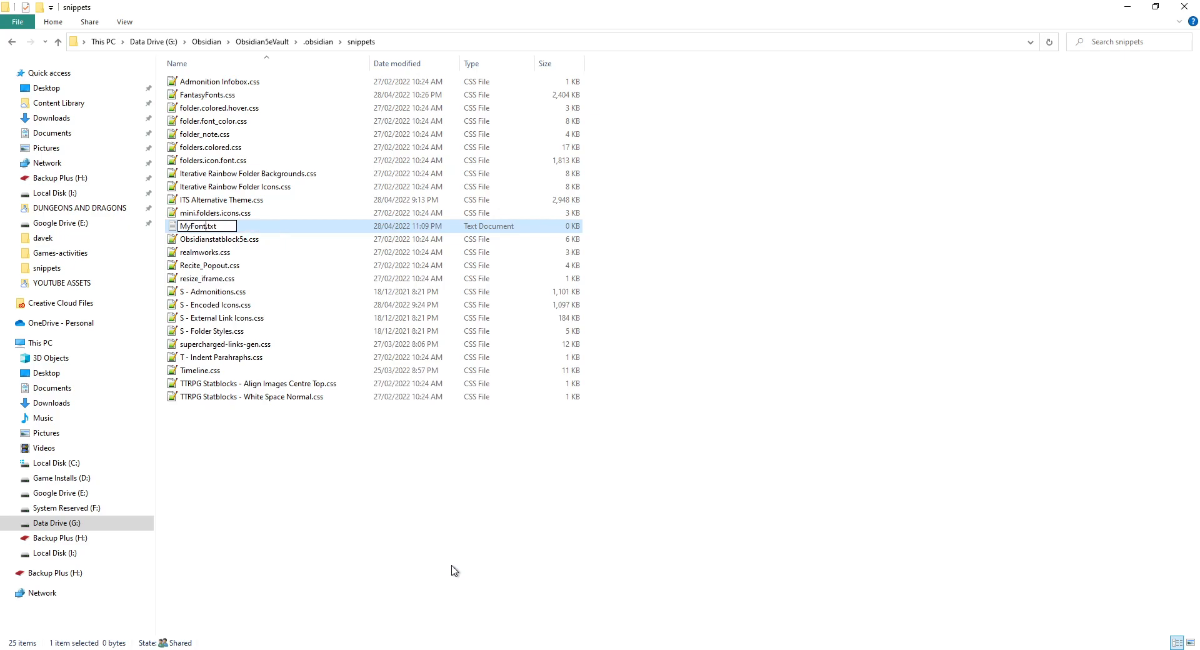
pyautogui.press('Delete')
pyautogui.press('Delete')
pyautogui.press('Delete')
pyautogui.write('css')
pyautogui.press('Return')
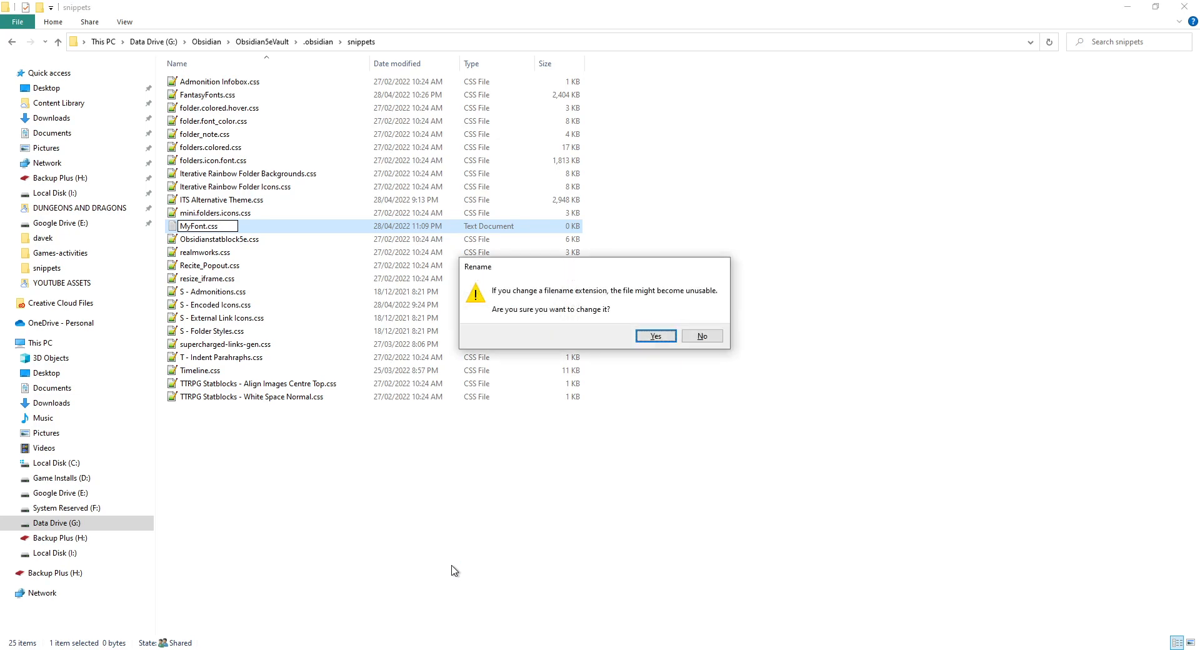
pyautogui.press('Return')
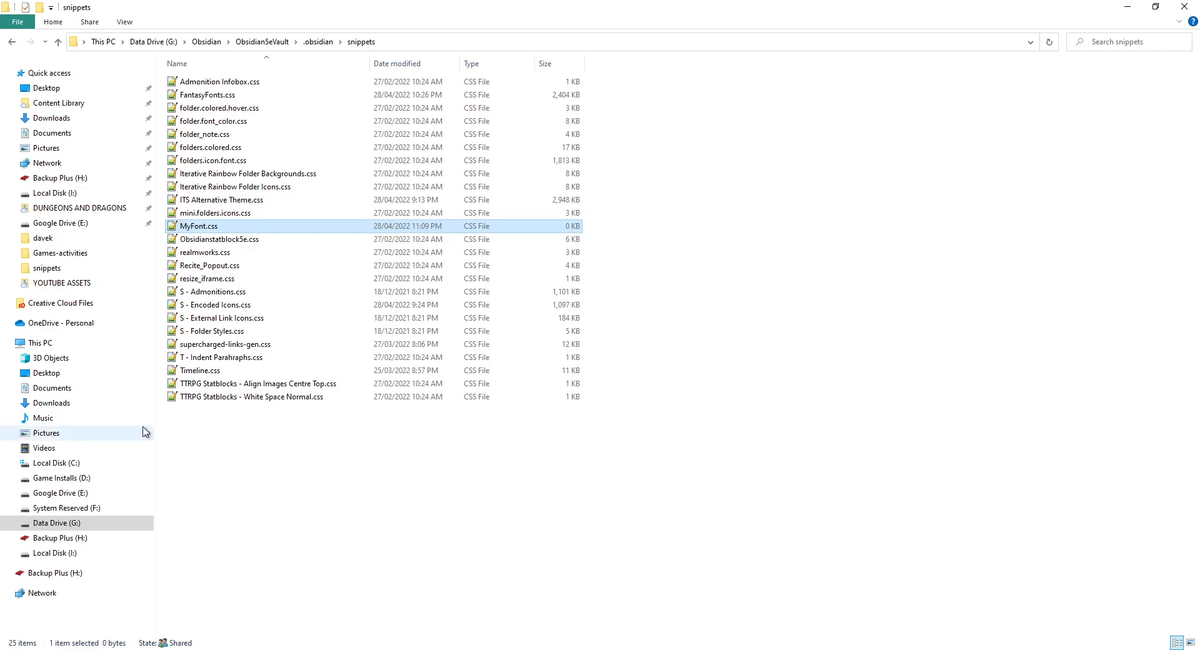
pyautogui.doubleClick(212, 229)
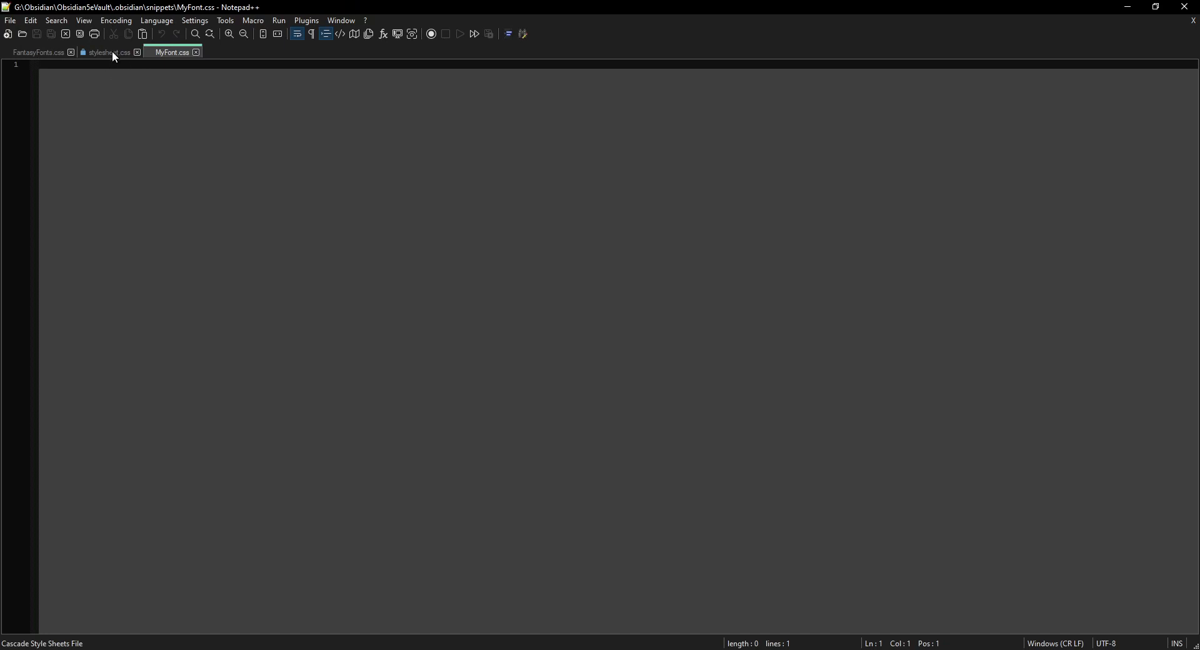
pyautogui.hotkey('ctrl', 'v')
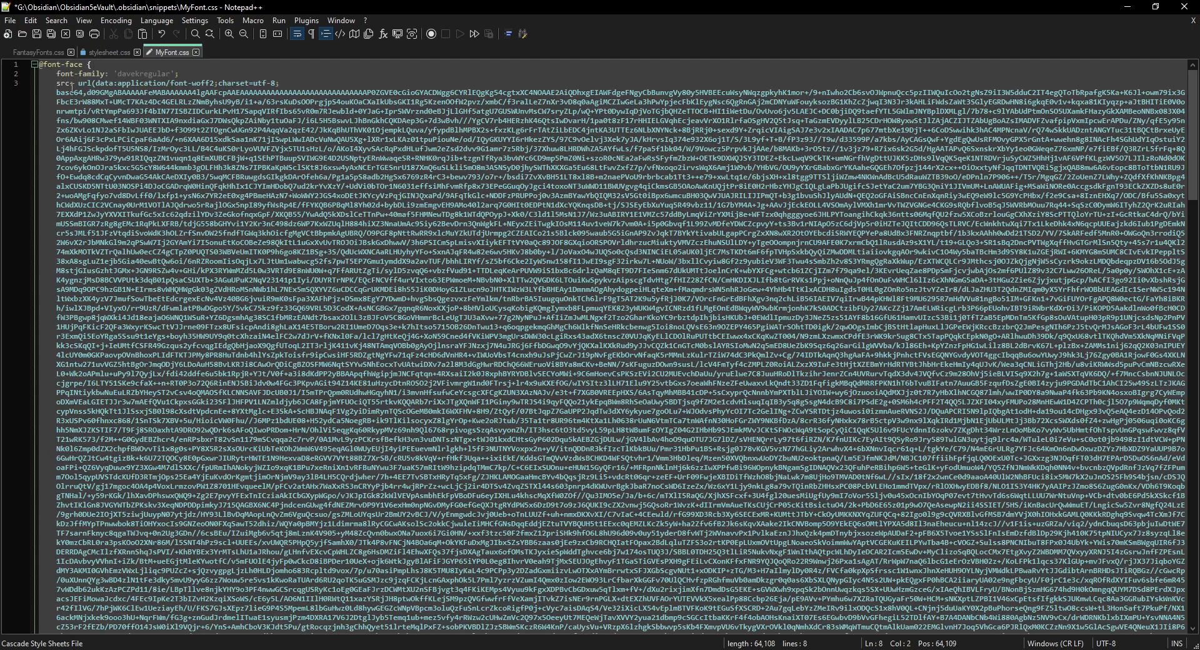
pyautogui.moveTo(1193, 125); pyautogui.dragTo(1192, 550)
pyautogui.scroll(20, 149, 348)
pyautogui.click(35, 64)
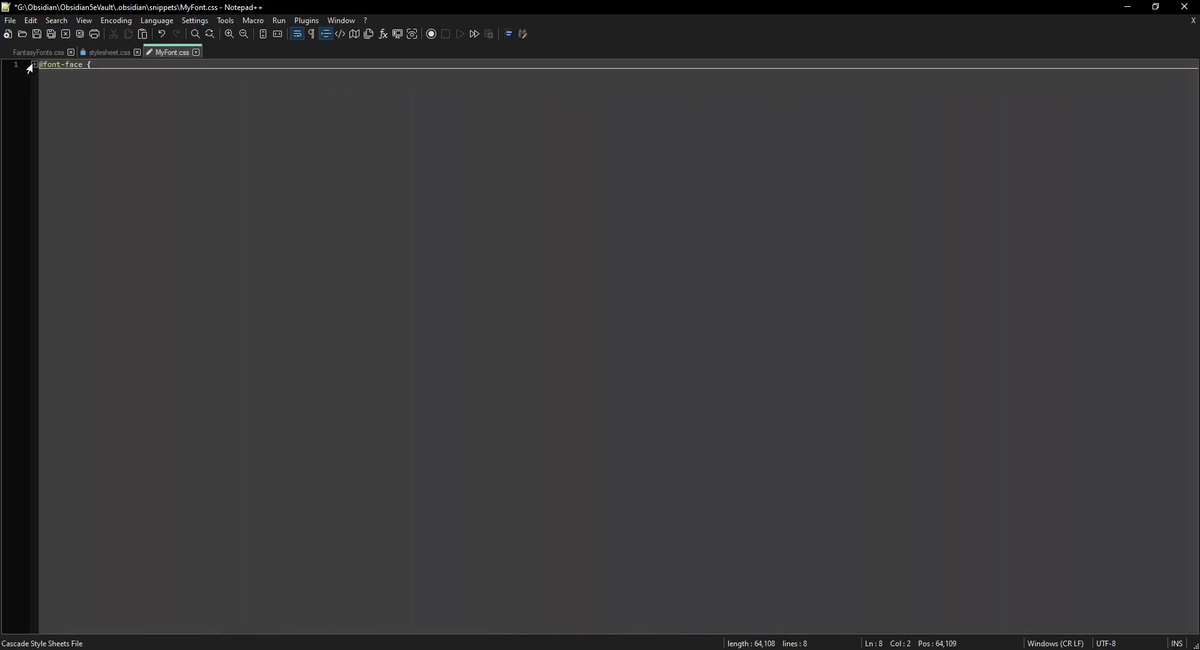
pyautogui.click(34, 65)
pyautogui.scroll(-10, 246, 234)
pyautogui.scroll(-8, 247, 235)
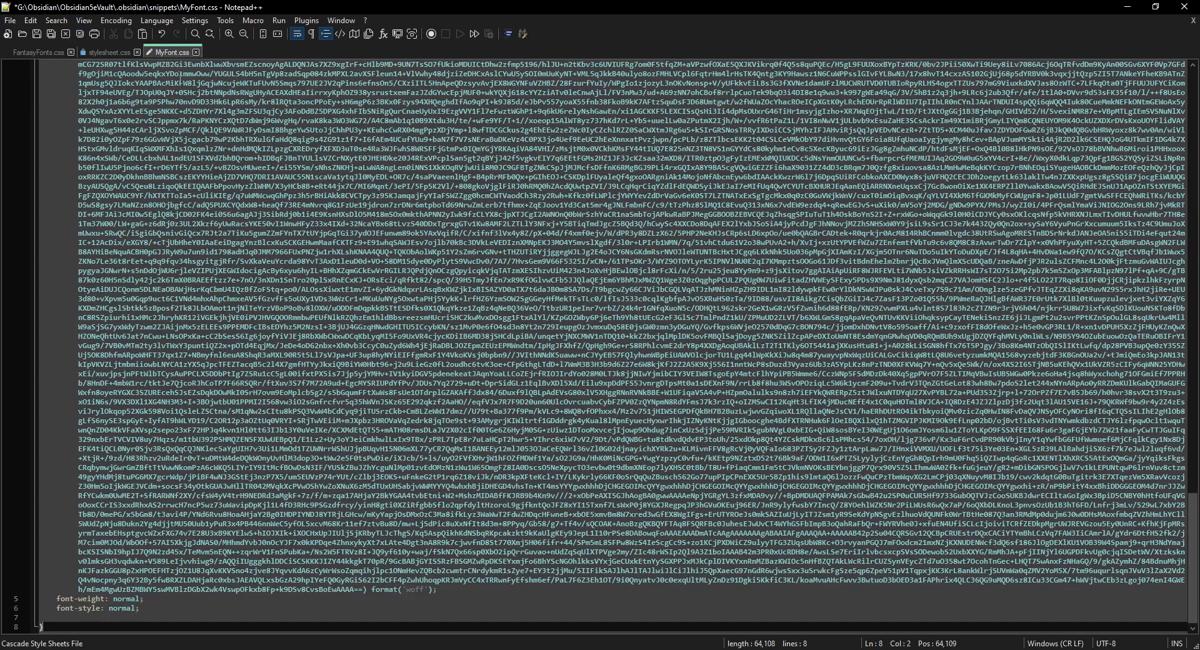
pyautogui.click(35, 52)
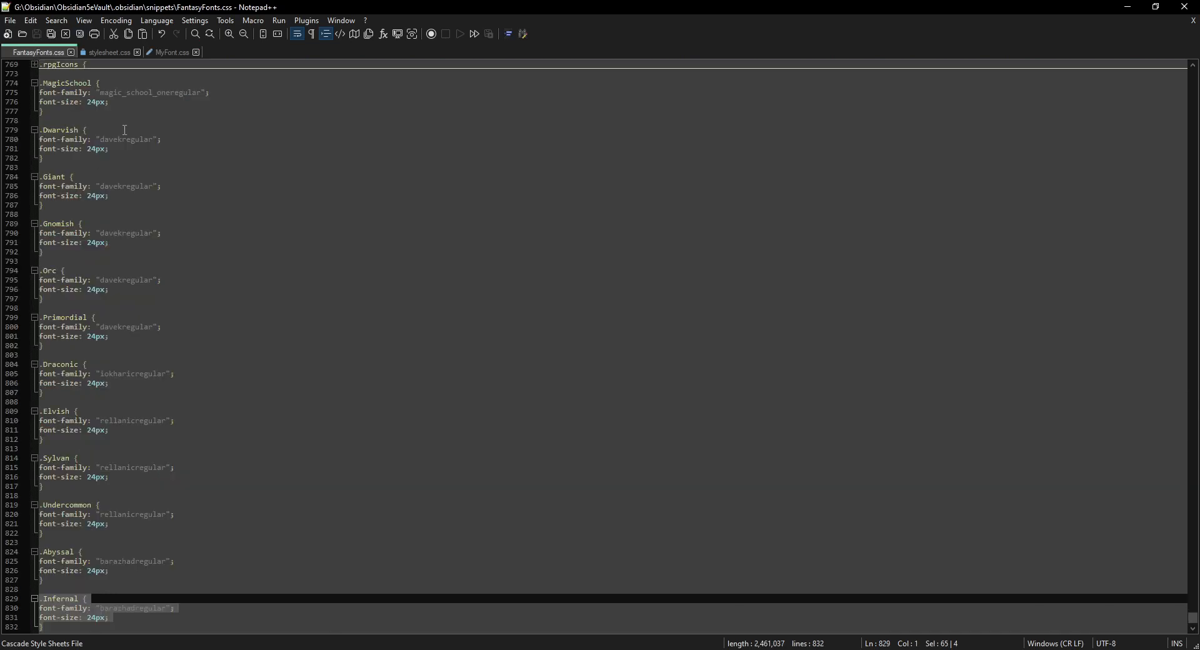
pyautogui.moveTo(50, 628); pyautogui.dragTo(20, 598)
pyautogui.hotkey('ctrl', 'c')
pyautogui.click(170, 53)
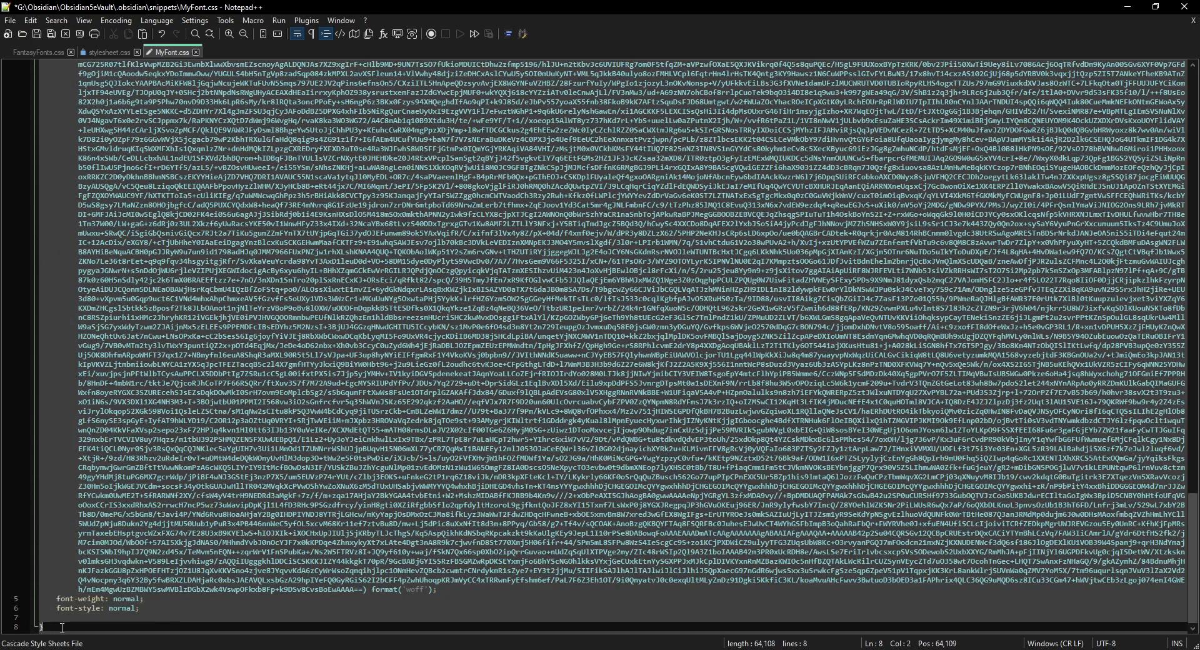
pyautogui.press('Return')
pyautogui.press('Return')
pyautogui.hotkey('ctrl', 'v')
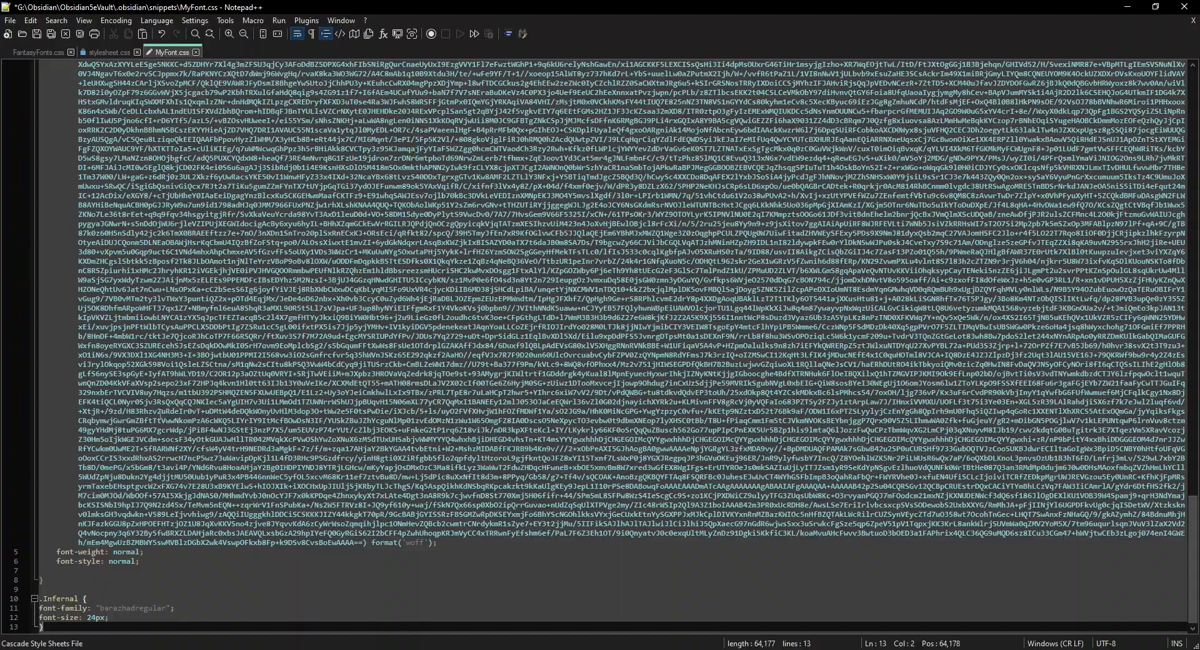
pyautogui.scroll(10, 354, 439)
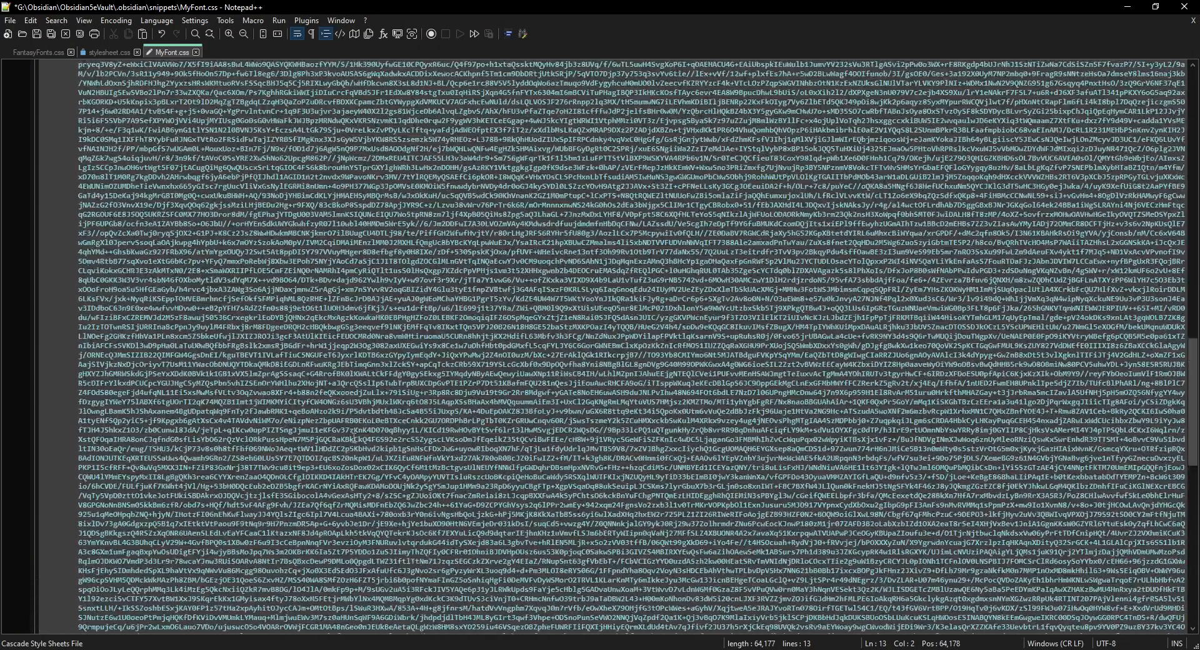
pyautogui.scroll(15, 354, 438)
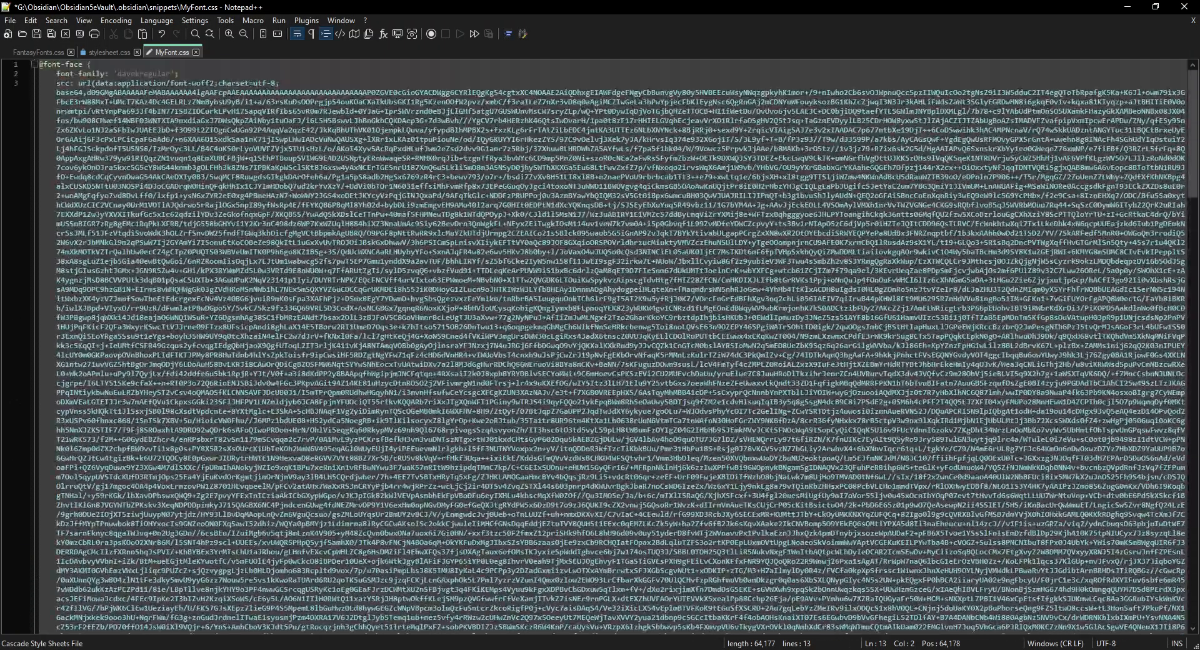
pyautogui.doubleClick(146, 73)
pyautogui.hotkey('ctrl', 'c')
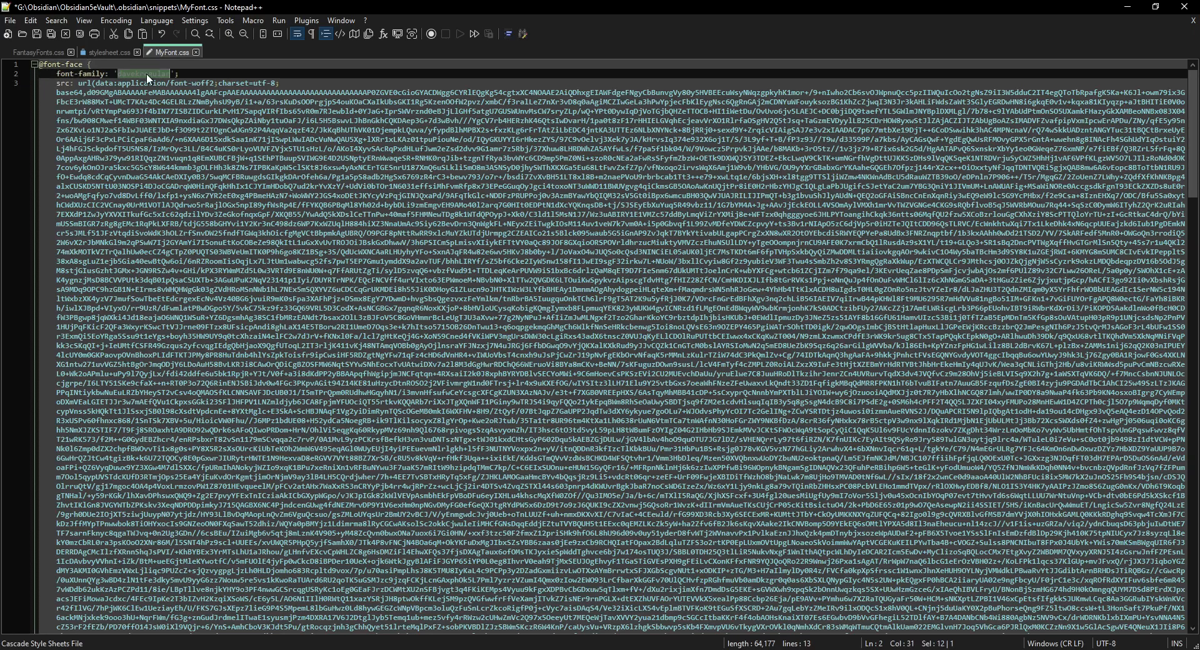
pyautogui.click(163, 124)
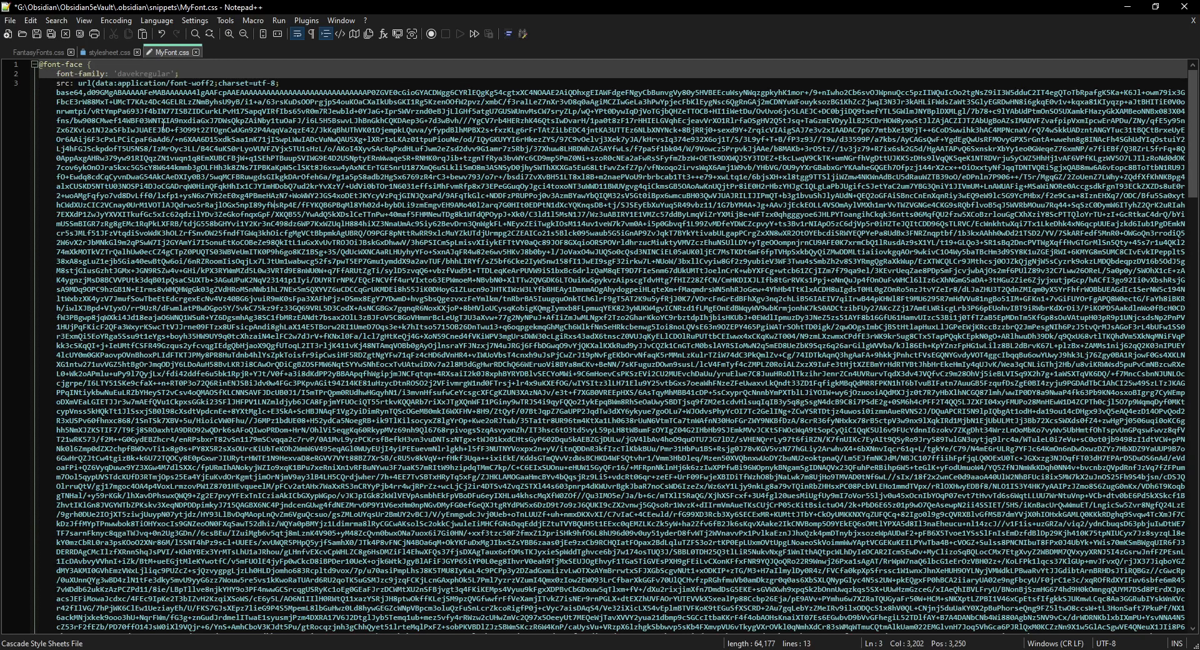
pyautogui.click(34, 65)
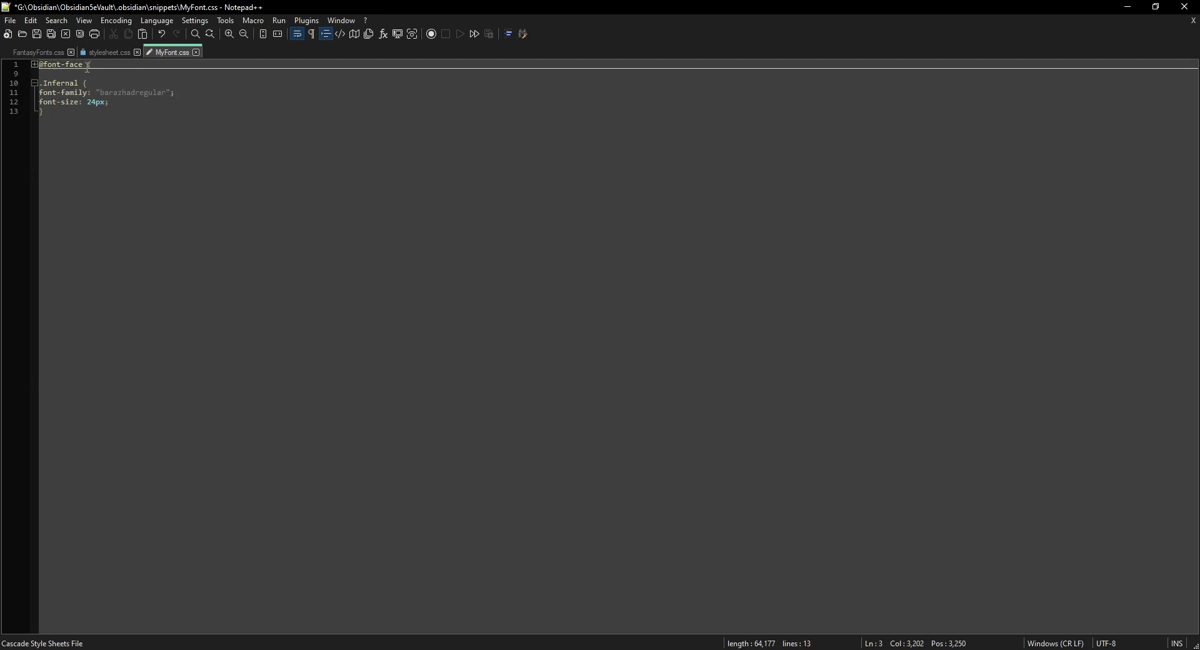
pyautogui.click(33, 65)
# Rename the .Infernal class selector at the end of MyFont.css as .MyFont
pyautogui.scroll(-15, 179, 551)
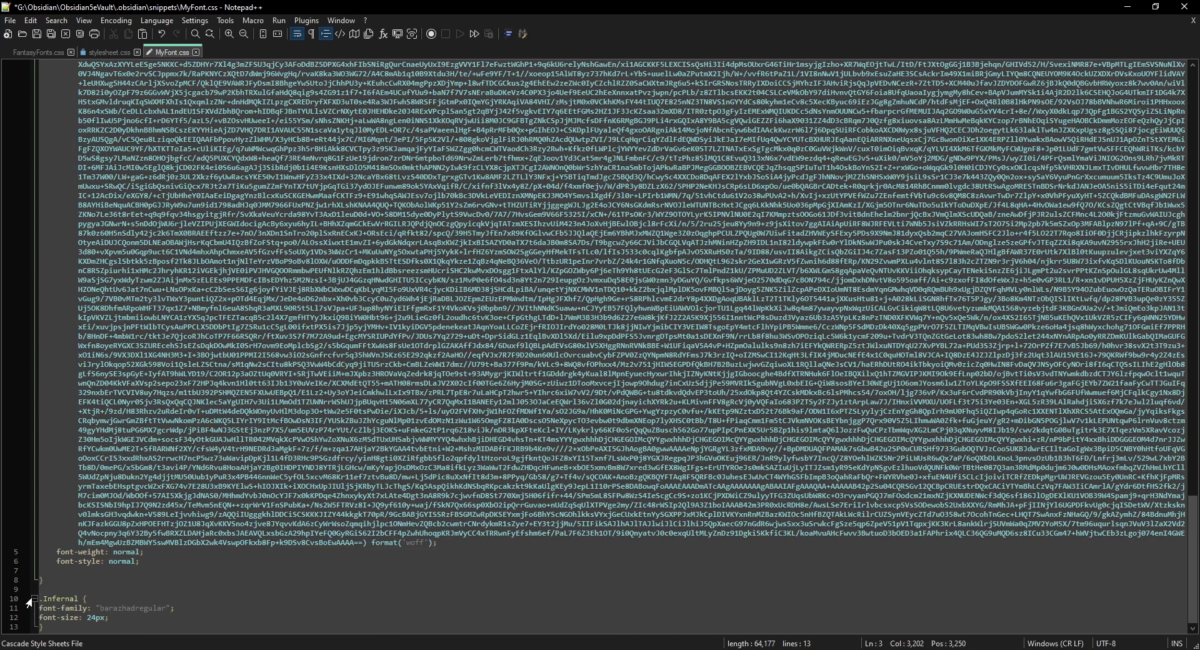
pyautogui.doubleClick(61, 598)
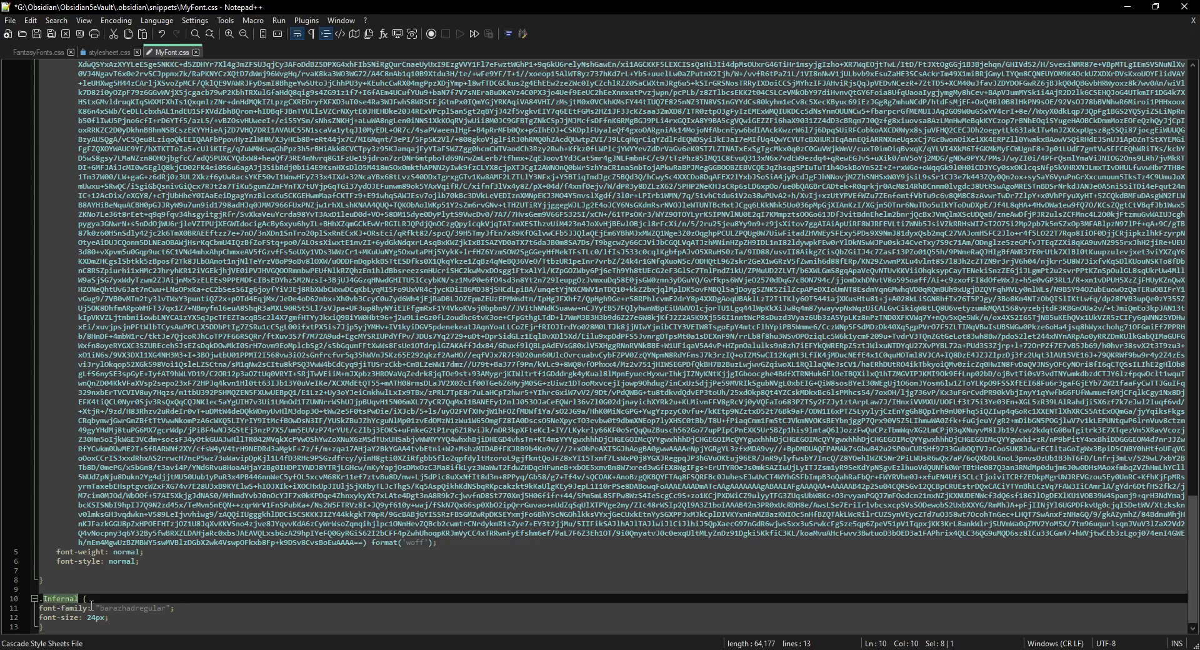
pyautogui.write('MyFont')
pyautogui.click(56, 628)
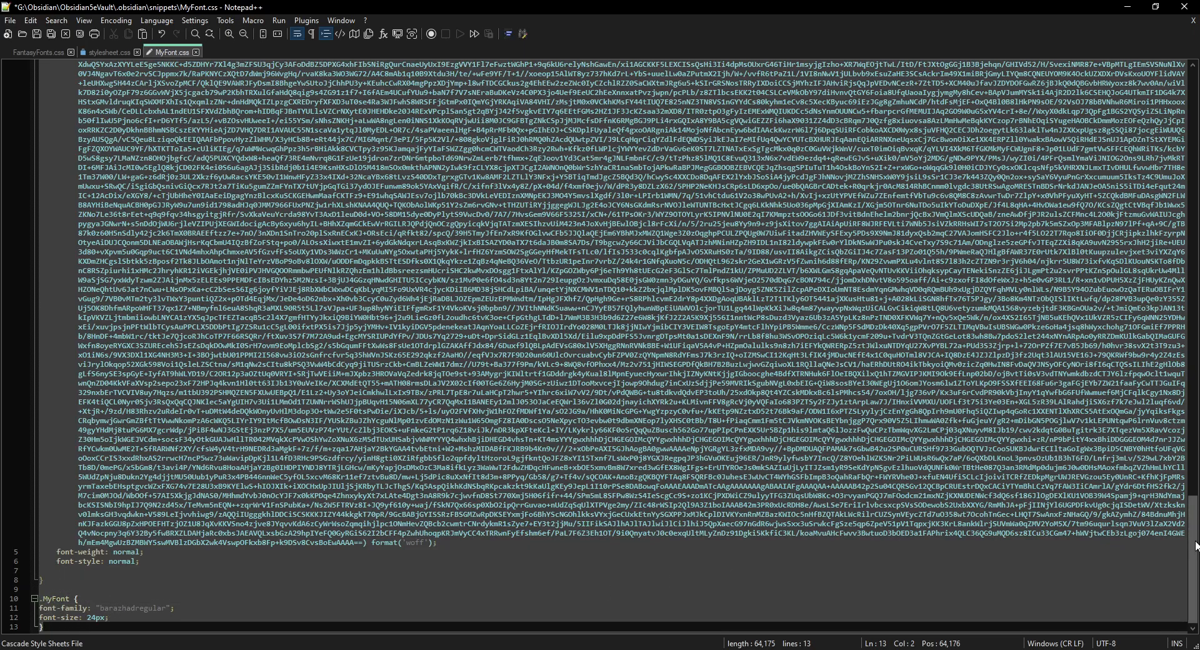
pyautogui.moveTo(1192, 555); pyautogui.dragTo(1170, 120)
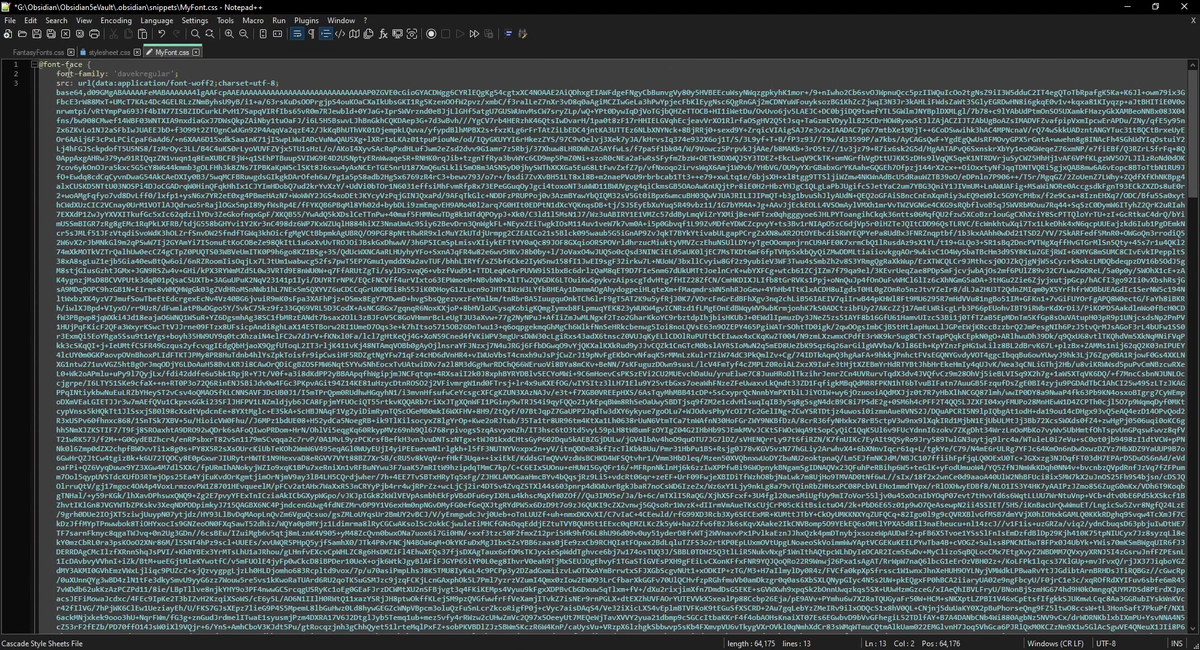
pyautogui.doubleClick(135, 73)
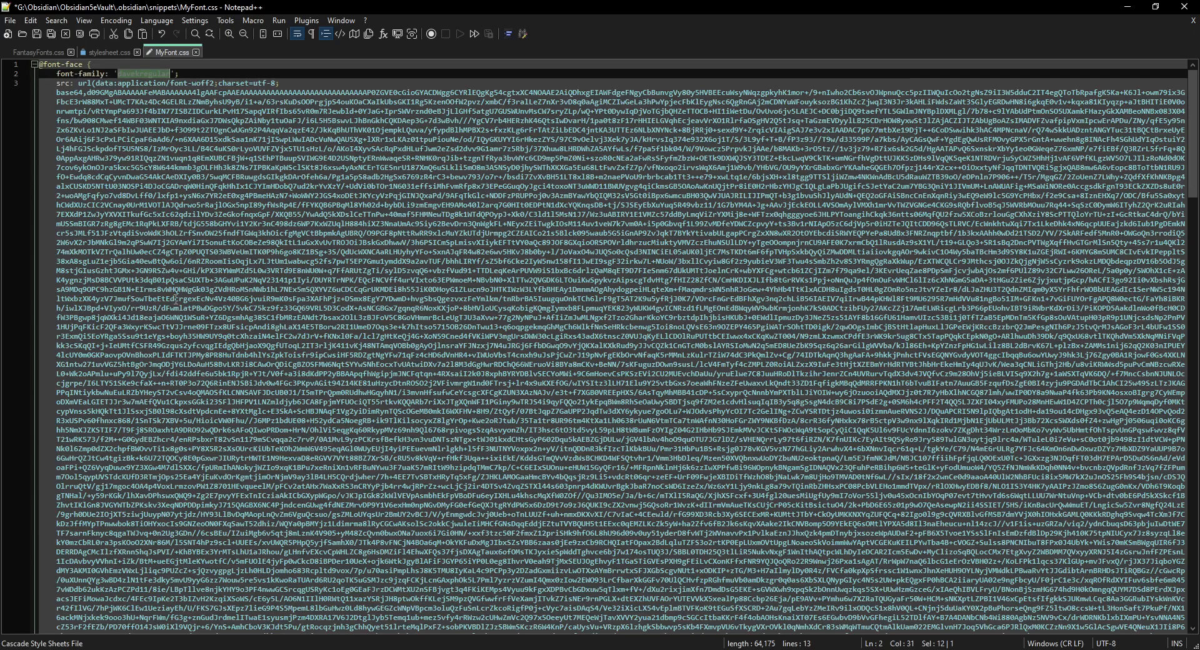
pyautogui.click(166, 100)
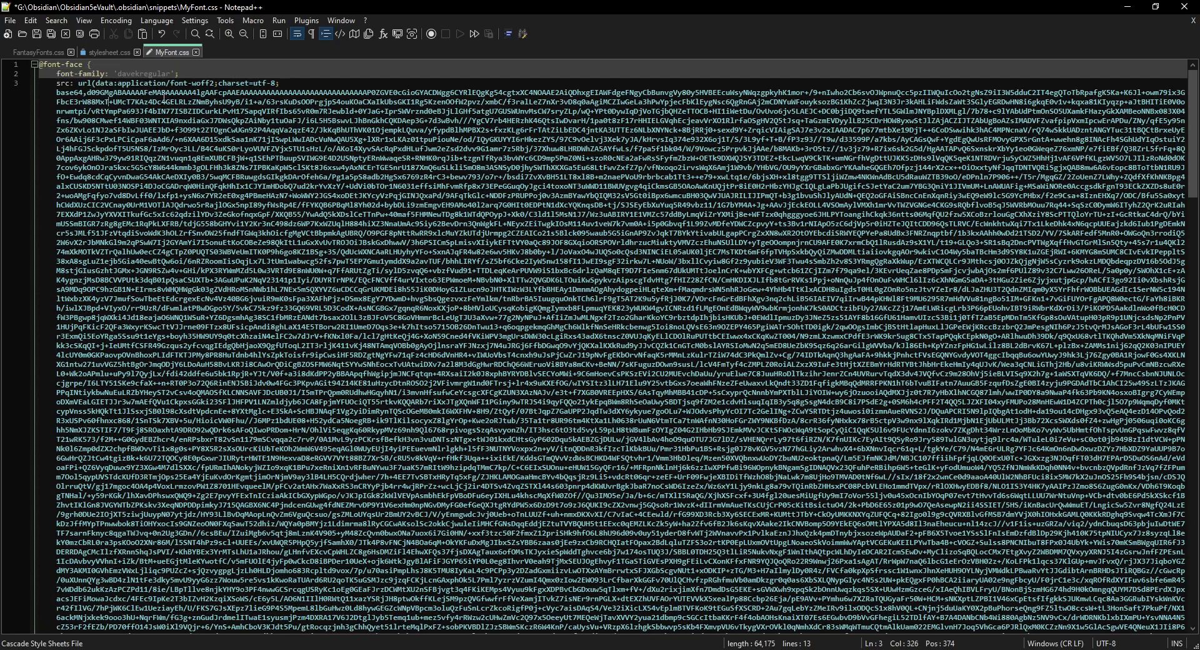
pyautogui.moveTo(112, 74); pyautogui.dragTo(171, 73)
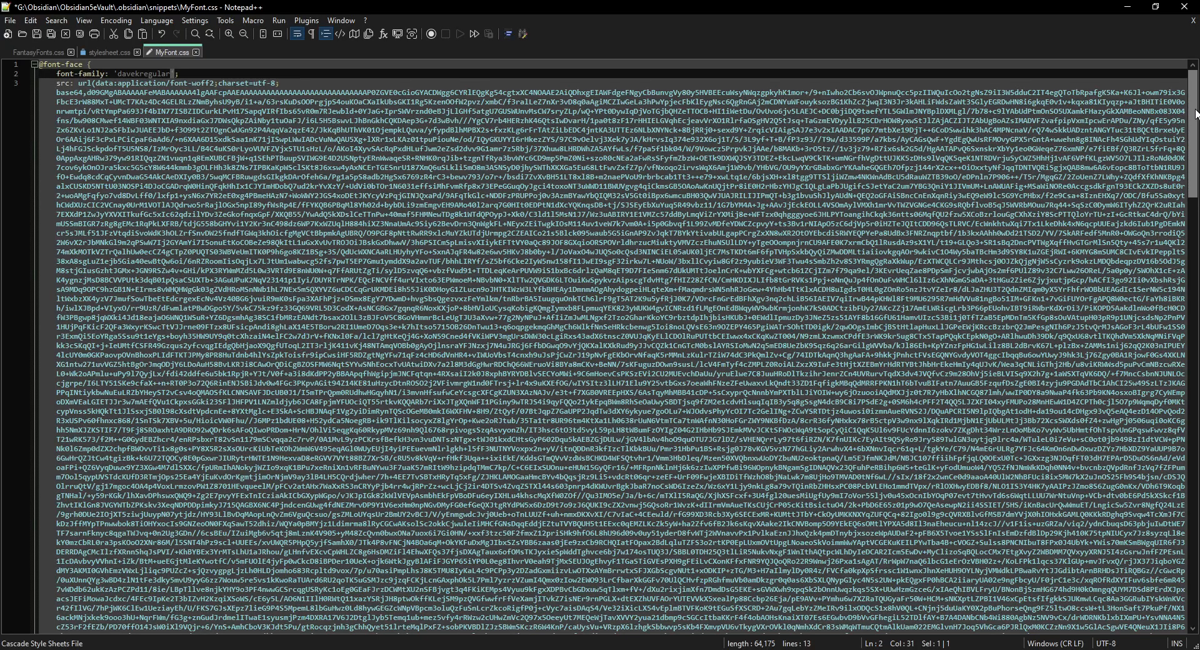
pyautogui.moveTo(1193, 112); pyautogui.dragTo(1193, 538)
pyautogui.doubleClick(130, 608)
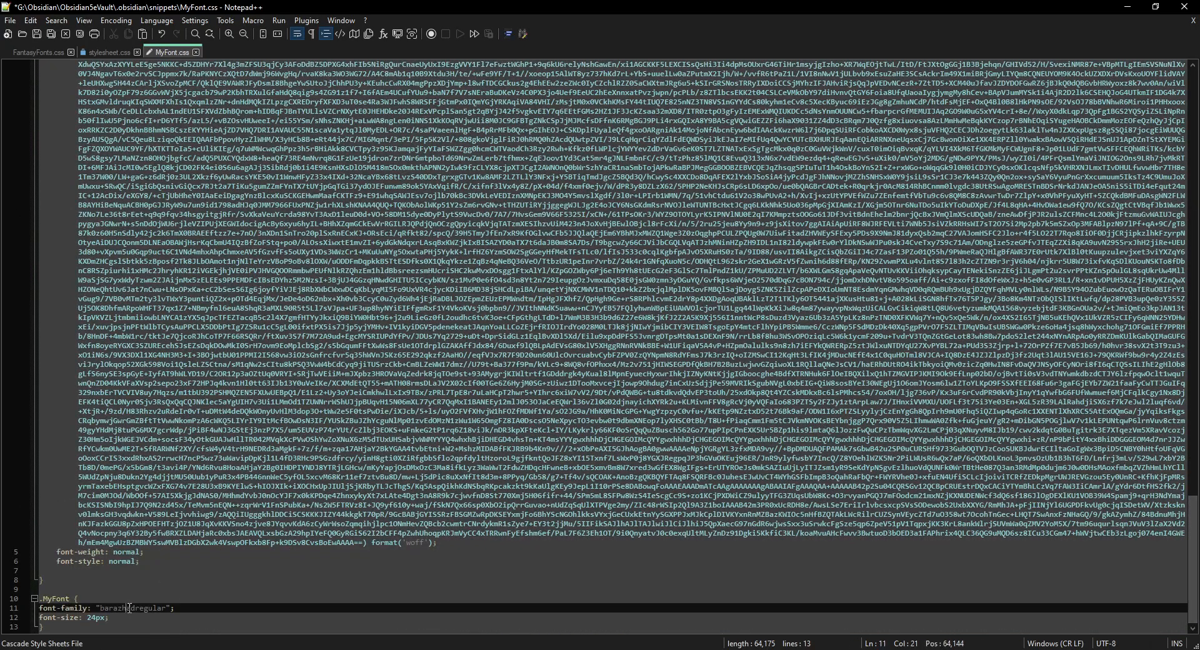
pyautogui.hotkey('ctrl', 'v')
pyautogui.moveTo(108, 618); pyautogui.dragTo(39, 599)
pyautogui.click(200, 569)
pyautogui.click(305, 575)
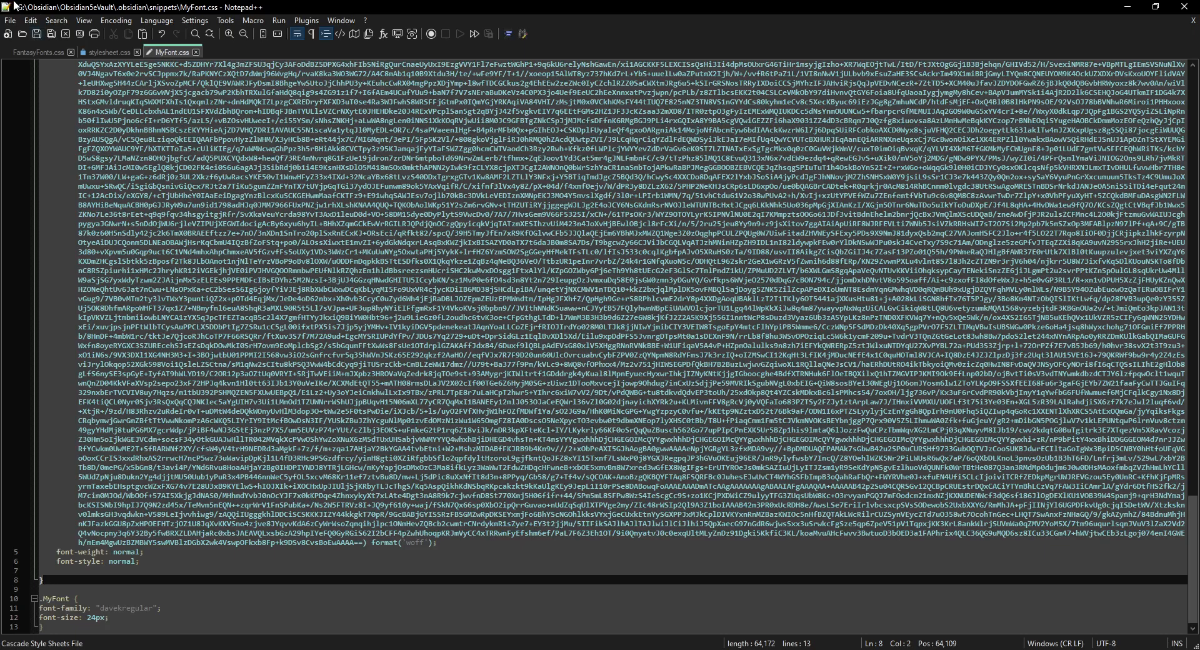
pyautogui.click(36, 34)
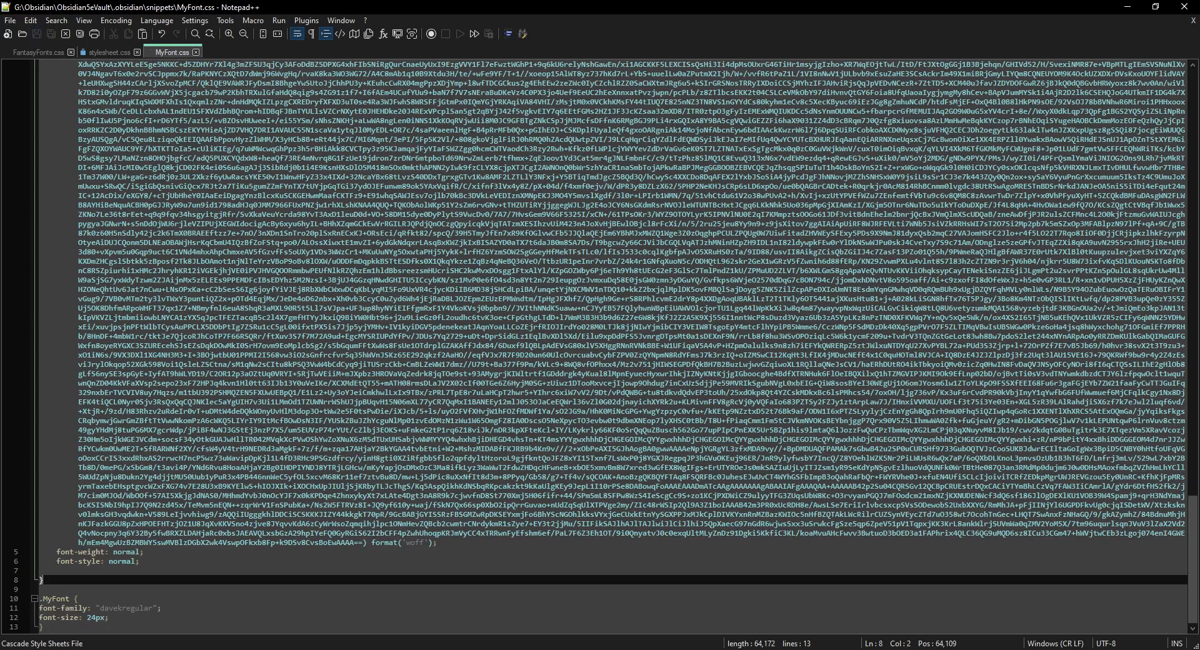
# Switch to Obsidian, reload the CSS snippets in the Appearance settings, and enable the MyFont snippet
pyautogui.click(294, 649)
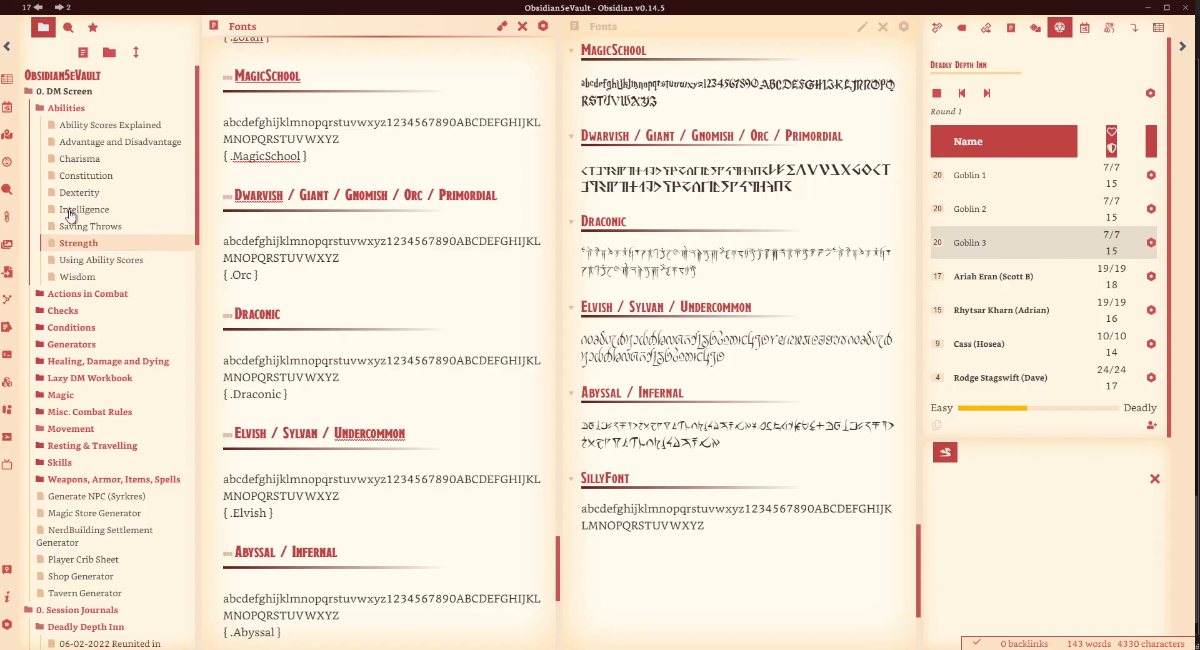
pyautogui.click(7, 625)
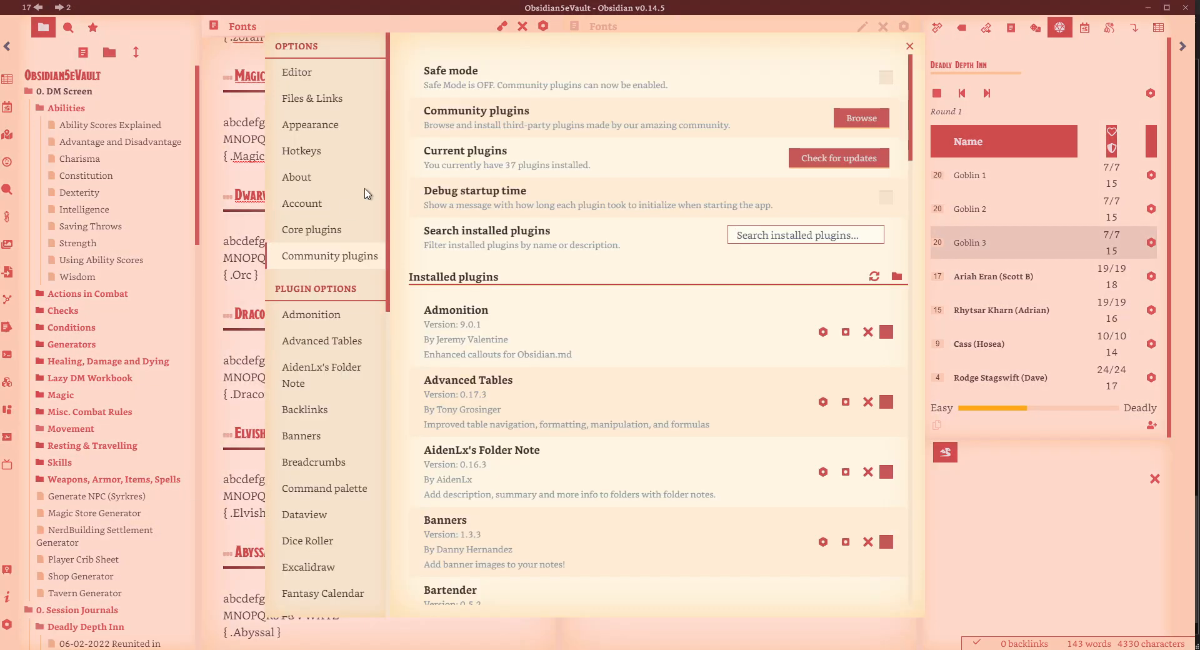
pyautogui.click(307, 130)
pyautogui.scroll(-2, 602, 235)
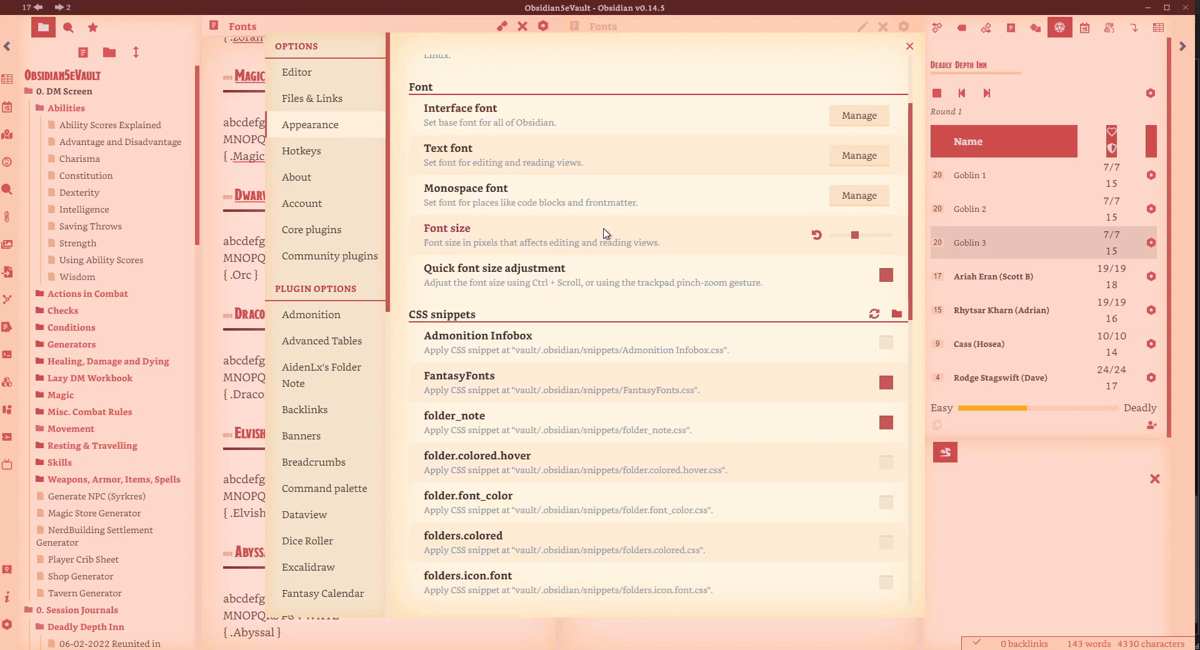
pyautogui.click(873, 313)
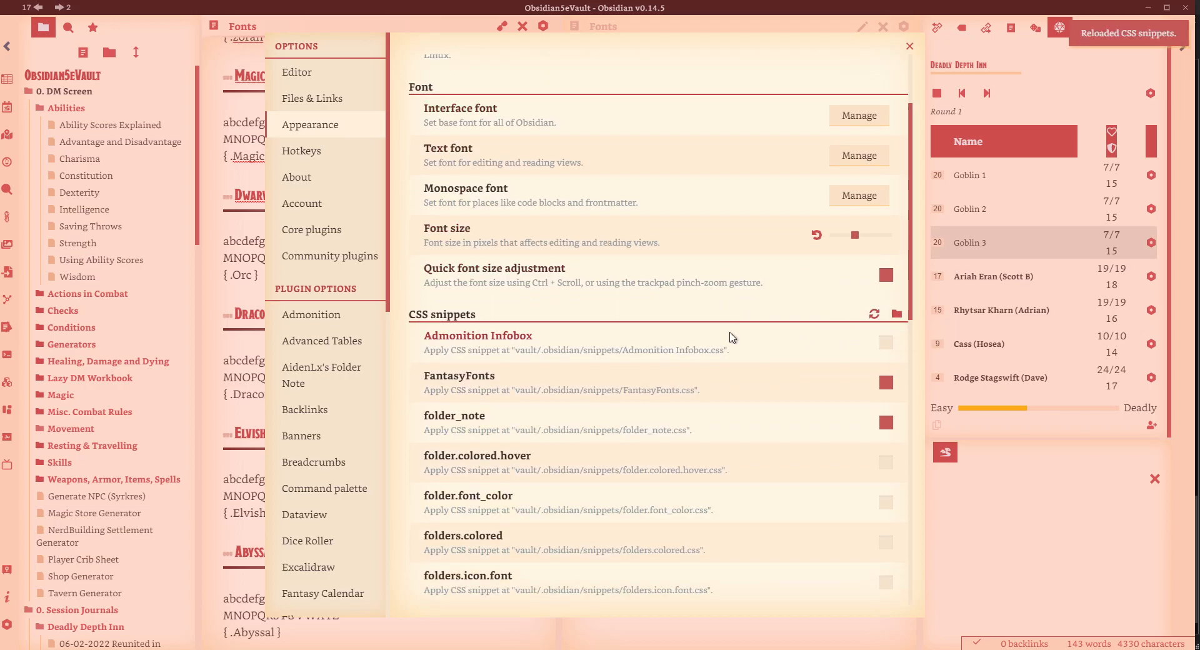
pyautogui.scroll(-7, 719, 338)
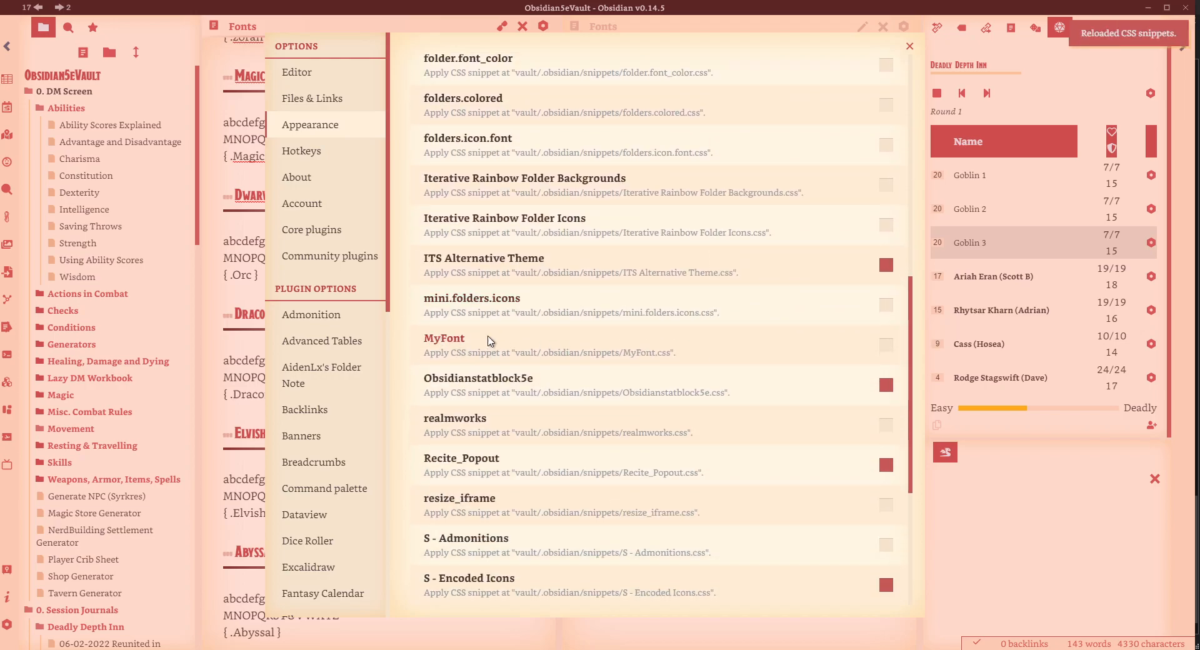
pyautogui.click(886, 344)
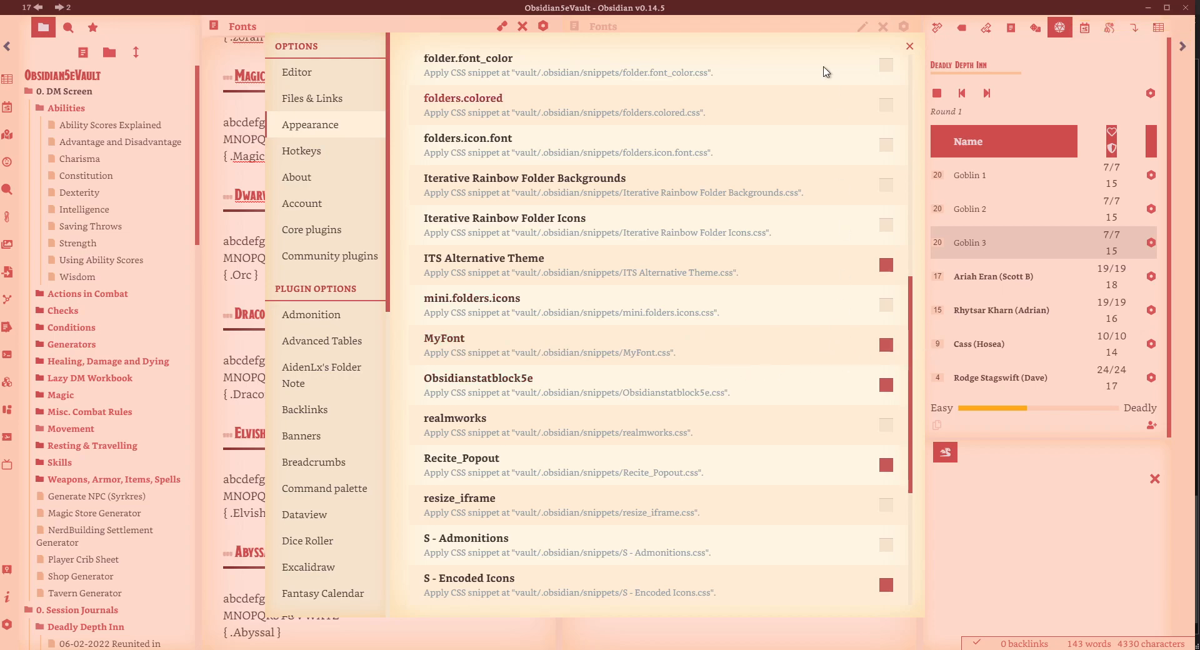
pyautogui.click(910, 45)
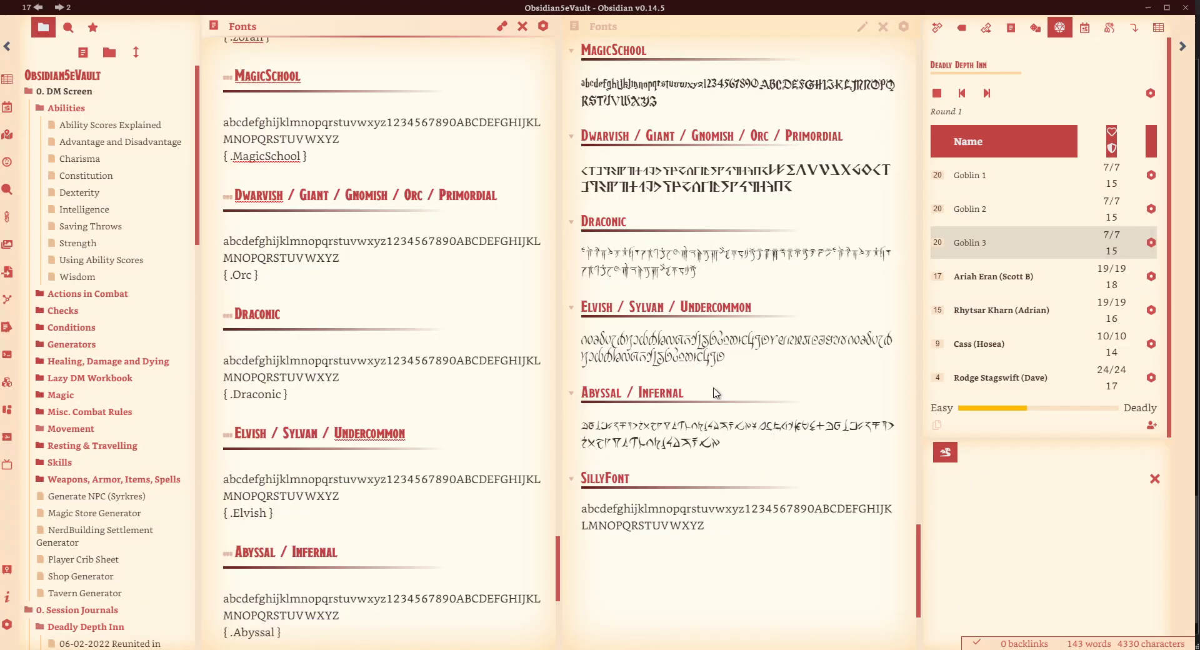
# Rename the SillyFont heading at the end of the Fonts note as MyFont
pyautogui.scroll(-7, 284, 419)
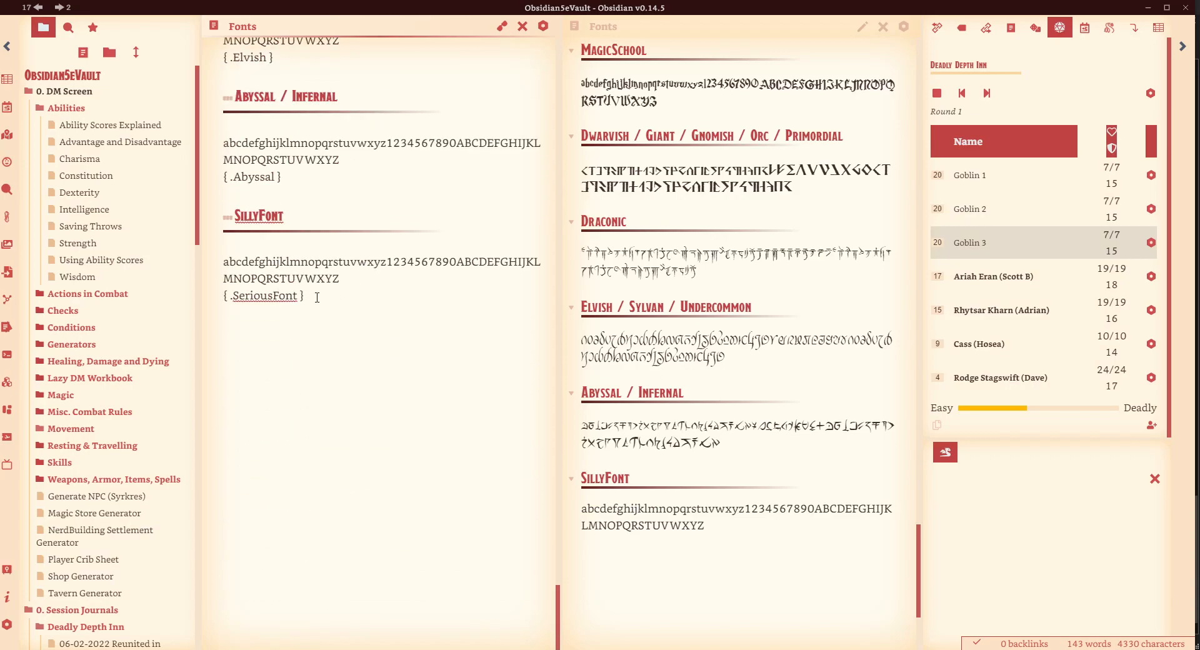
pyautogui.moveTo(305, 297); pyautogui.dragTo(217, 223)
pyautogui.click(308, 211)
pyautogui.press('BackSpace')
pyautogui.press('BackSpace')
pyautogui.press('BackSpace')
pyautogui.press('BackSpace')
pyautogui.press('BackSpace')
pyautogui.press('BackSpace')
pyautogui.press('BackSpace')
pyautogui.press('BackSpace')
pyautogui.press('BackSpace')
pyautogui.write('MyFont')
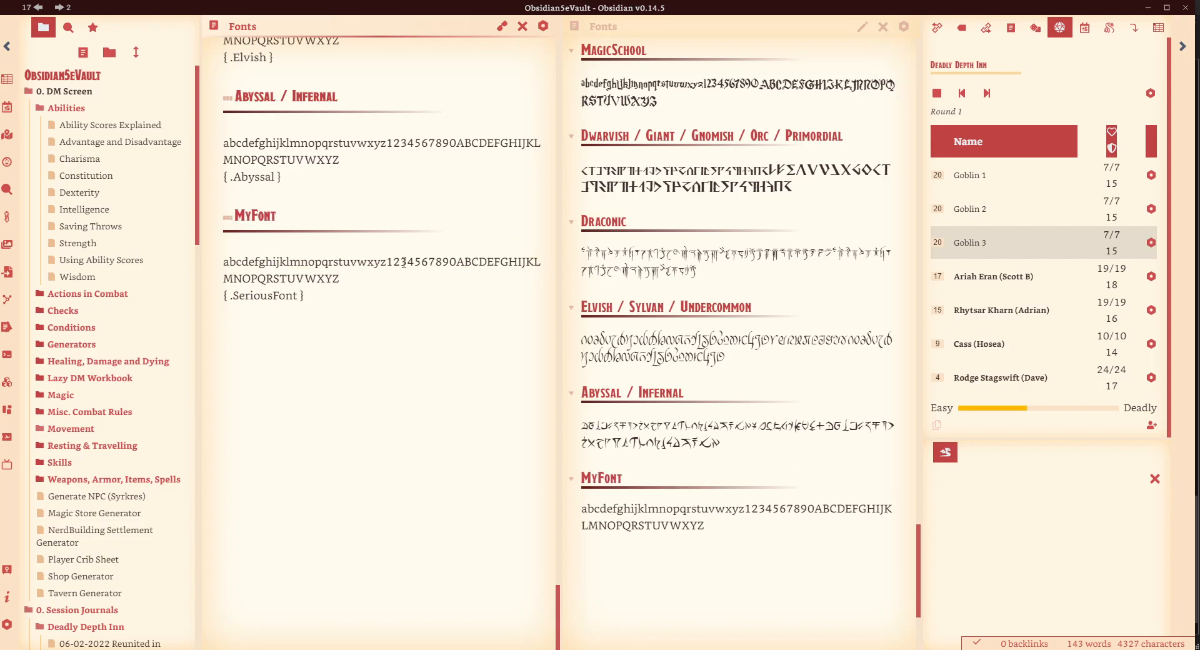
# Change the attribute under the MyFont sample text from { .SeriousFont } to { .MyFont }
pyautogui.moveTo(341, 280); pyautogui.dragTo(197, 212)
pyautogui.click(345, 310)
pyautogui.moveTo(311, 297); pyautogui.dragTo(218, 302)
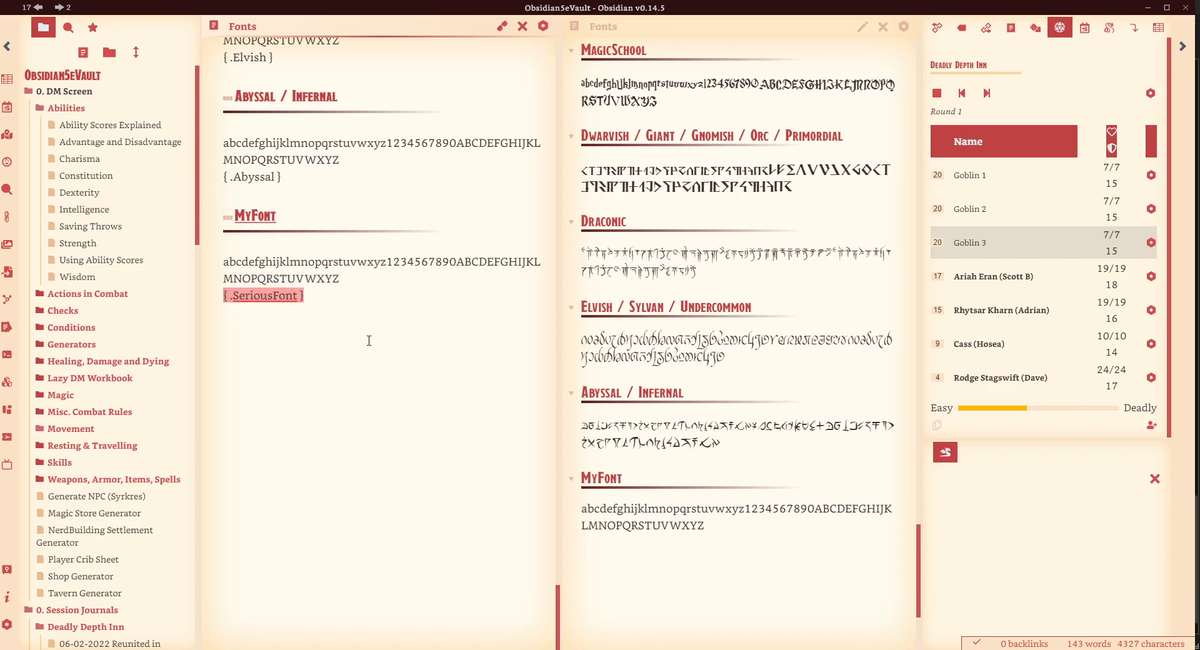
pyautogui.click(273, 296)
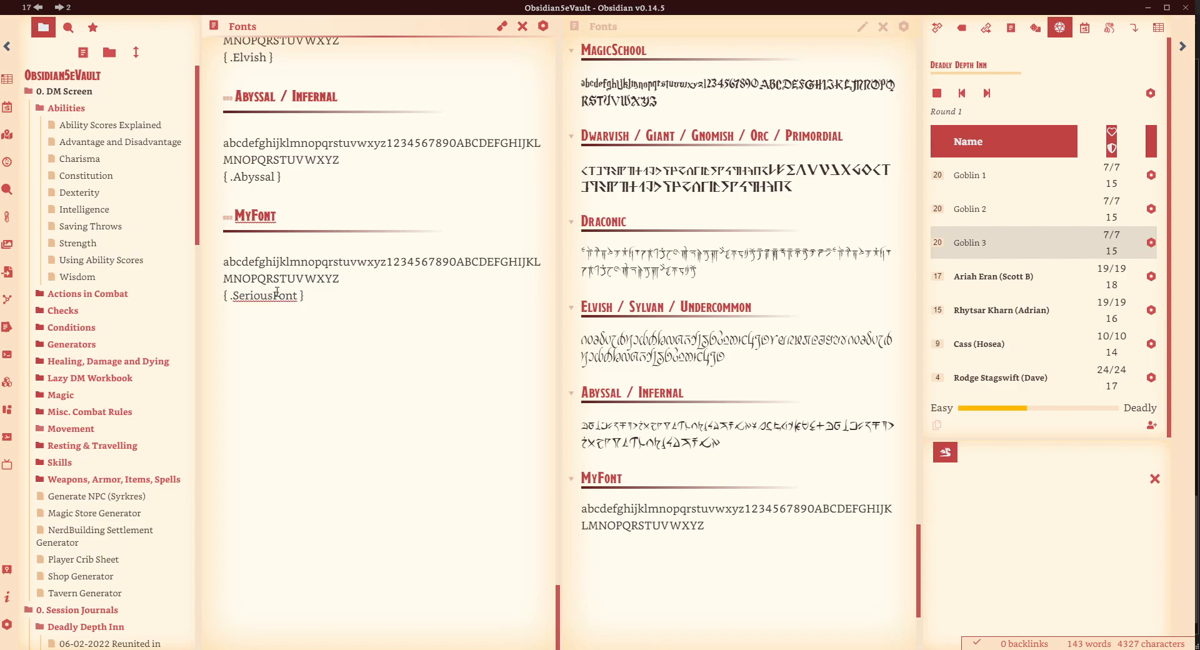
pyautogui.hotkey('shift', 'Left')
pyautogui.hotkey('shift', 'Left')
pyautogui.hotkey('shift', 'Left')
pyautogui.hotkey('shift', 'Left')
pyautogui.hotkey('shift', 'Left')
pyautogui.hotkey('shift', 'Left')
pyautogui.hotkey('shift', 'Left')
pyautogui.write('My')
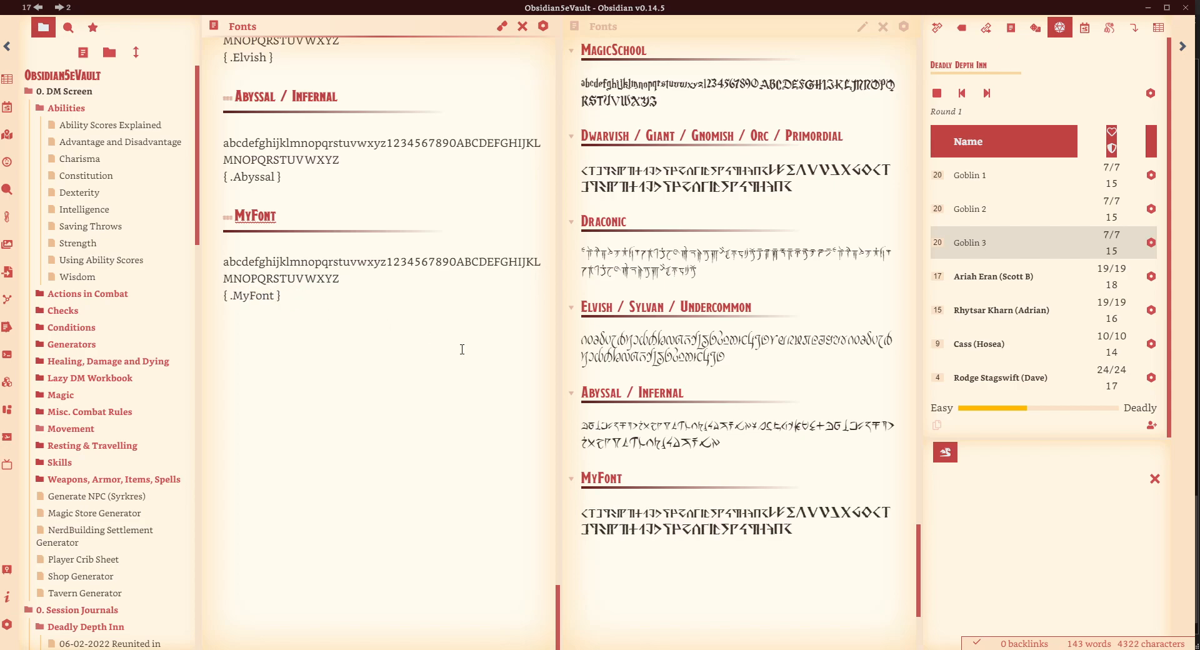
# Examine the MyFont sample in the preview pane against its attribute line in the note
pyautogui.moveTo(824, 539); pyautogui.dragTo(555, 502)
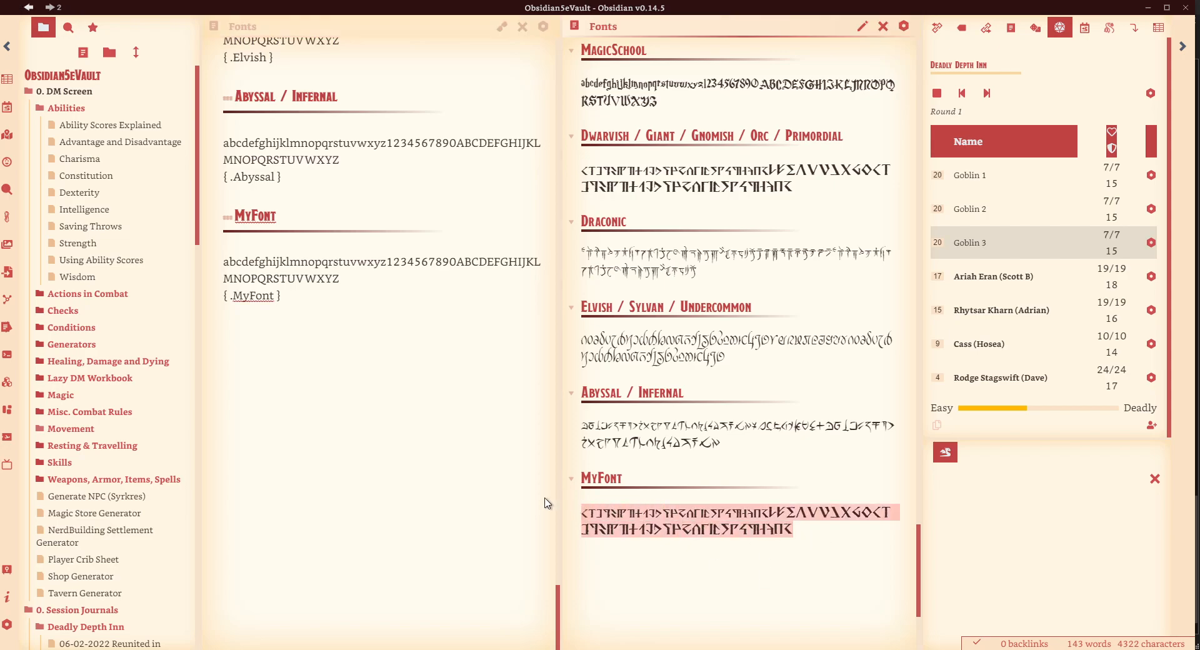
pyautogui.click(250, 293)
pyautogui.press('BackSpace')
pyautogui.press('BackSpace')
pyautogui.press('BackSpace')
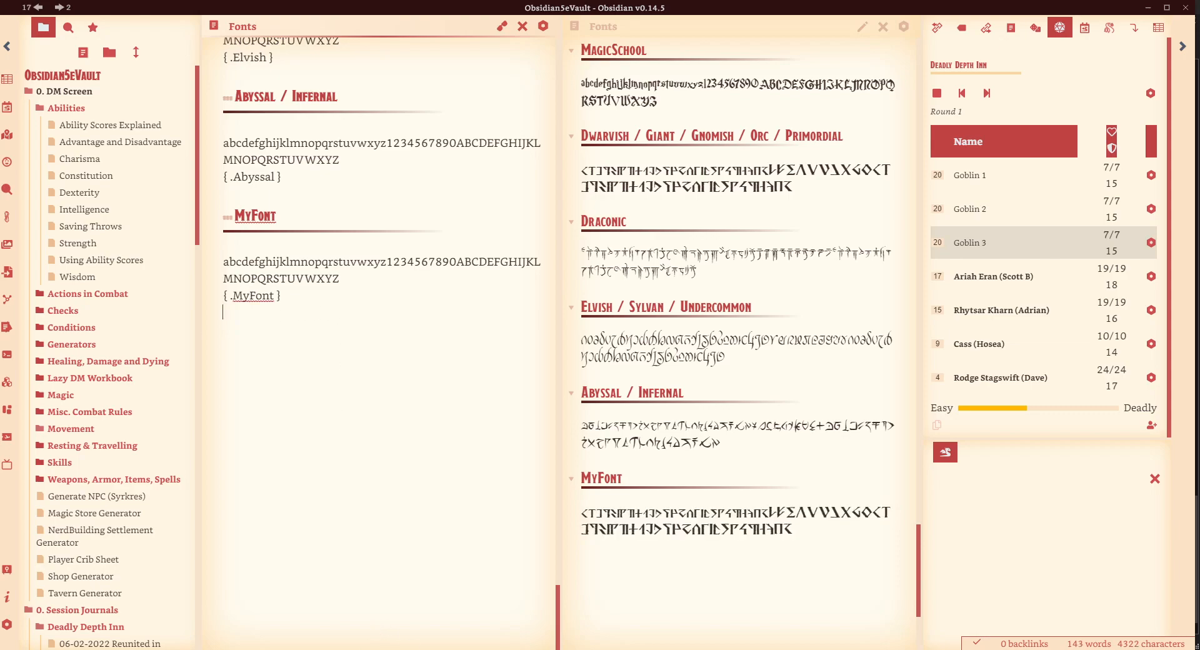
# Switch to Notepad++ and duplicate the .MyFont rule at the end of MyFont.css, separated by a blank line
pyautogui.hotkey('alt', 'Tab')
pyautogui.moveTo(63, 627); pyautogui.dragTo(33, 603)
pyautogui.hotkey('ctrl', 'c')
pyautogui.hotkey('ctrl', 'End')
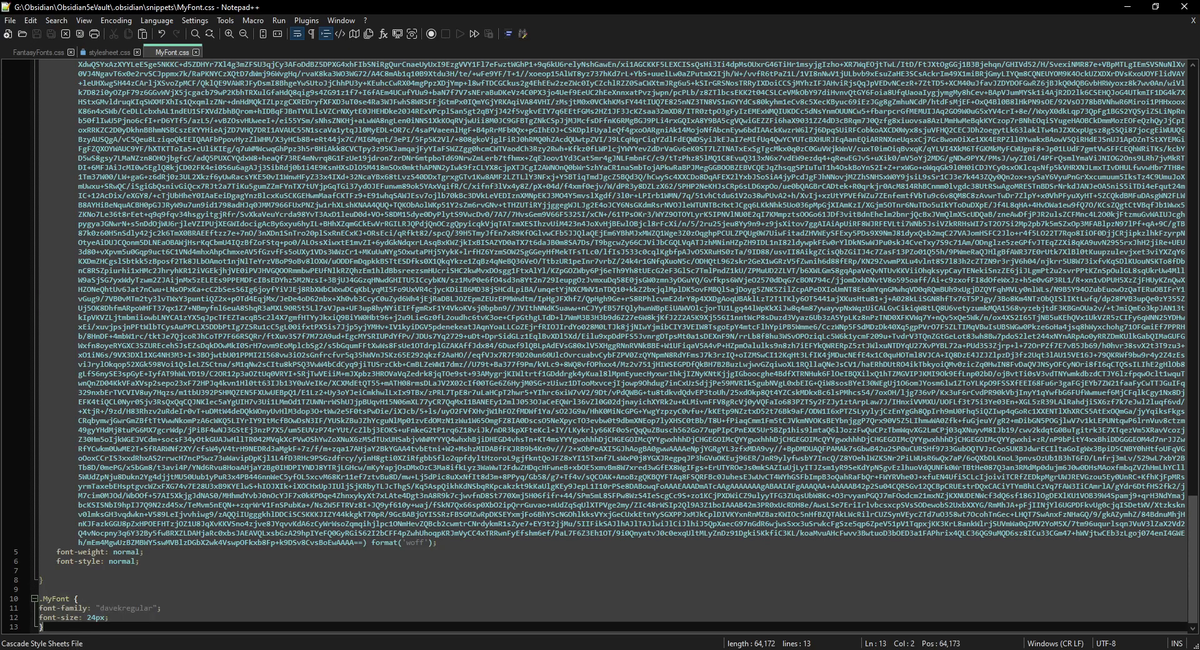
pyautogui.press('Return')
pyautogui.press('Return')
pyautogui.hotkey('ctrl', 'v')
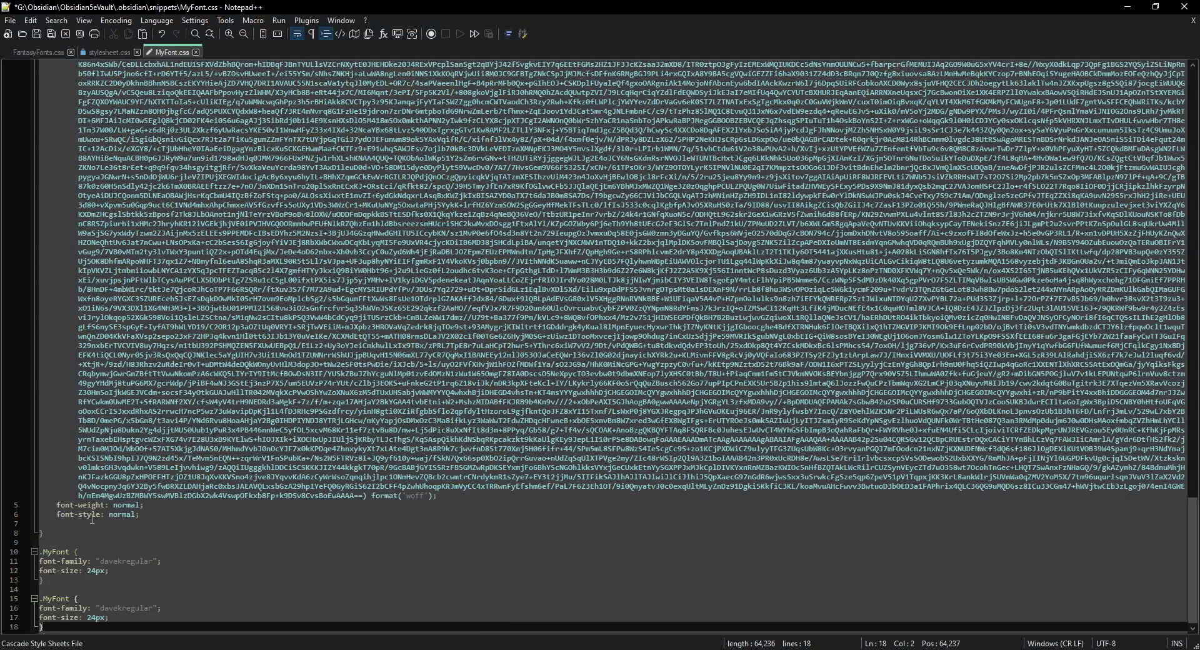
# Rename the duplicated rule's selector as .MySecondFont and save MyFont.css
pyautogui.click(66, 600)
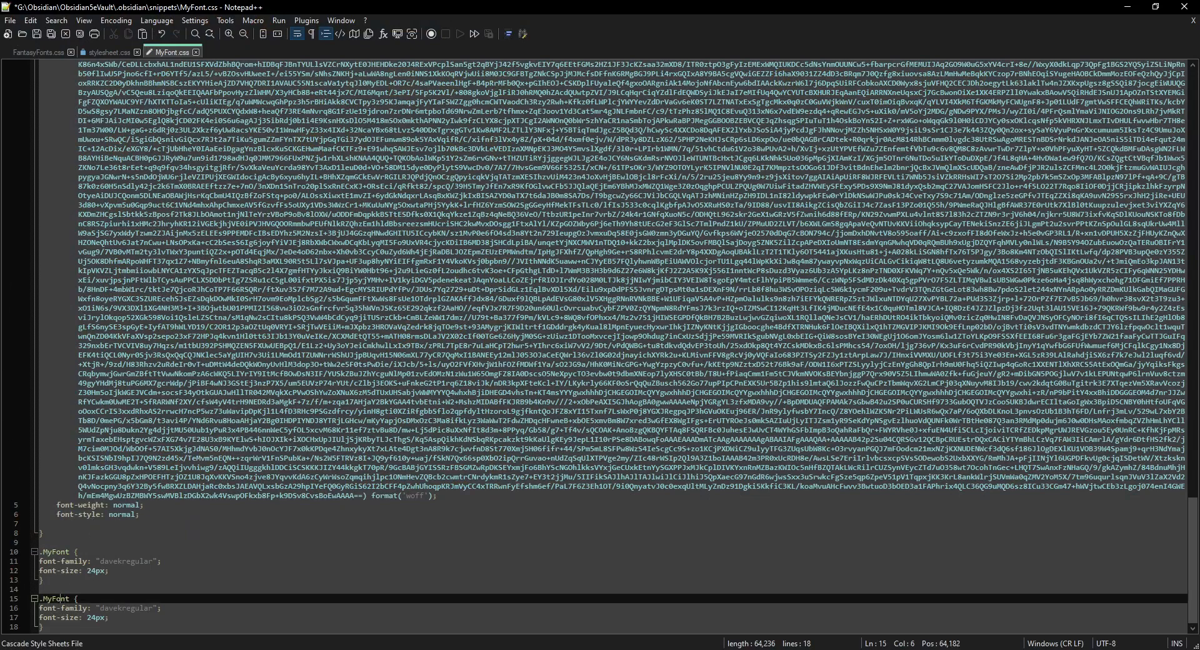
pyautogui.write('Second')
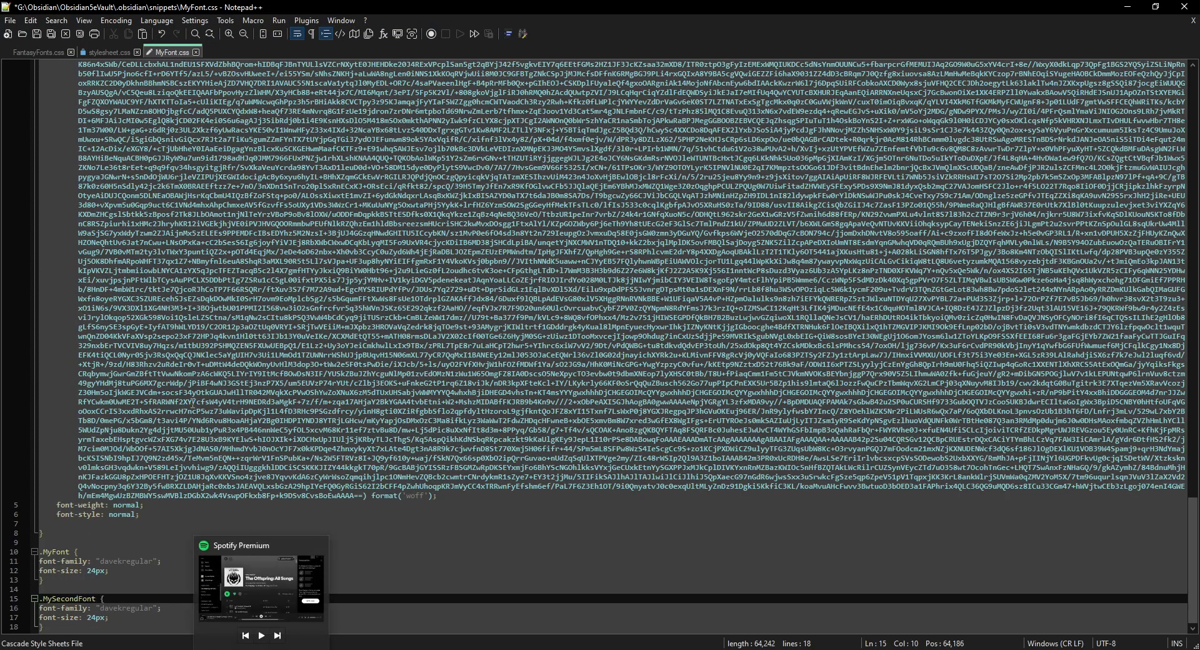
pyautogui.click(181, 287)
pyautogui.click(38, 35)
# Return to Obsidian, duplicate the MyFont section at the end of the Fonts note, and change the copy's attribute to { .MySecondFont }
pyautogui.click(1128, 6)
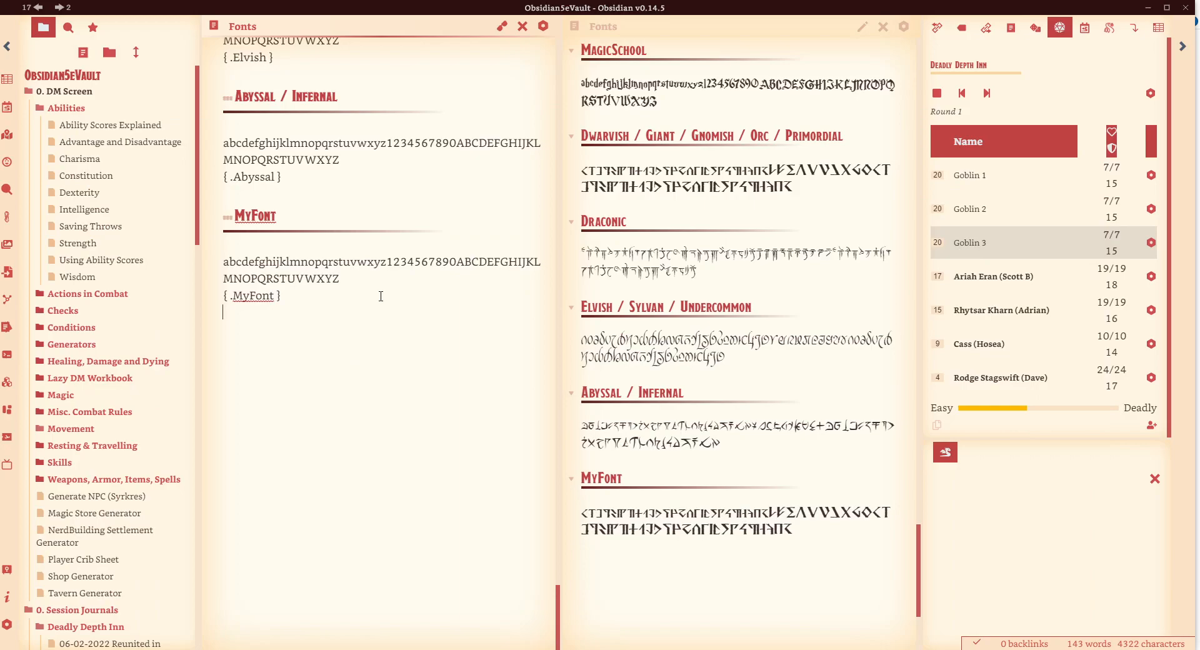
pyautogui.moveTo(284, 299); pyautogui.dragTo(183, 203)
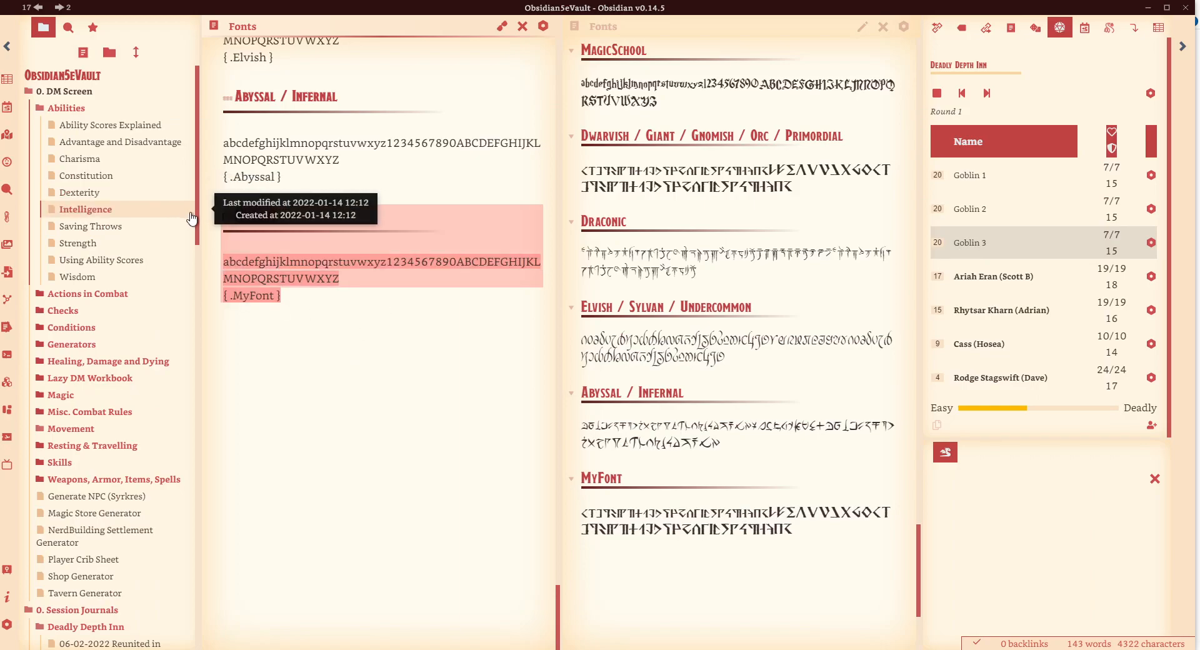
pyautogui.click(319, 299)
pyautogui.hotkey('ctrl', 'v')
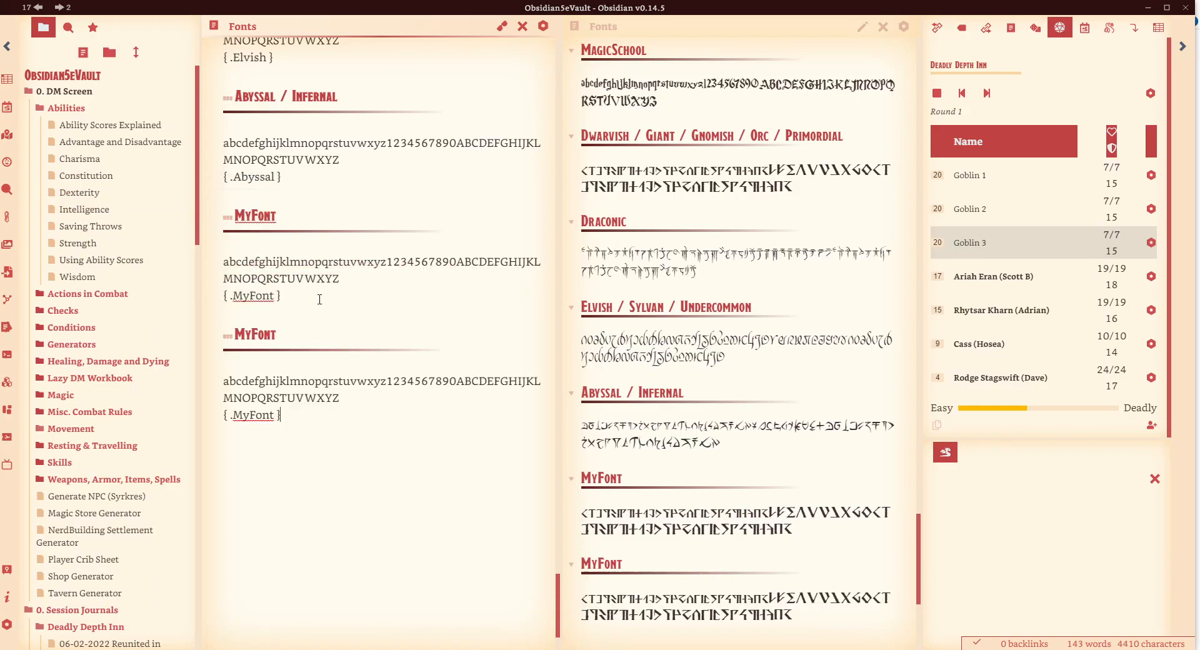
pyautogui.click(250, 415)
pyautogui.write('Second')
# Change the attribute under the Dwarvish / Giant / Gnomish / Orc / Primordial sample text from { .Orc } to { .Dwarvish }
pyautogui.scroll(6, 389, 263)
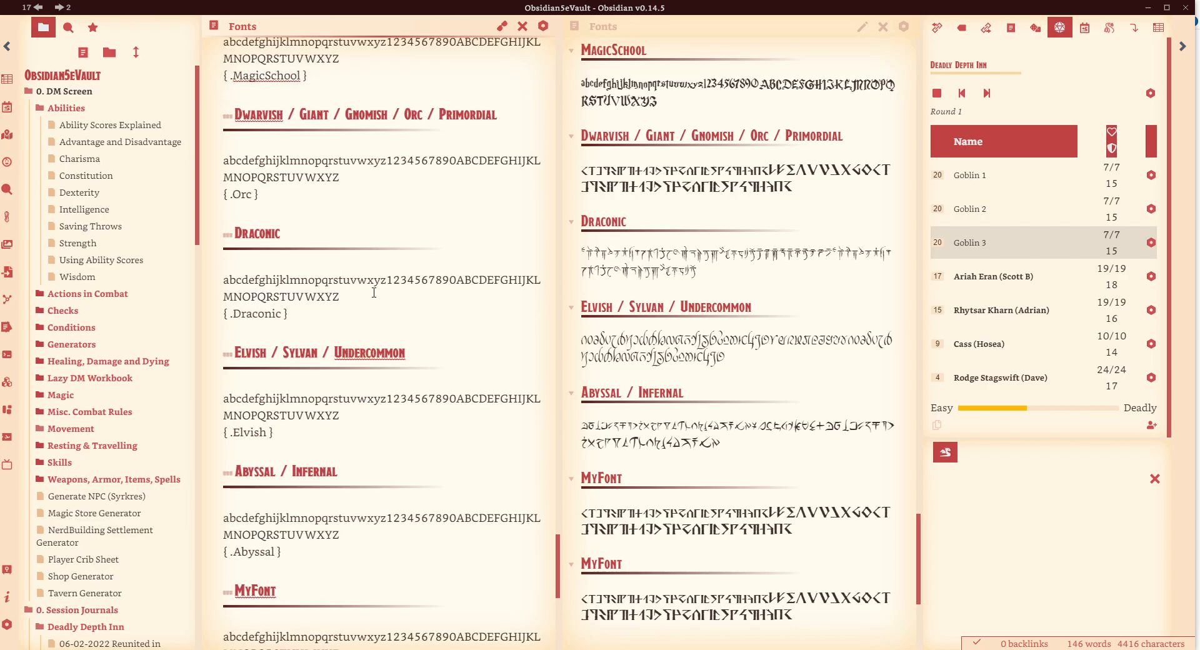
pyautogui.scroll(4, 371, 193)
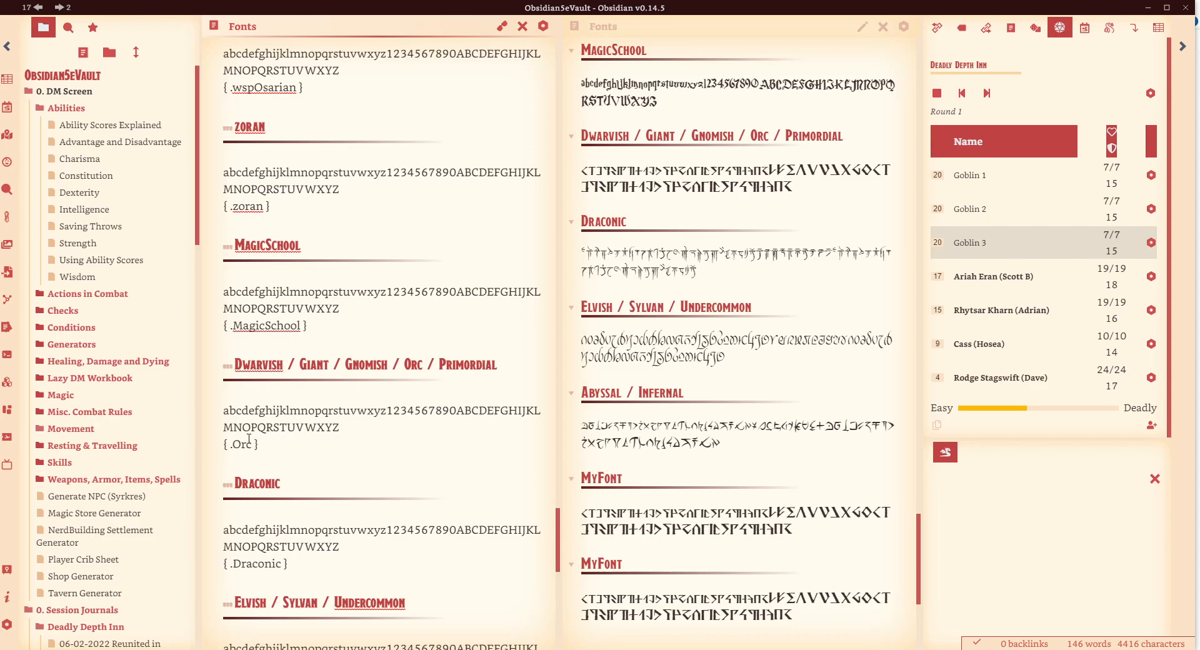
pyautogui.doubleClick(242, 442)
pyautogui.write('Dwar')
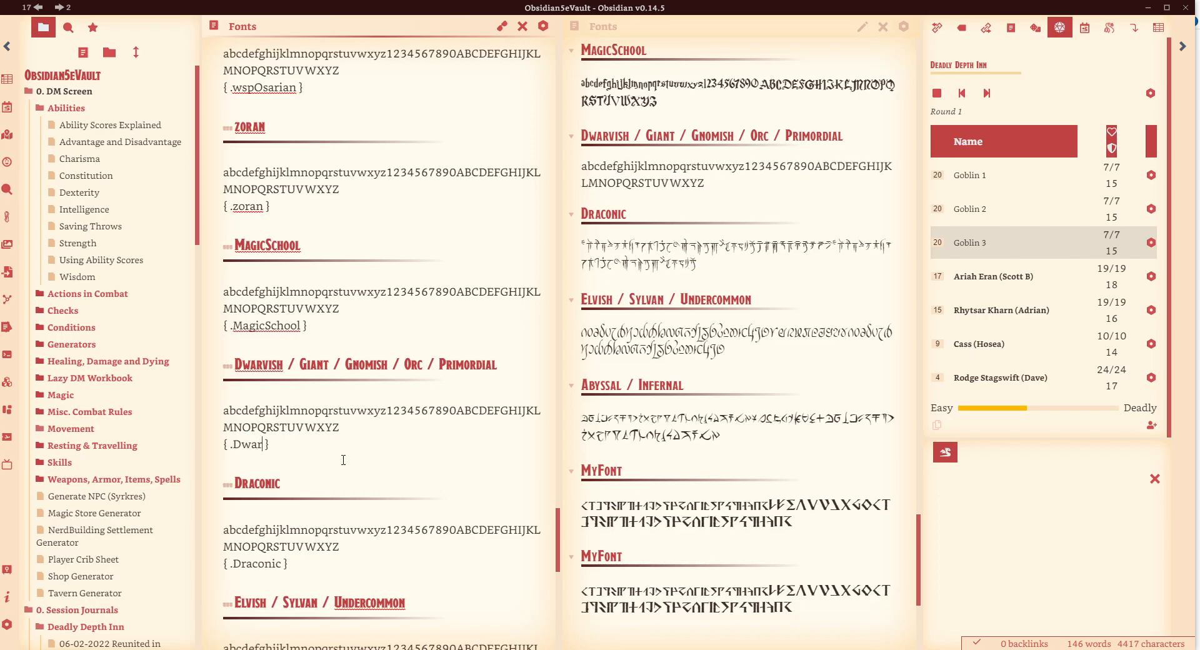
pyautogui.write('vish')
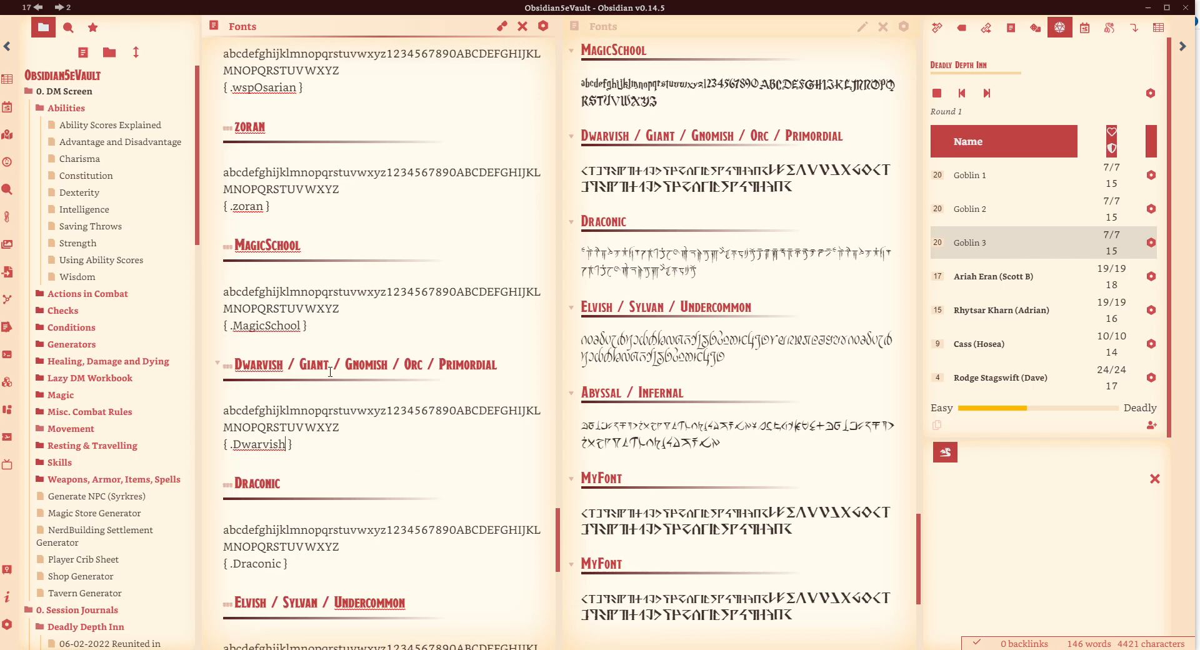
# Examine the .MySecondFont rule's font properties in MyFont.css in Notepad++, and the language names in the Dwarvish heading back in Obsidian
pyautogui.scroll(-2, 330, 375)
pyautogui.hotkey('alt', 'Tab')
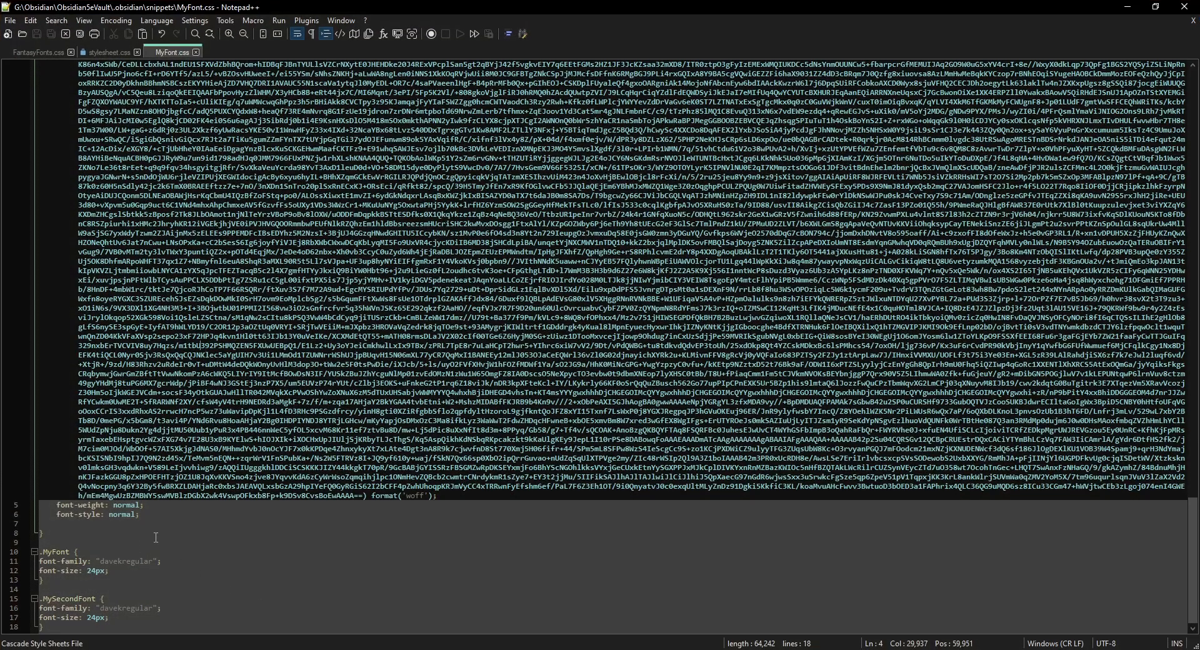
pyautogui.moveTo(62, 628); pyautogui.dragTo(28, 608)
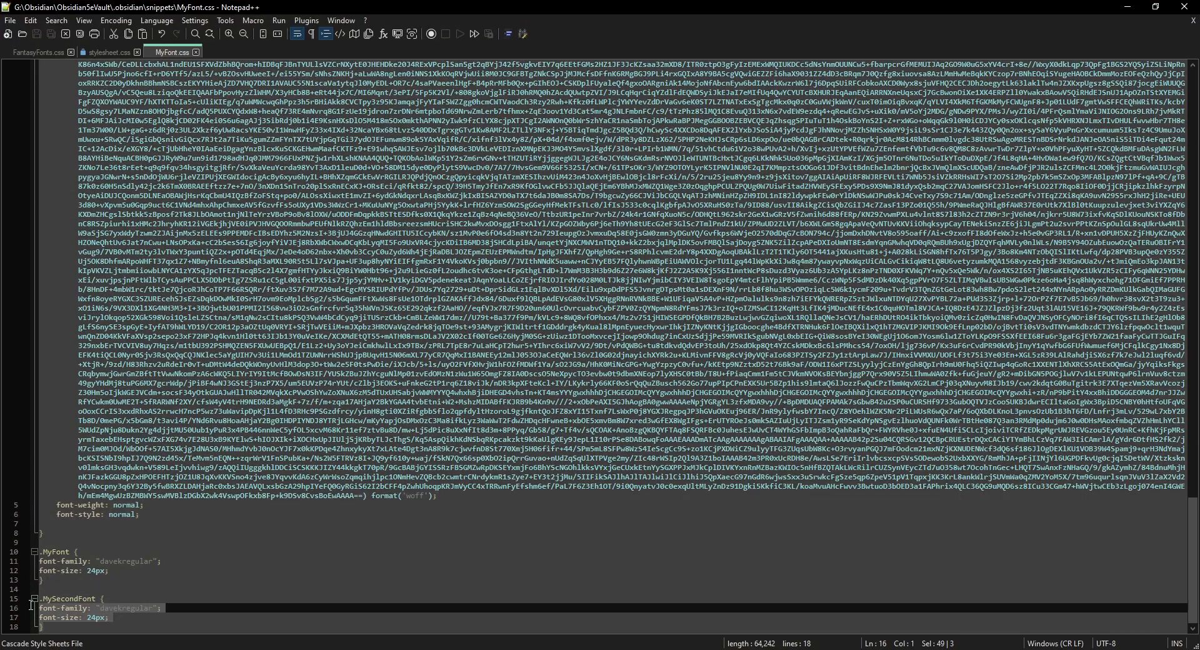
pyautogui.click(1127, 7)
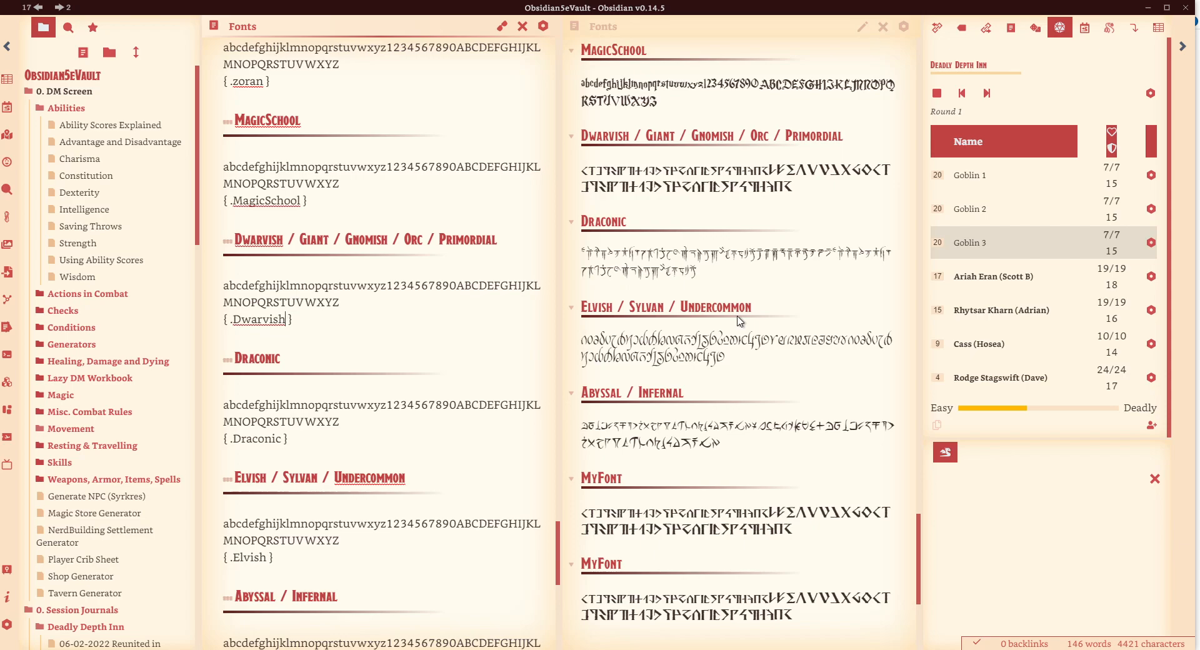
pyautogui.doubleClick(254, 238)
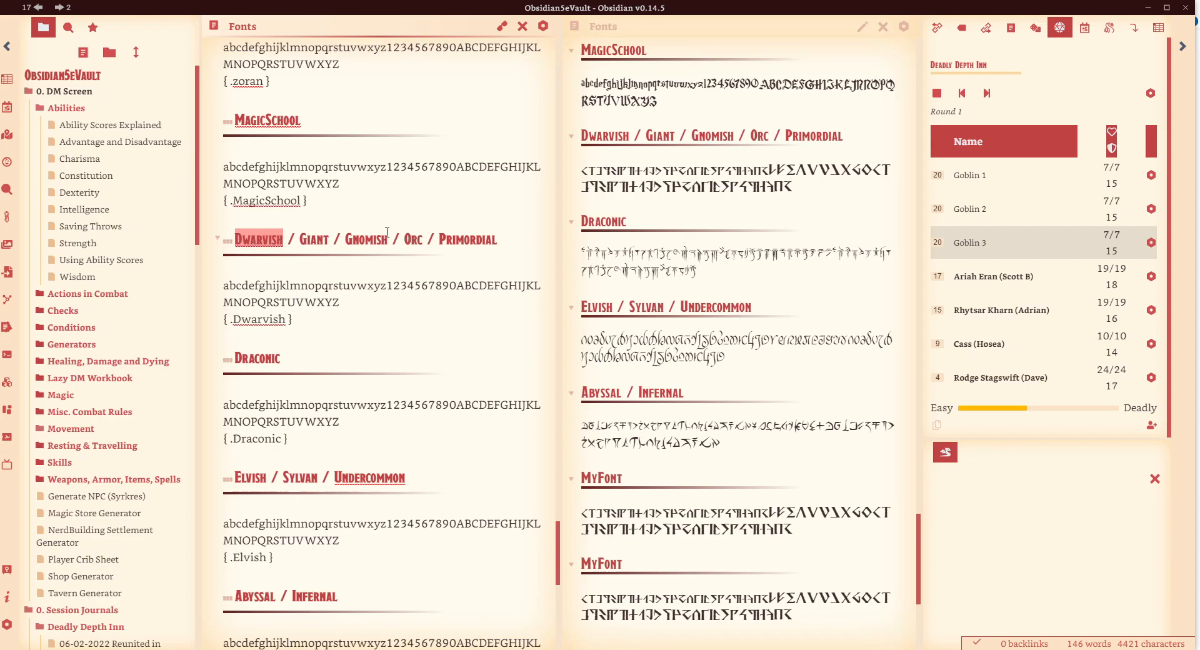
pyautogui.doubleClick(365, 240)
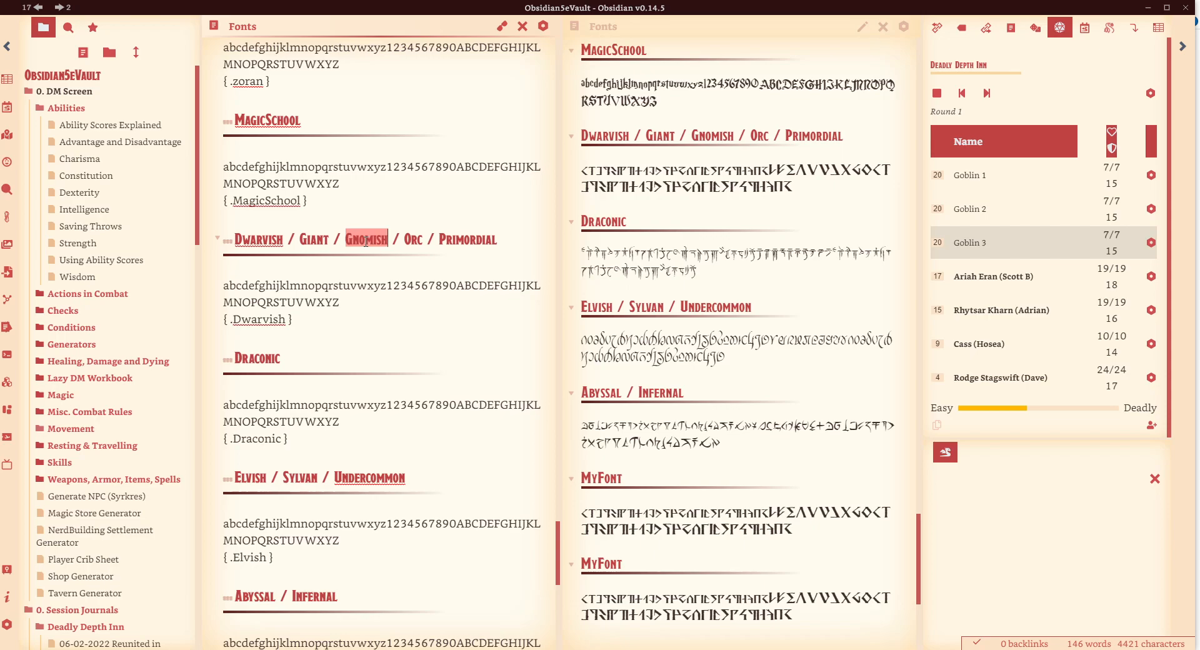
# Delete the { .MySecondFont } attribute line under the last MyFont sample and place the cursor on the empty line there
pyautogui.scroll(-7, 463, 407)
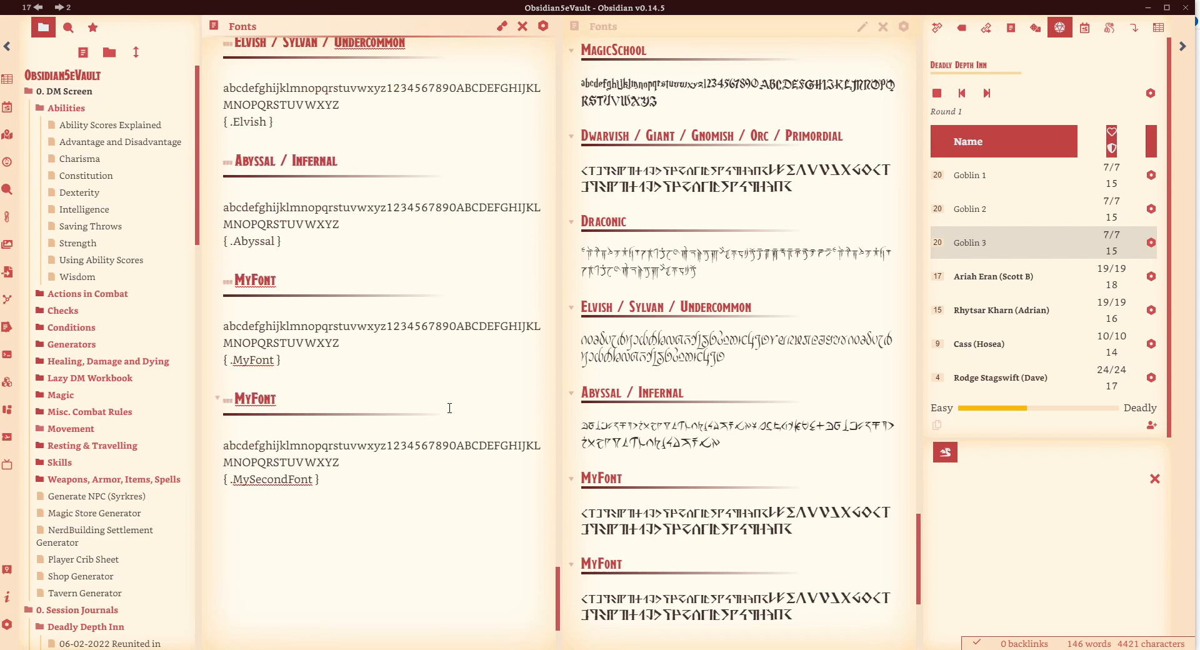
pyautogui.tripleClick(368, 487)
pyautogui.press('BackSpace')
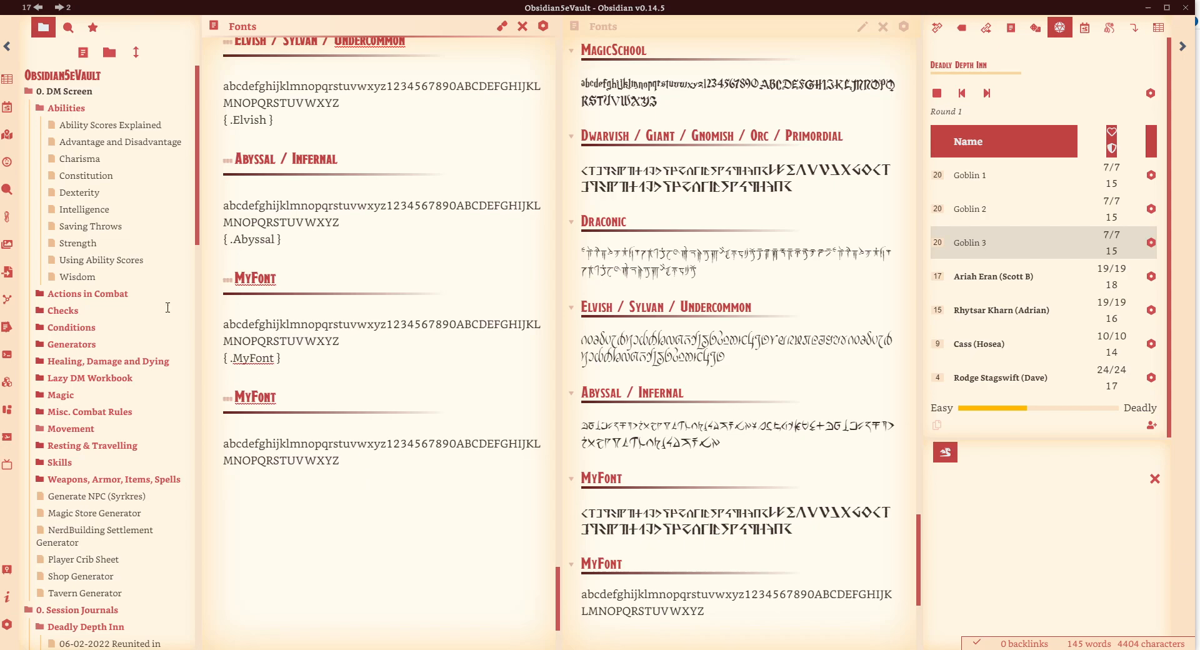
pyautogui.scroll(-20, 107, 250)
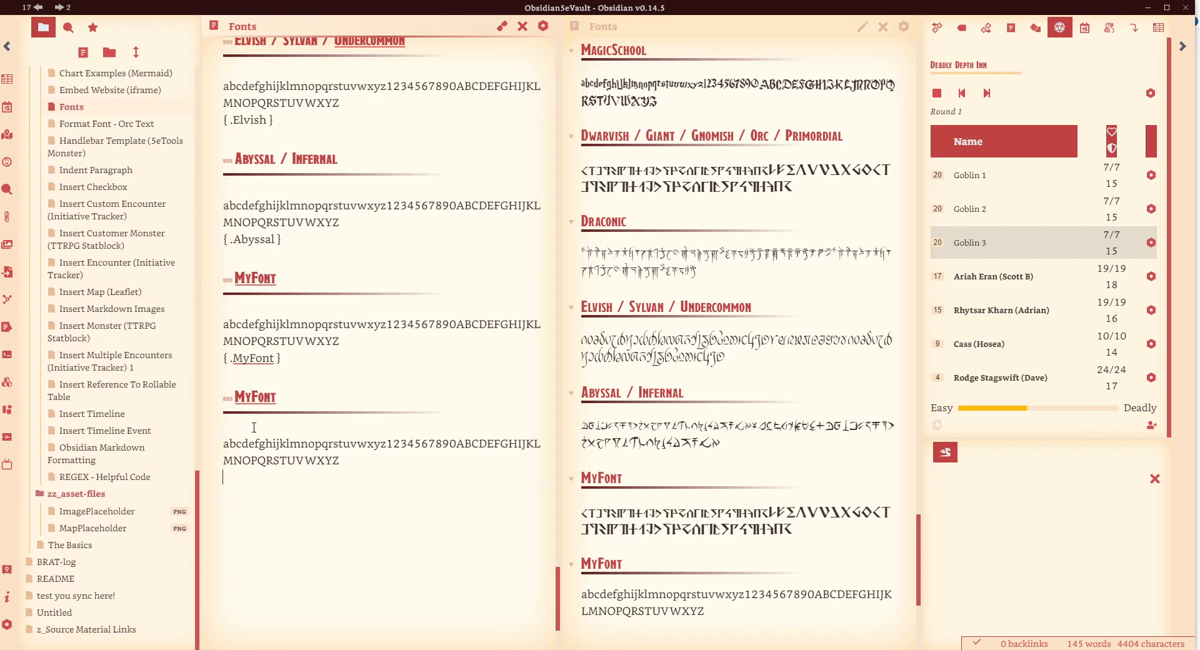
pyautogui.click(296, 464)
pyautogui.moveTo(281, 359); pyautogui.dragTo(217, 362)
pyautogui.click(319, 372)
pyautogui.click(234, 483)
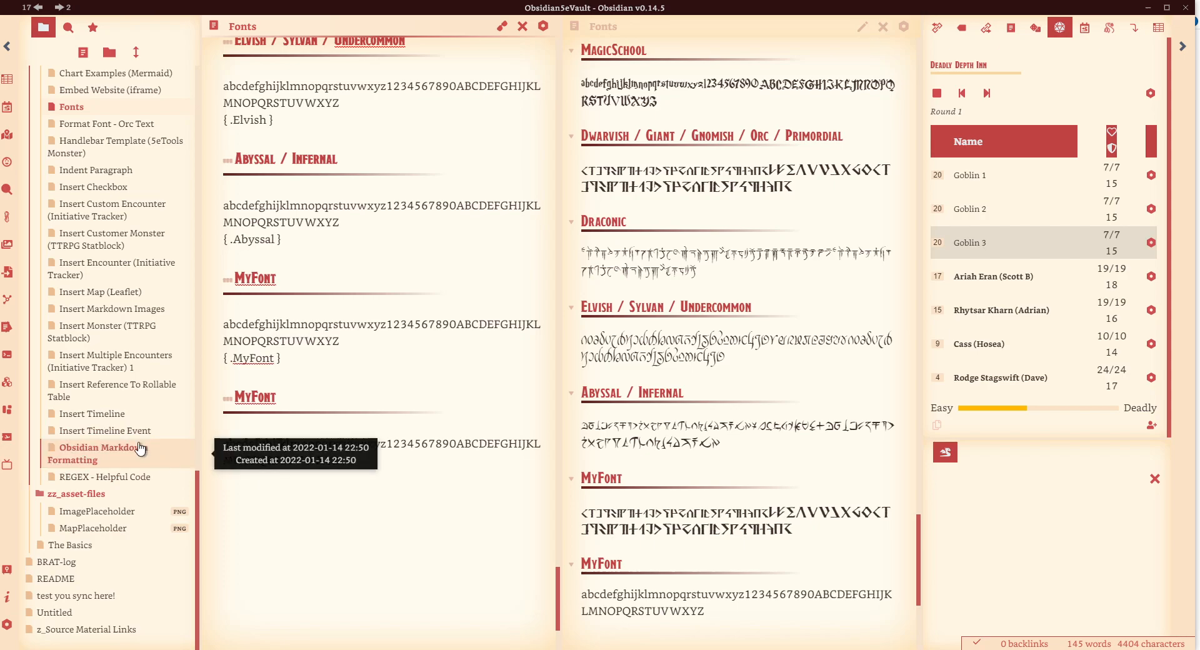
# Open the Format Font - Orc Text template note and examine its title and attribute line
pyautogui.scroll(5, 110, 323)
pyautogui.scroll(1, 110, 323)
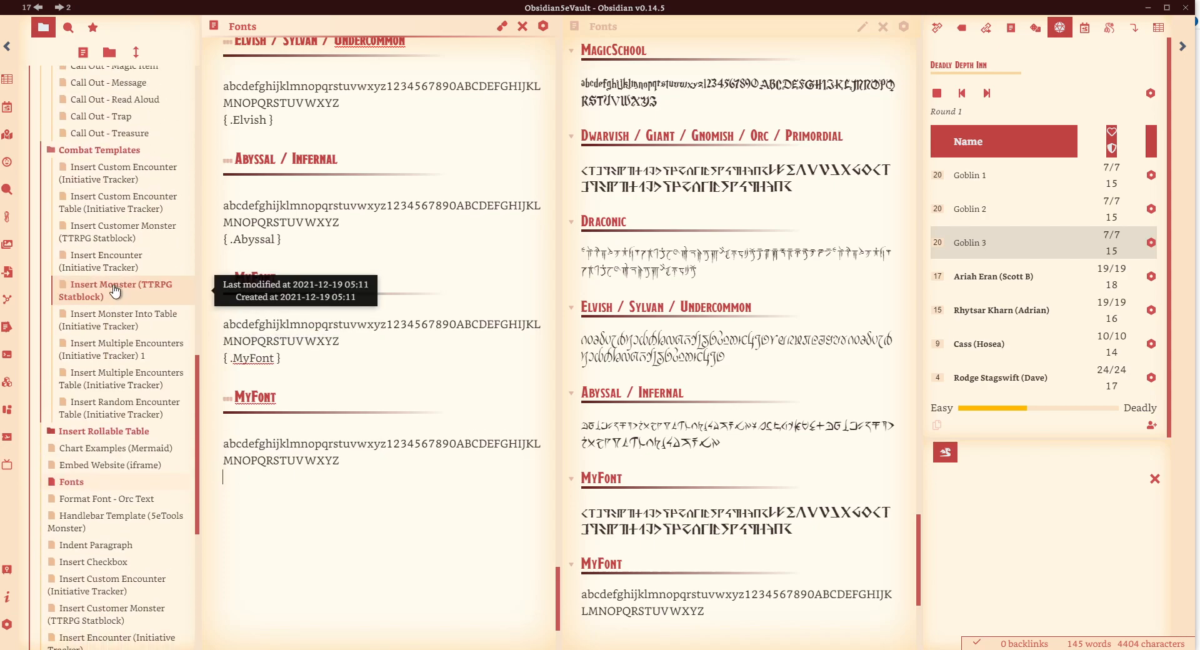
pyautogui.click(87, 504)
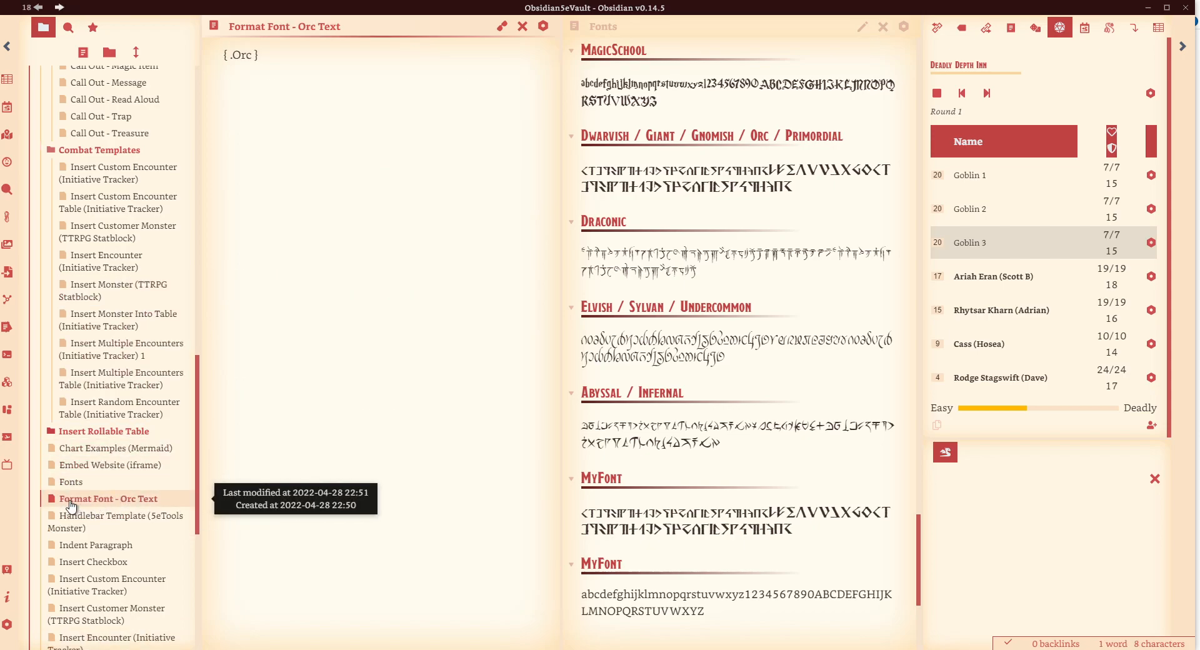
pyautogui.moveTo(342, 26); pyautogui.dragTo(198, 49)
pyautogui.moveTo(280, 58); pyautogui.dragTo(142, 59)
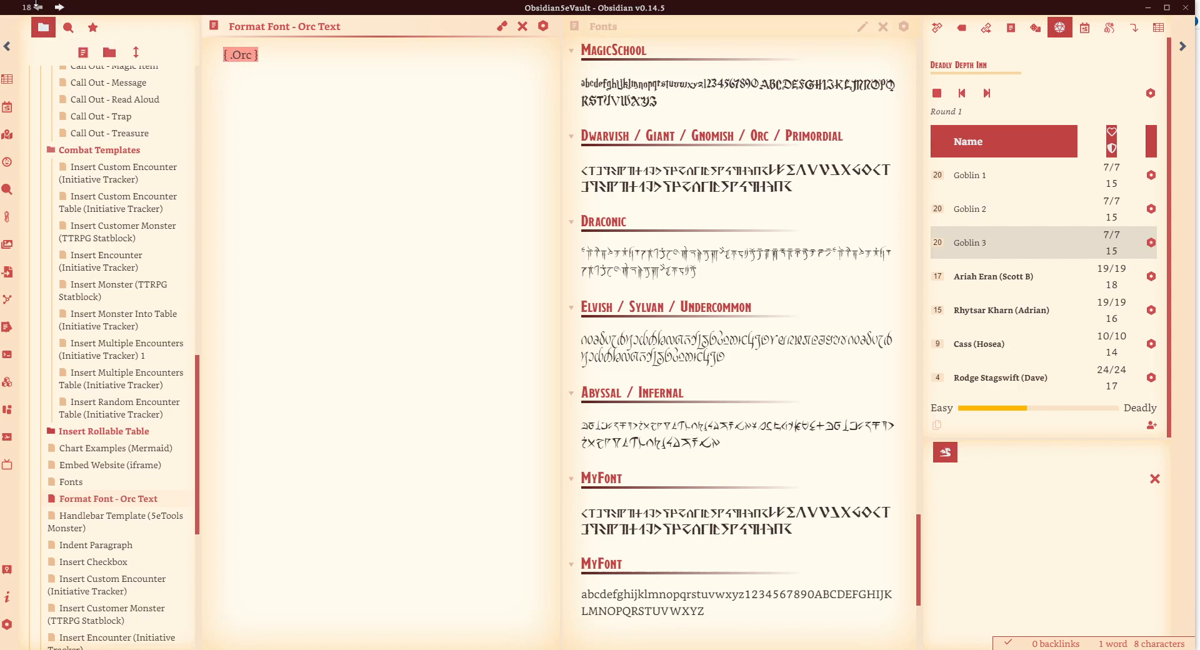
# Return to the Fonts note and insert the Format Font - Orc Text template below the last MyFont sample text
pyautogui.click(39, 9)
pyautogui.scroll(-8, 305, 319)
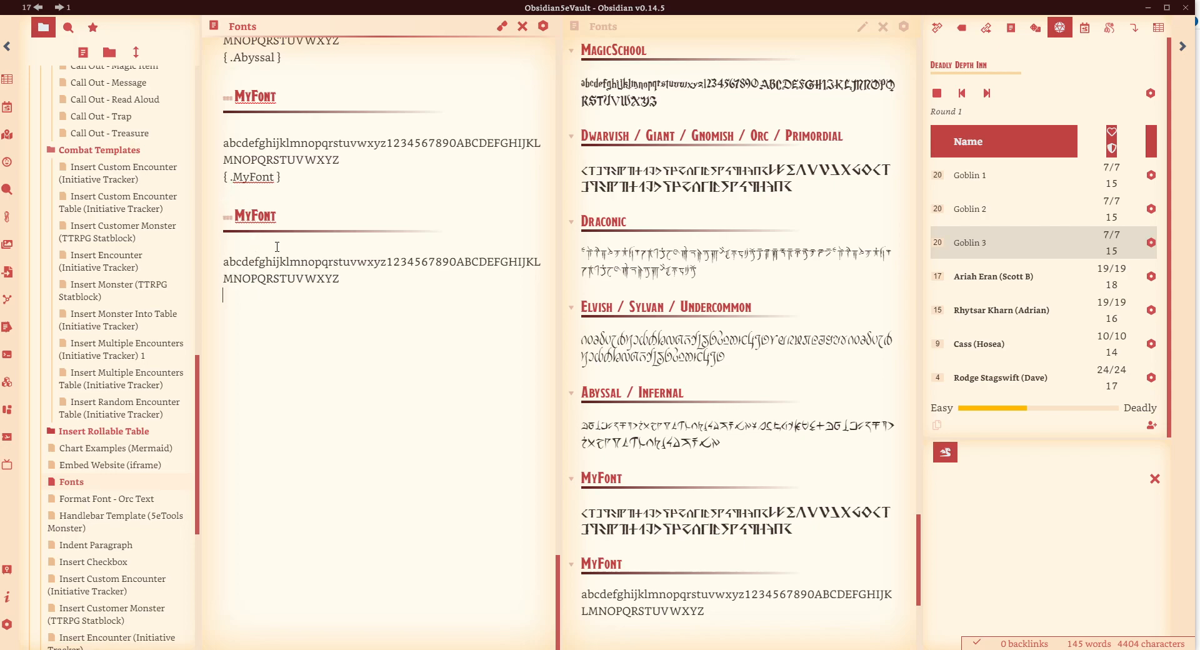
pyautogui.hotkey('alt', 'e')
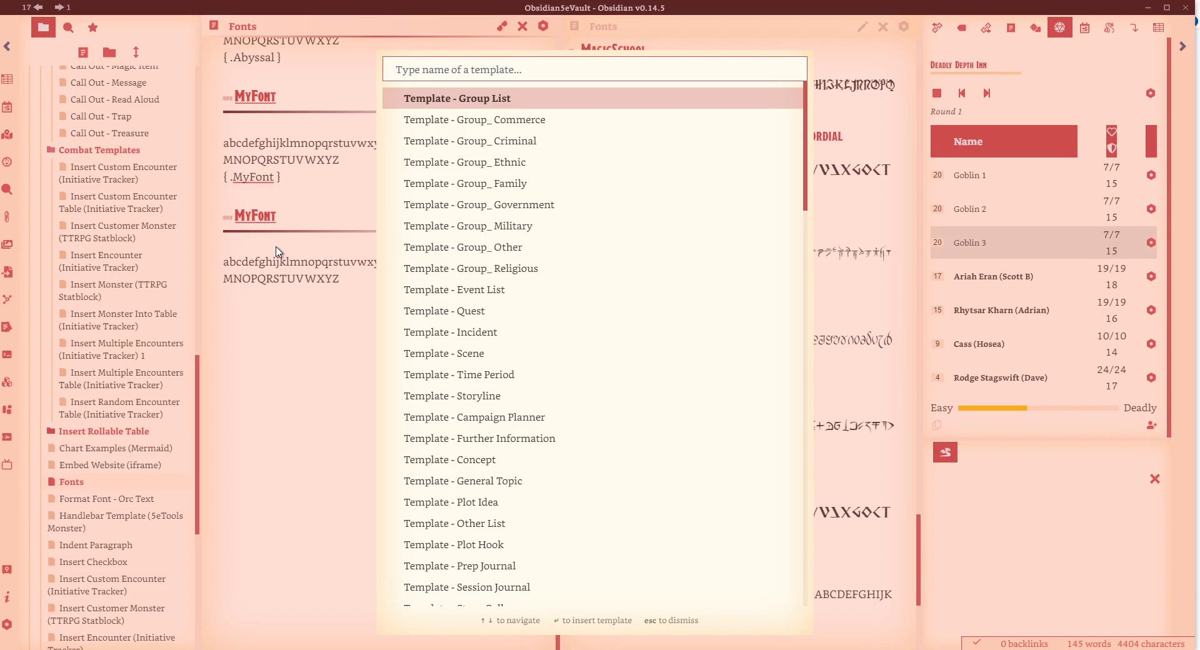
pyautogui.write('Font')
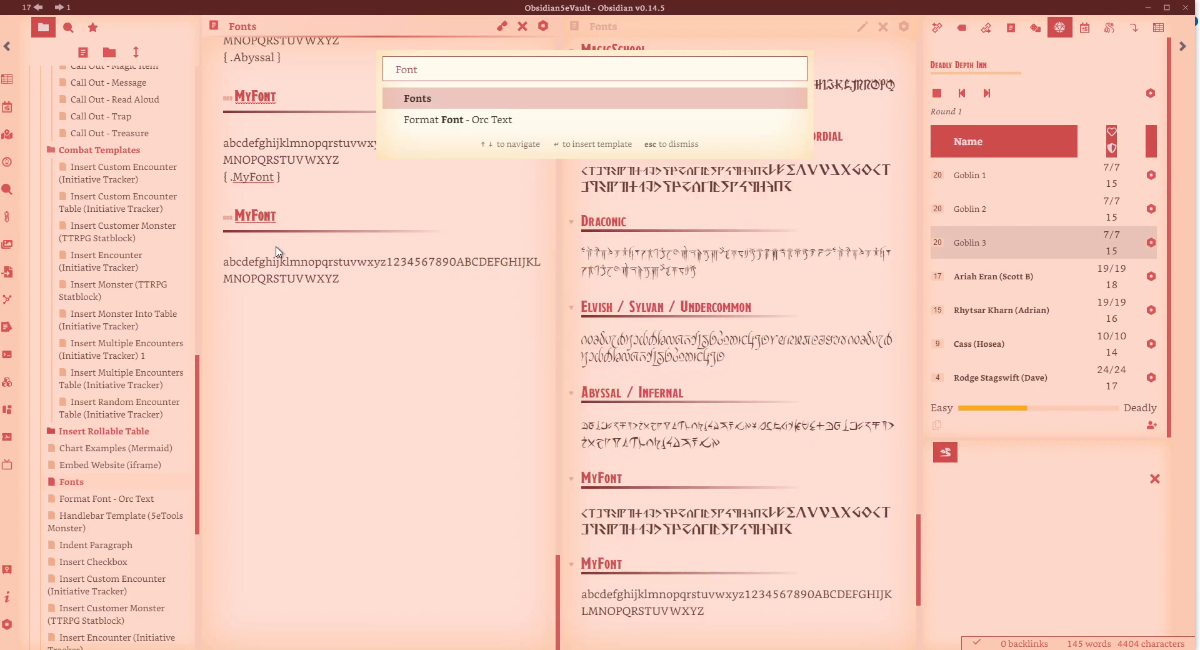
pyautogui.click(477, 123)
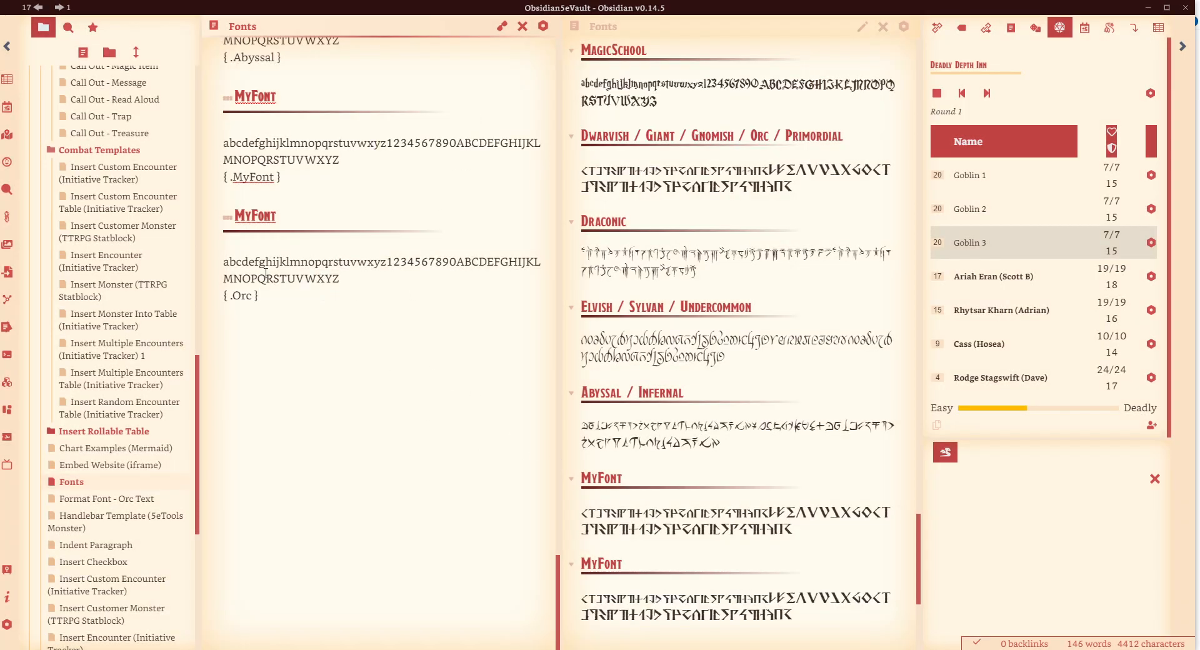